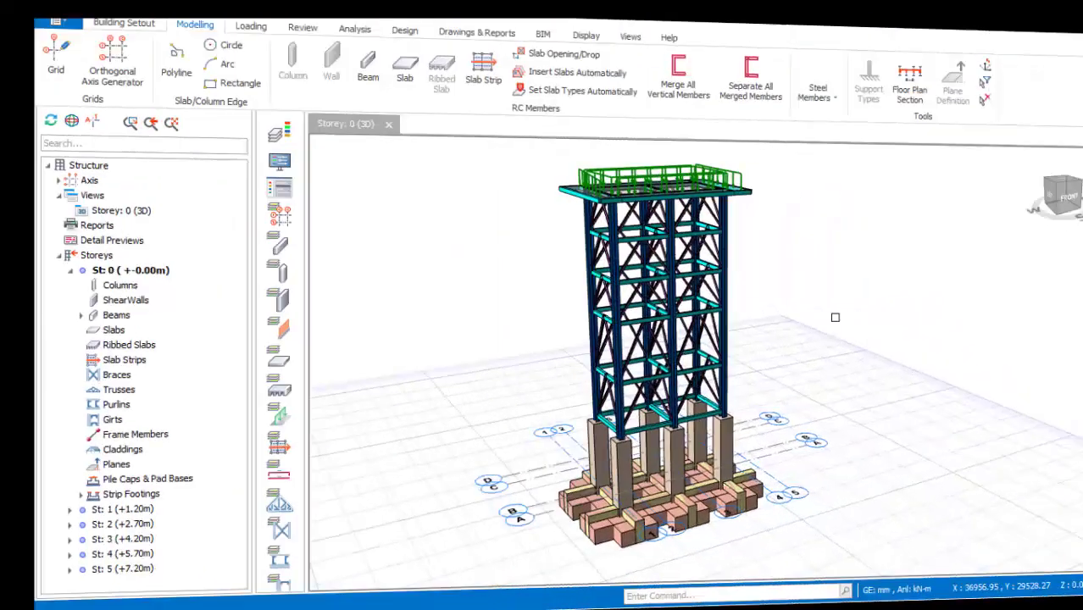
- Examine the steel tank tower in the 3D view, from the concrete pedestals and footings up to the railed platform
{"action": "scroll", "coordinate": [744, 354], "scroll_direction": "up", "scroll_amount": 2}
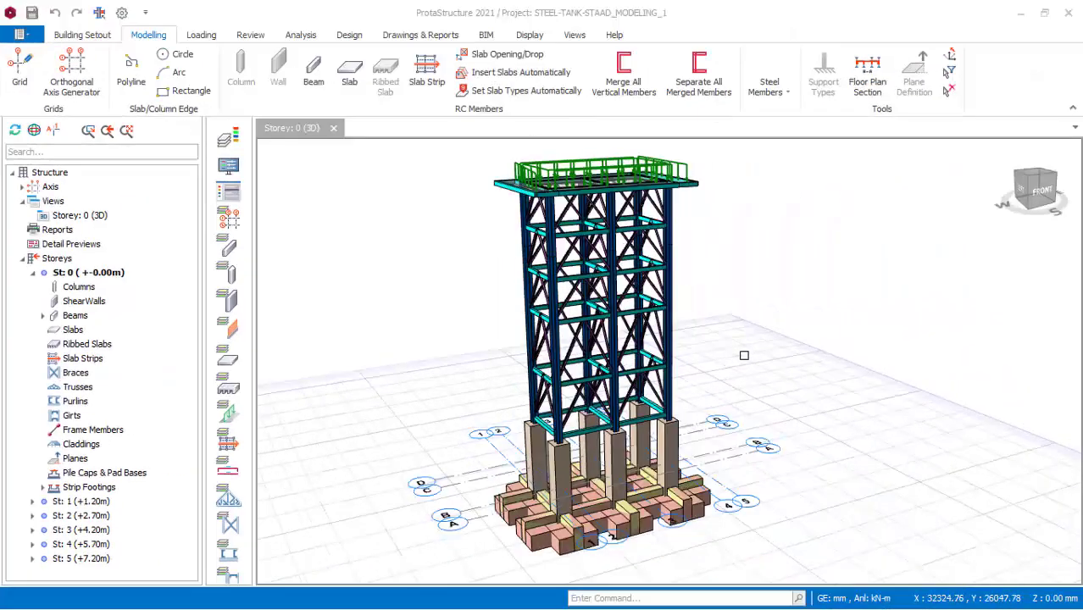
{"action": "scroll", "coordinate": [714, 451], "scroll_direction": "up", "scroll_amount": 2}
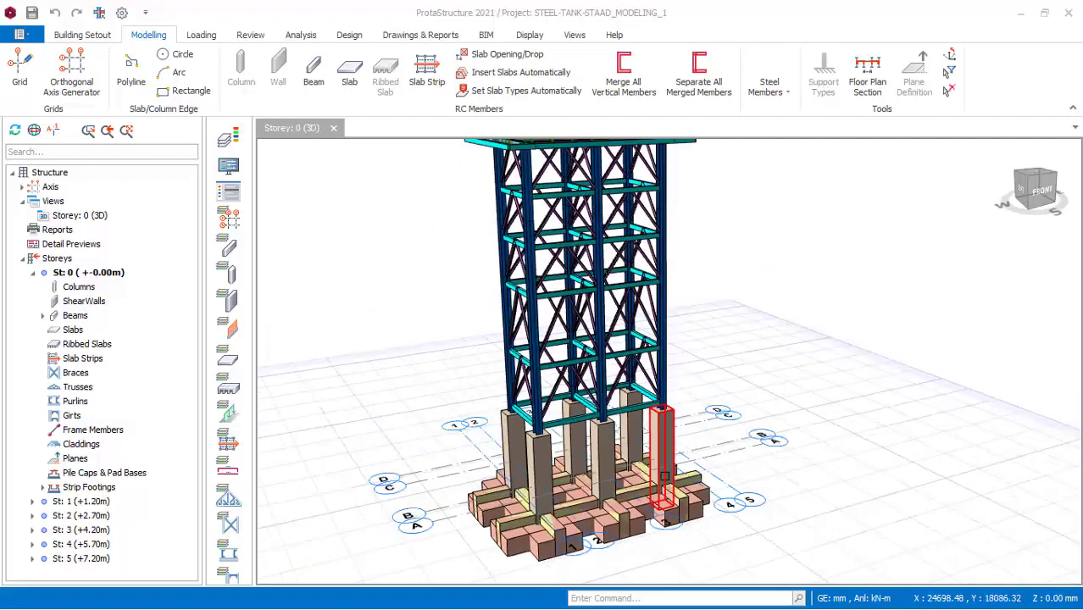
{"action": "scroll", "coordinate": [686, 439], "scroll_direction": "down", "scroll_amount": 2}
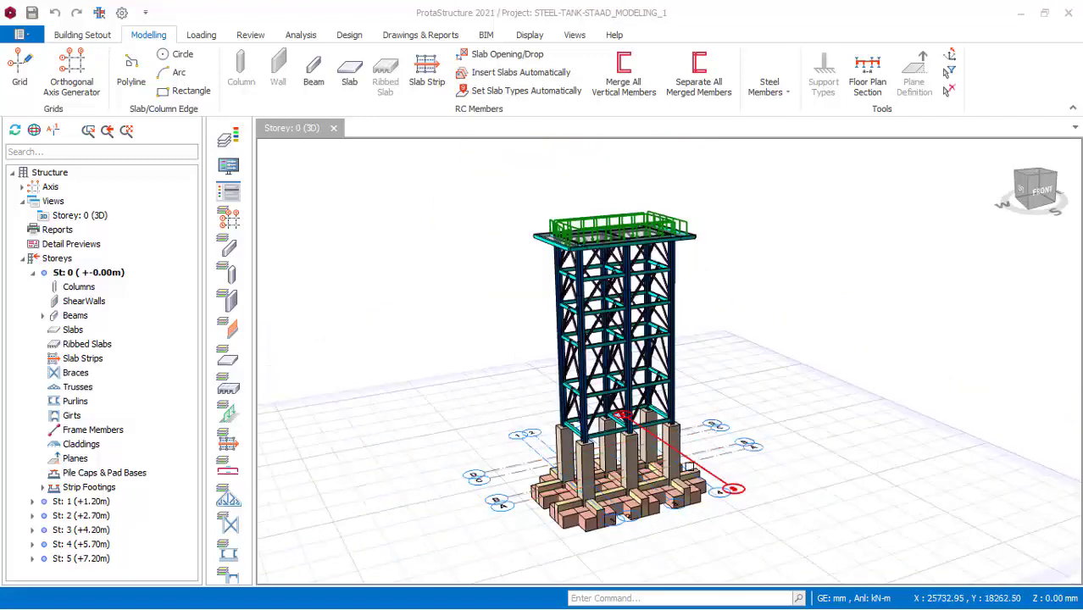
{"action": "scroll", "coordinate": [721, 369], "scroll_direction": "up", "scroll_amount": 2}
{"action": "scroll", "coordinate": [721, 368], "scroll_direction": "down", "scroll_amount": 2}
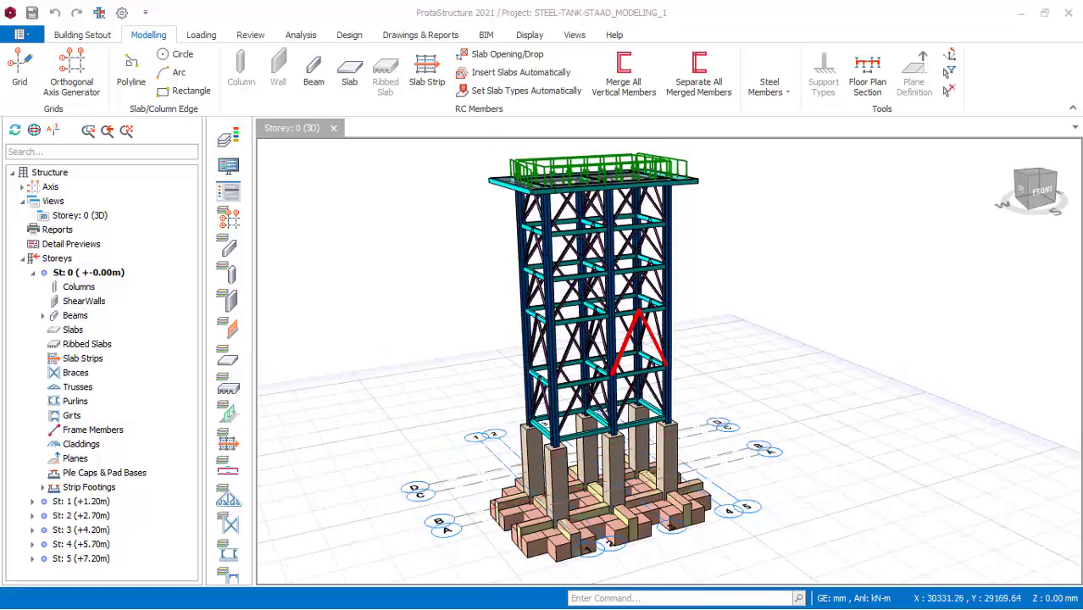
{"action": "scroll", "coordinate": [671, 410], "scroll_direction": "down", "scroll_amount": 1}
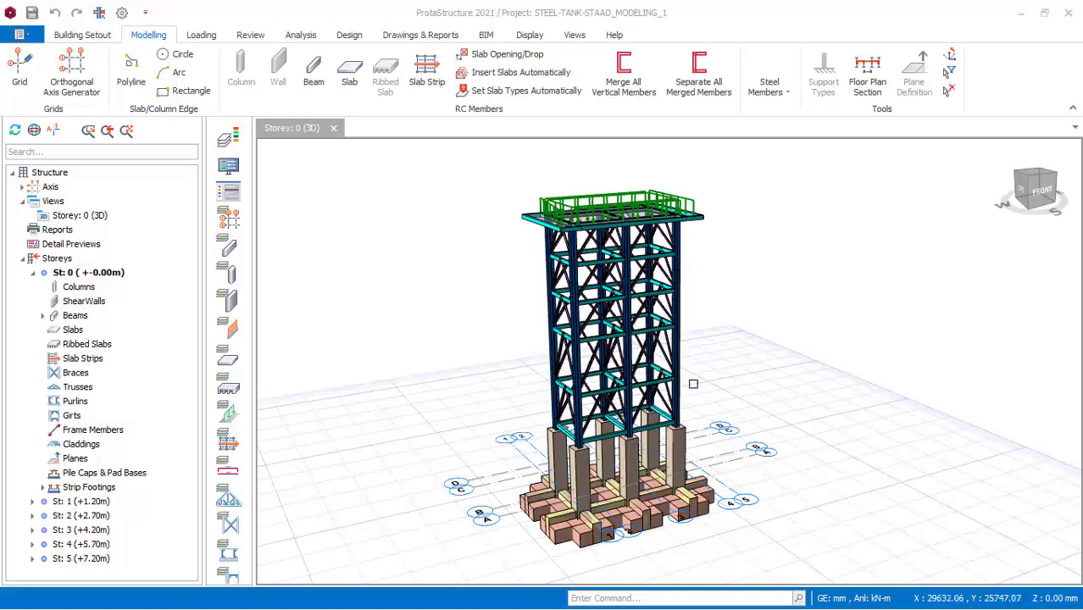
{"action": "scroll", "coordinate": [634, 474], "scroll_direction": "up", "scroll_amount": 2}
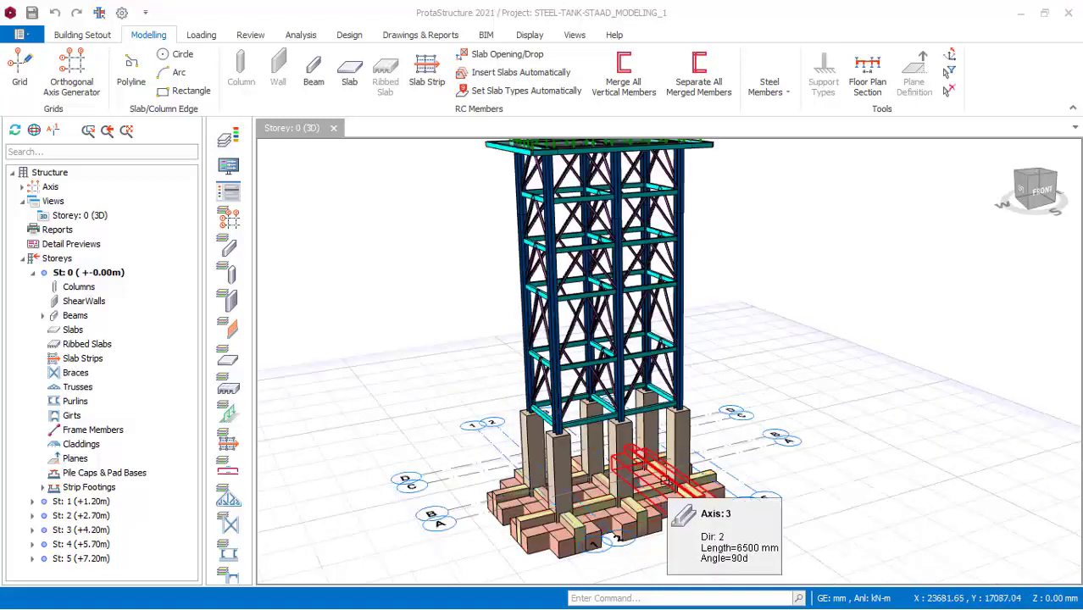
{"action": "scroll", "coordinate": [634, 431], "scroll_direction": "up", "scroll_amount": 1}
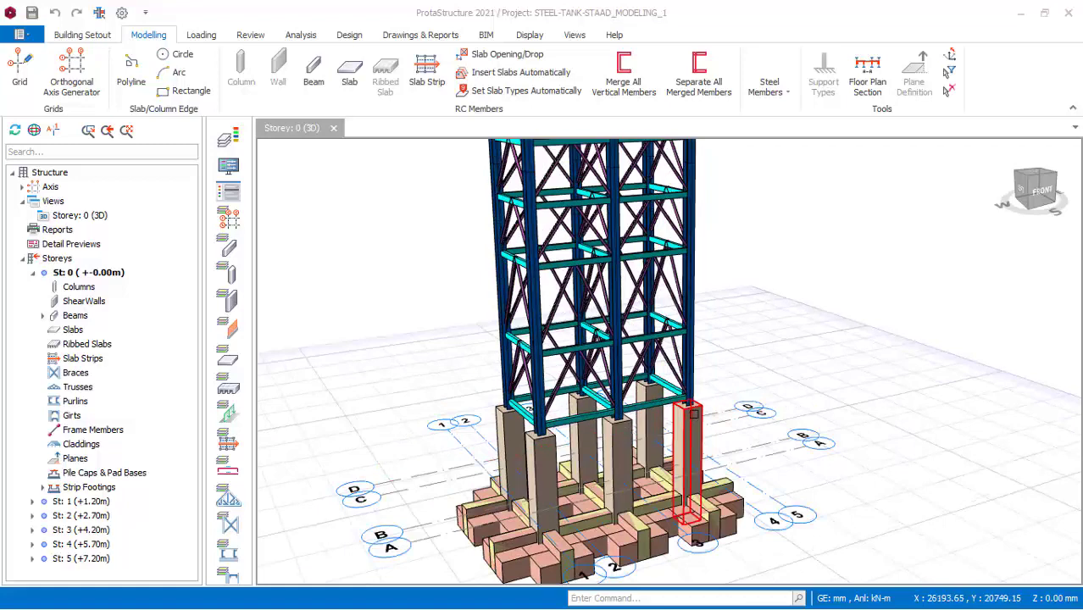
{"action": "scroll", "coordinate": [718, 399], "scroll_direction": "up", "scroll_amount": 1}
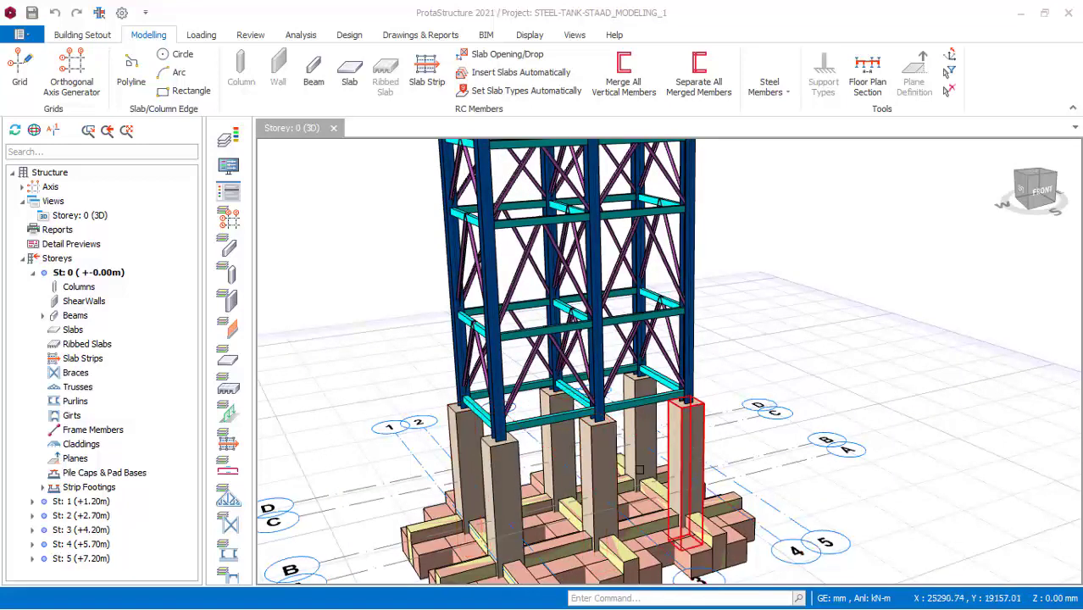
{"action": "scroll", "coordinate": [637, 399], "scroll_direction": "down", "scroll_amount": 3}
{"action": "scroll", "coordinate": [637, 398], "scroll_direction": "up", "scroll_amount": 1}
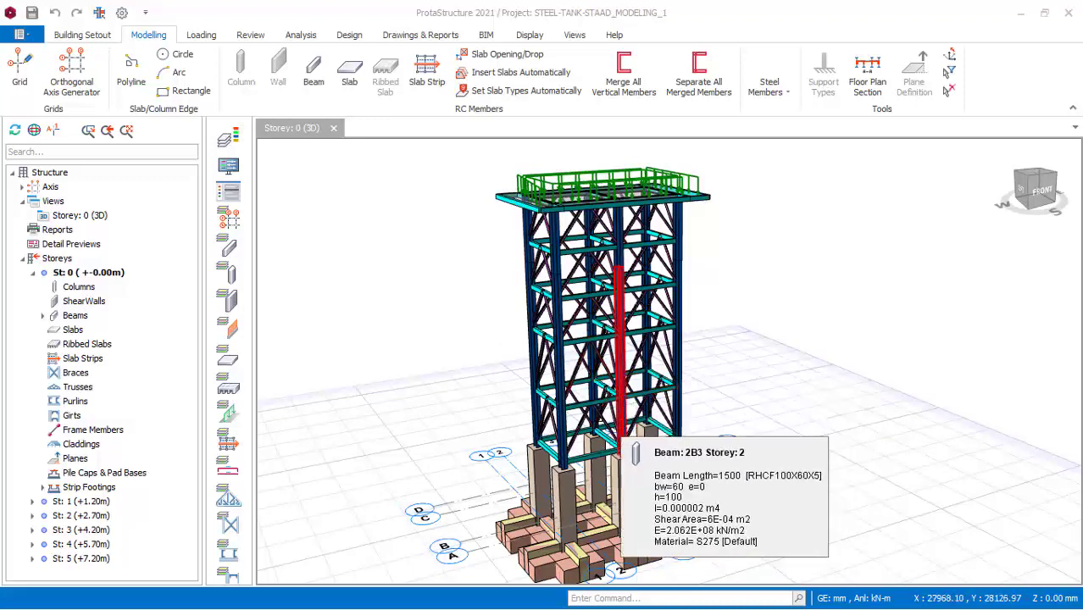
{"action": "scroll", "coordinate": [537, 391], "scroll_direction": "down", "scroll_amount": 2}
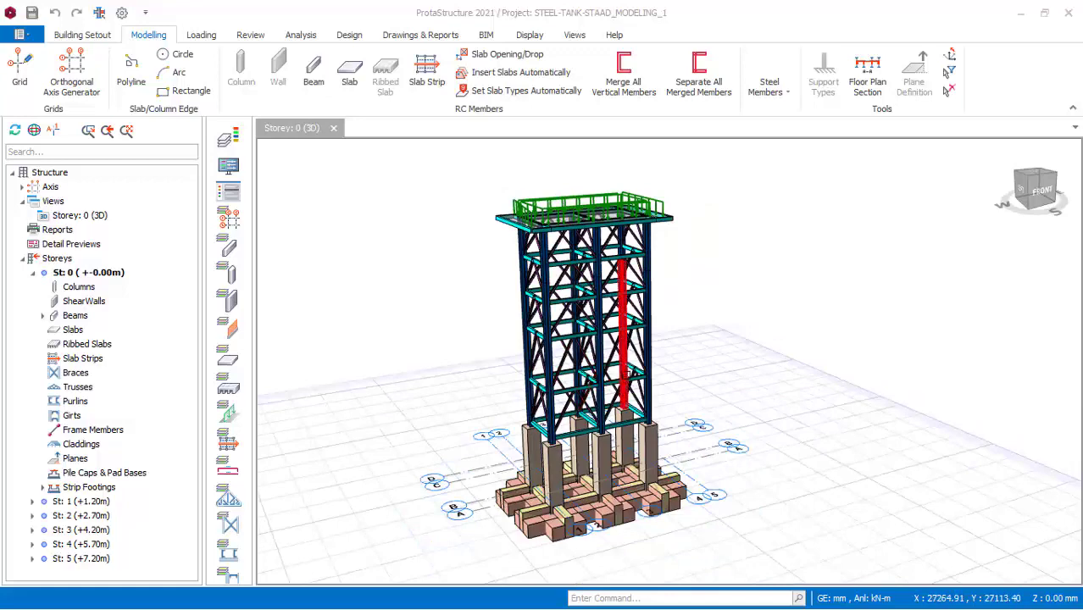
{"action": "scroll", "coordinate": [589, 390], "scroll_direction": "up", "scroll_amount": 2}
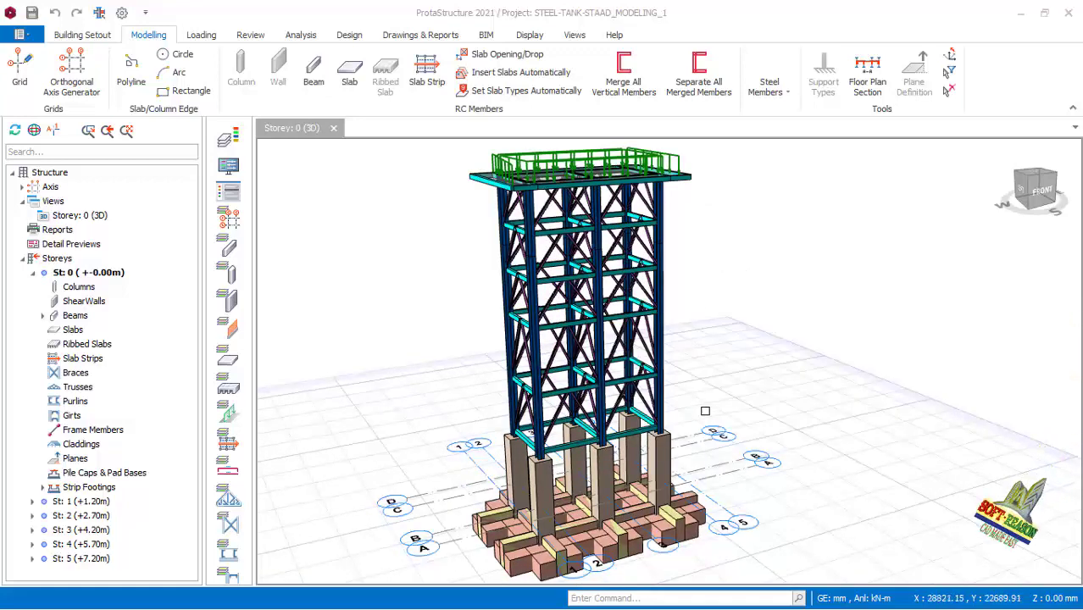
{"action": "scroll", "coordinate": [707, 402], "scroll_direction": "down", "scroll_amount": 2}
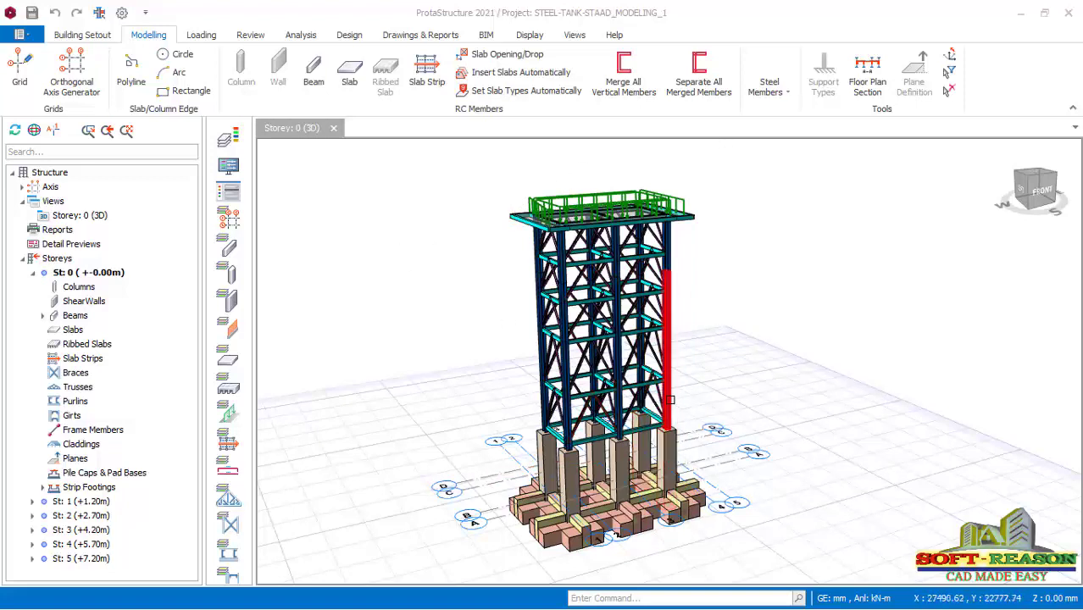
{"action": "scroll", "coordinate": [670, 399], "scroll_direction": "up", "scroll_amount": 1}
{"action": "scroll", "coordinate": [573, 409], "scroll_direction": "down", "scroll_amount": 2}
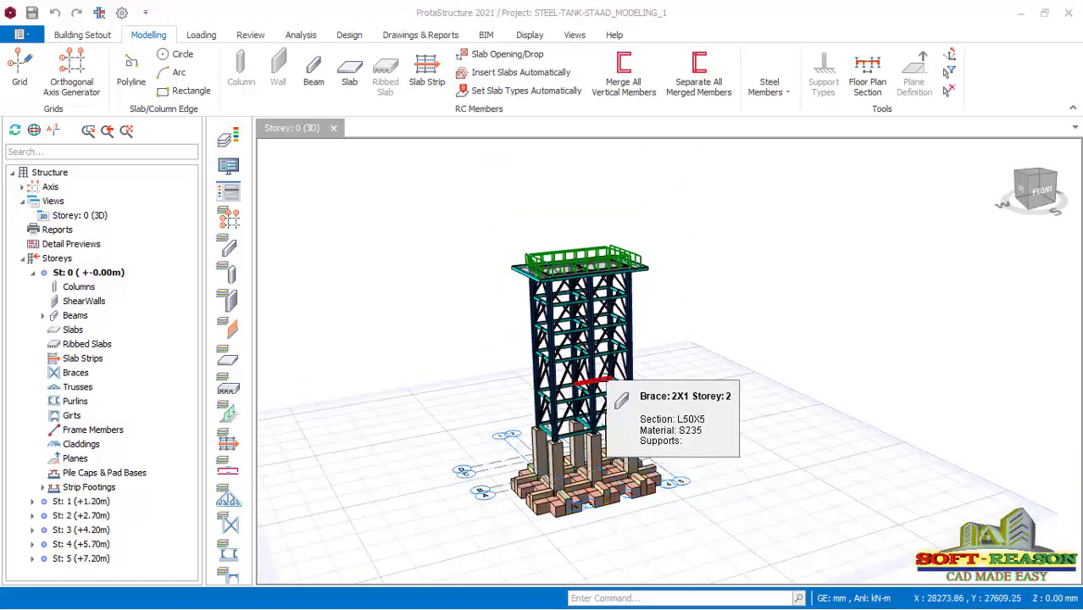
{"action": "scroll", "coordinate": [618, 402], "scroll_direction": "up", "scroll_amount": 1}
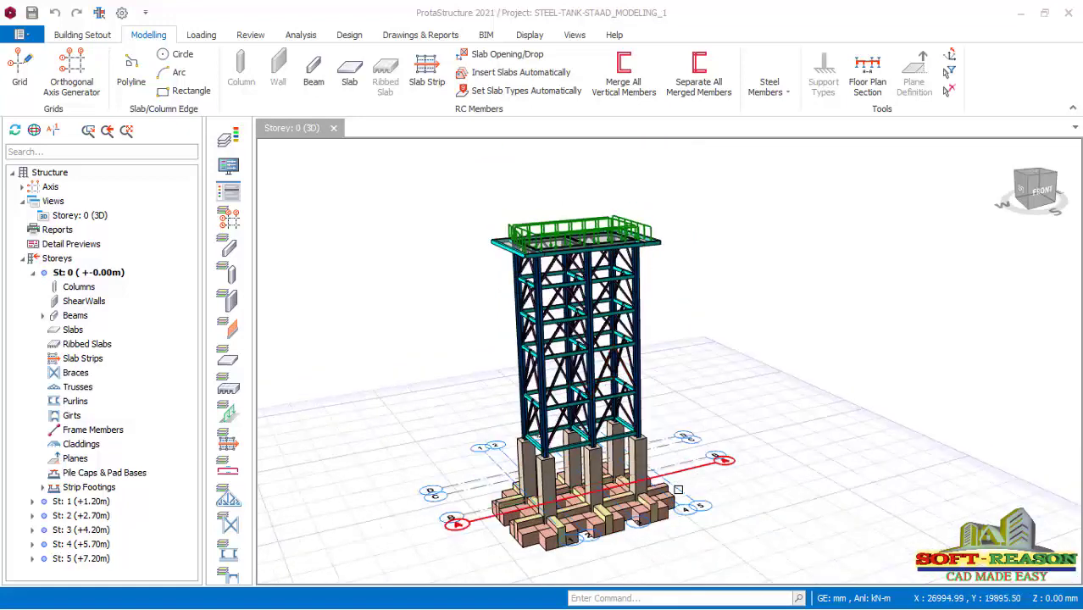
{"action": "scroll", "coordinate": [628, 485], "scroll_direction": "up", "scroll_amount": 1}
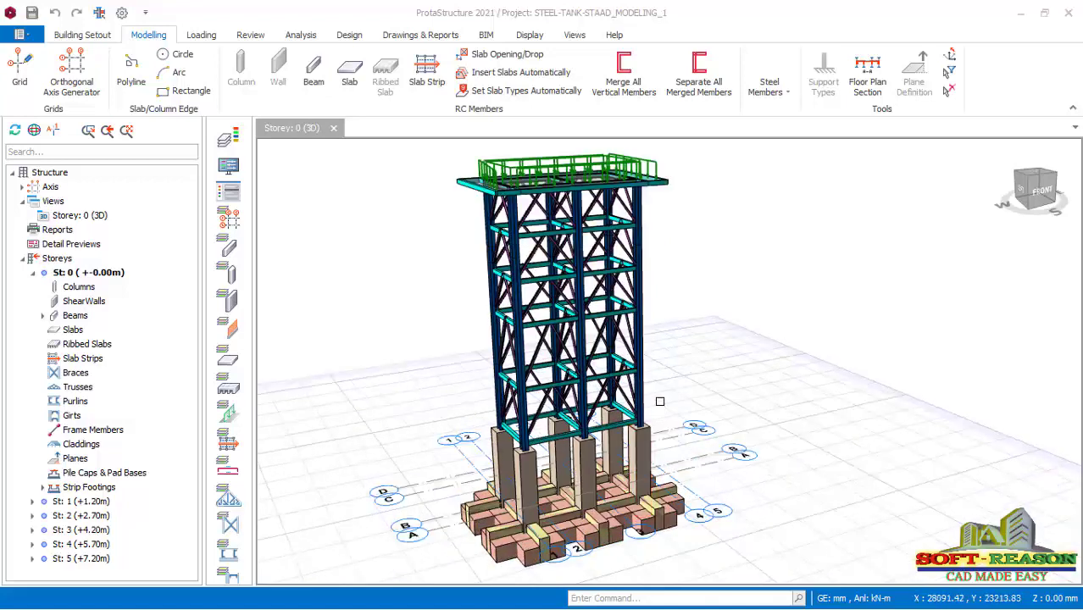
{"action": "scroll", "coordinate": [657, 399], "scroll_direction": "down", "scroll_amount": 1}
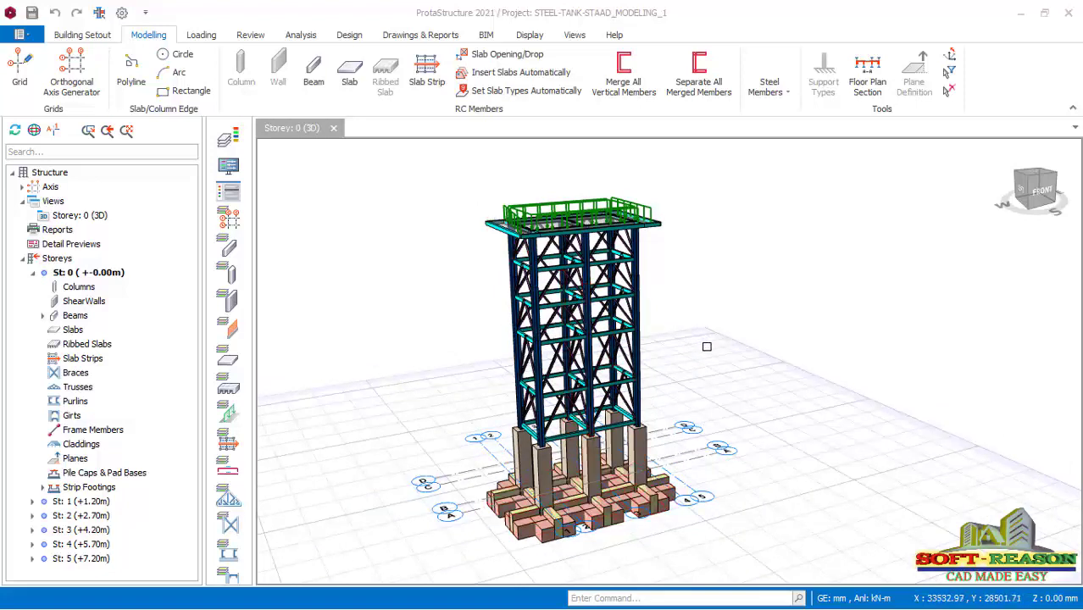
- Transfer the tower model with its analysis results to ProtaSteel for detailing and close the import error log
{"action": "left_click", "coordinate": [430, 37]}
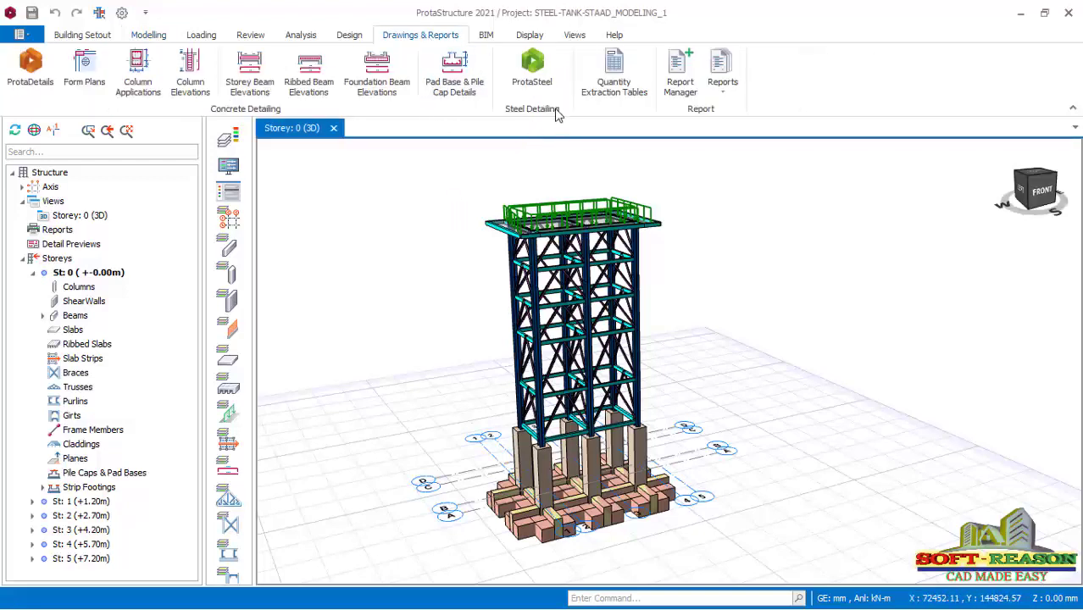
{"action": "scroll", "coordinate": [580, 395], "scroll_direction": "up", "scroll_amount": 1}
{"action": "scroll", "coordinate": [580, 400], "scroll_direction": "down", "scroll_amount": 1}
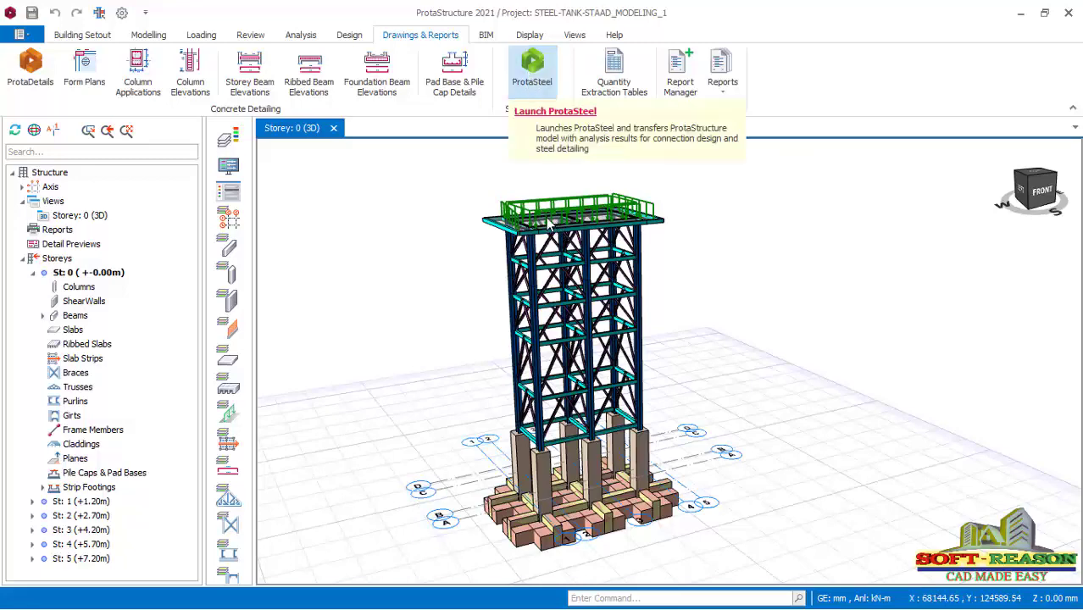
{"action": "left_click", "coordinate": [534, 85]}
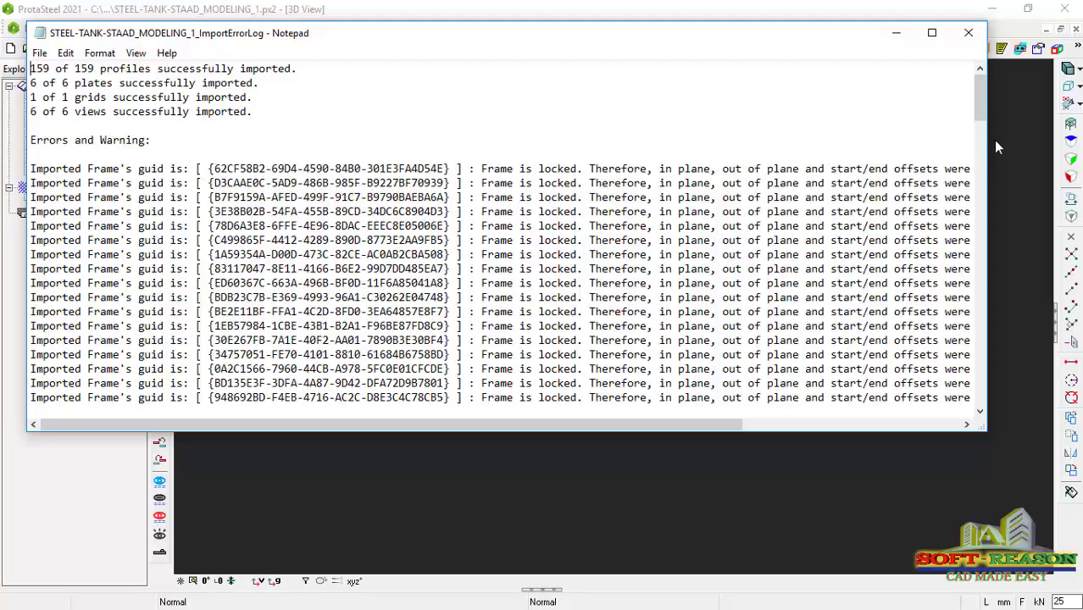
{"action": "left_click", "coordinate": [969, 35]}
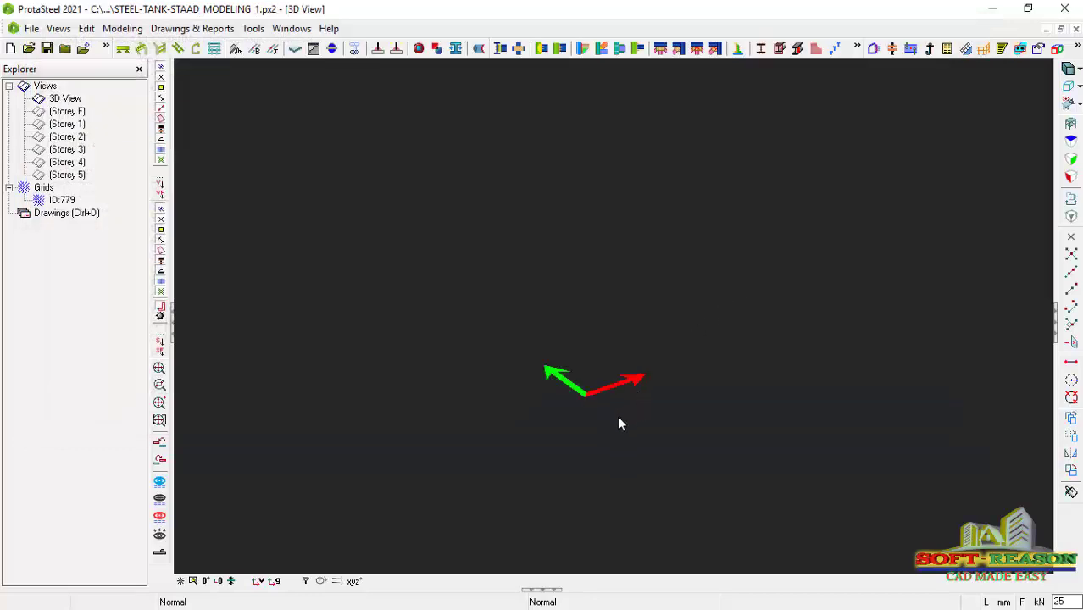
- Examine the imported tower in the 3D view, including its platform, bracing, pedestals and foundation beams
{"action": "scroll", "coordinate": [684, 191], "scroll_direction": "up", "scroll_amount": 5}
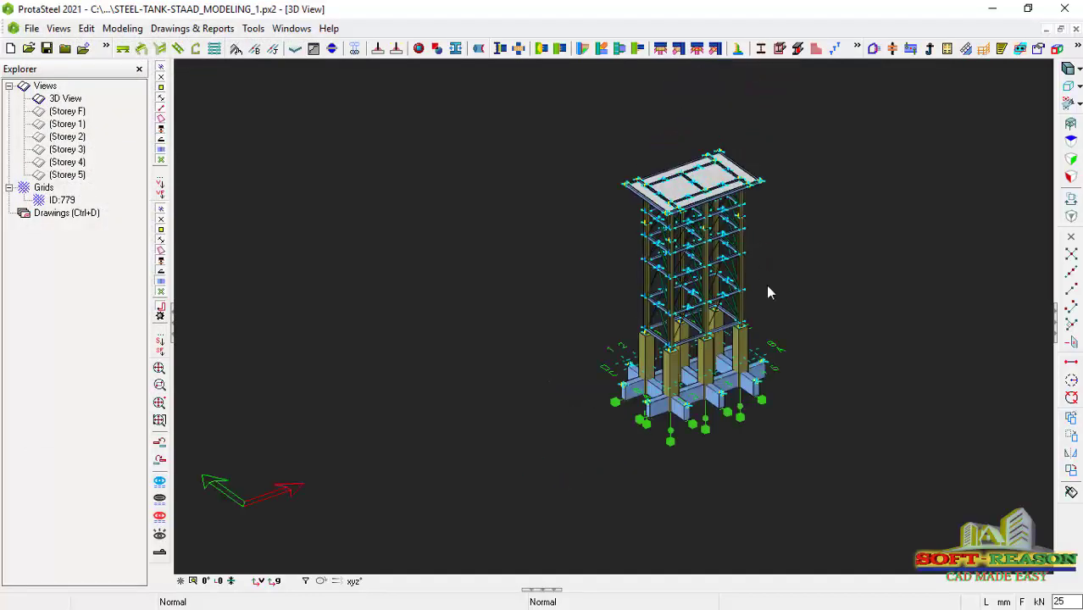
{"action": "middle_click_drag", "start_coordinate": [684, 302], "coordinate": [591, 354]}
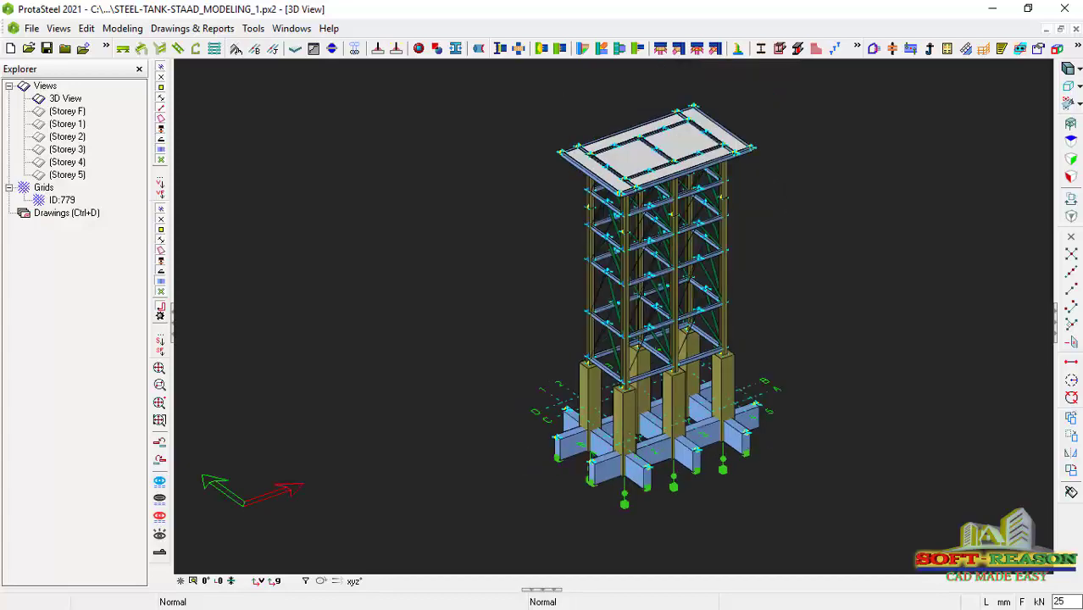
{"action": "scroll", "coordinate": [604, 286], "scroll_direction": "up", "scroll_amount": 2}
{"action": "scroll", "coordinate": [499, 338], "scroll_direction": "down", "scroll_amount": 2}
{"action": "scroll", "coordinate": [653, 411], "scroll_direction": "up", "scroll_amount": 3}
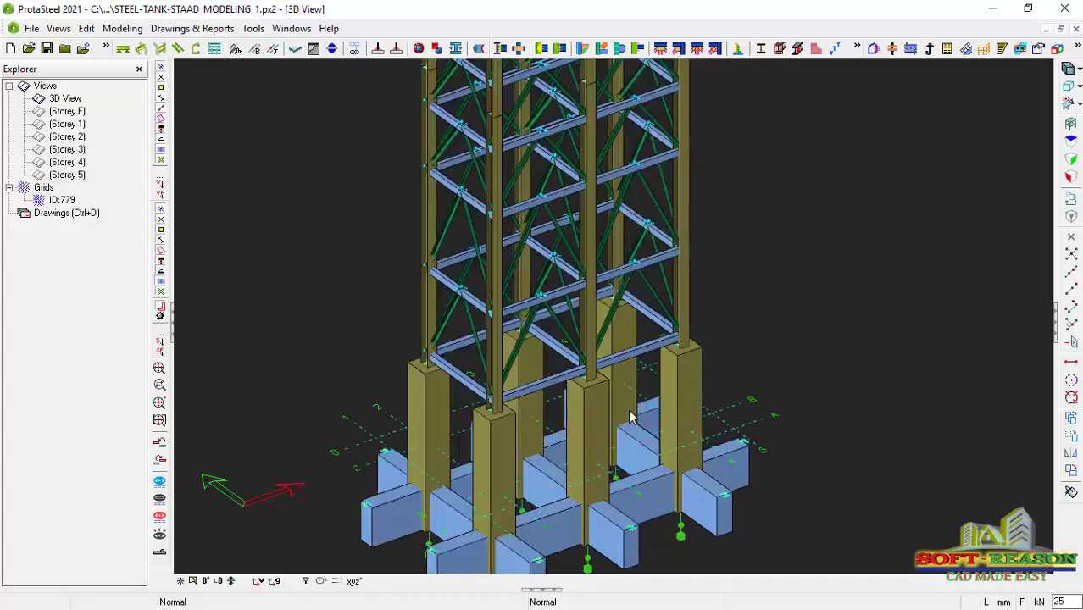
{"action": "scroll", "coordinate": [630, 417], "scroll_direction": "down", "scroll_amount": 2}
{"action": "scroll", "coordinate": [603, 372], "scroll_direction": "up", "scroll_amount": 1}
{"action": "scroll", "coordinate": [614, 388], "scroll_direction": "down", "scroll_amount": 1}
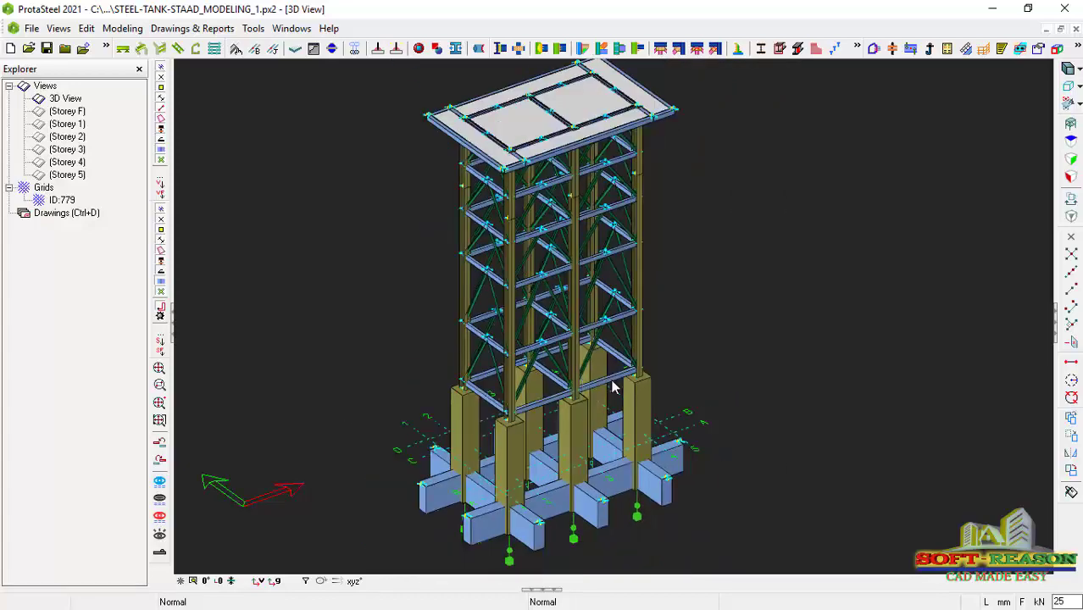
- Select the corner concrete pedestal and inspect where the steel columns meet the pedestal tops
{"action": "left_click", "coordinate": [642, 381]}
{"action": "left_click", "coordinate": [631, 415]}
{"action": "middle_click_drag", "start_coordinate": [657, 399], "coordinate": [600, 398]}
{"action": "scroll", "coordinate": [605, 392], "scroll_direction": "up", "scroll_amount": 2}
{"action": "scroll", "coordinate": [697, 379], "scroll_direction": "up", "scroll_amount": 1}
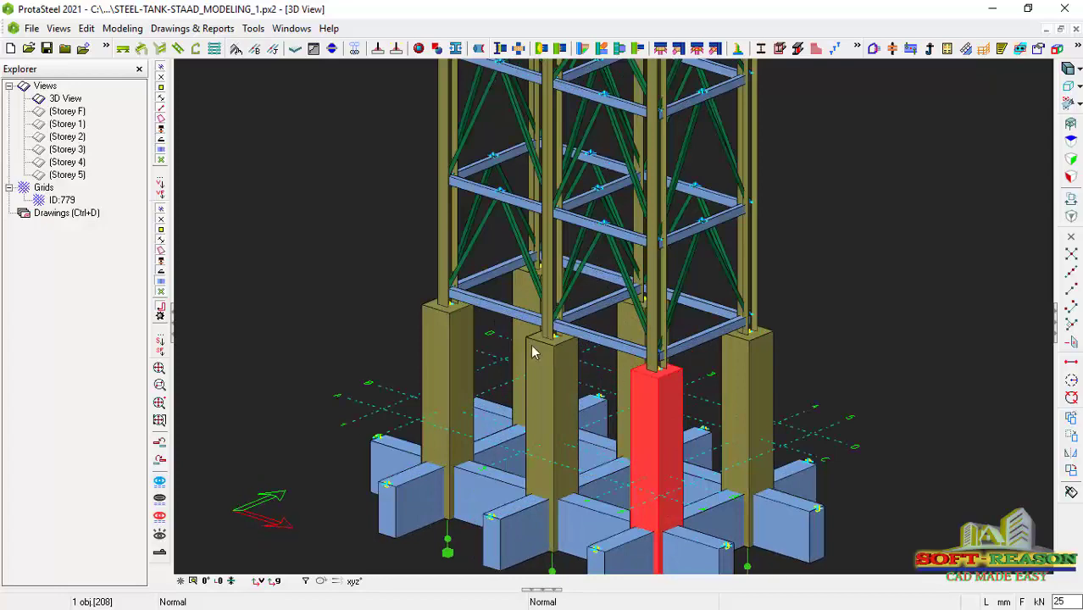
{"action": "scroll", "coordinate": [688, 368], "scroll_direction": "down", "scroll_amount": 1}
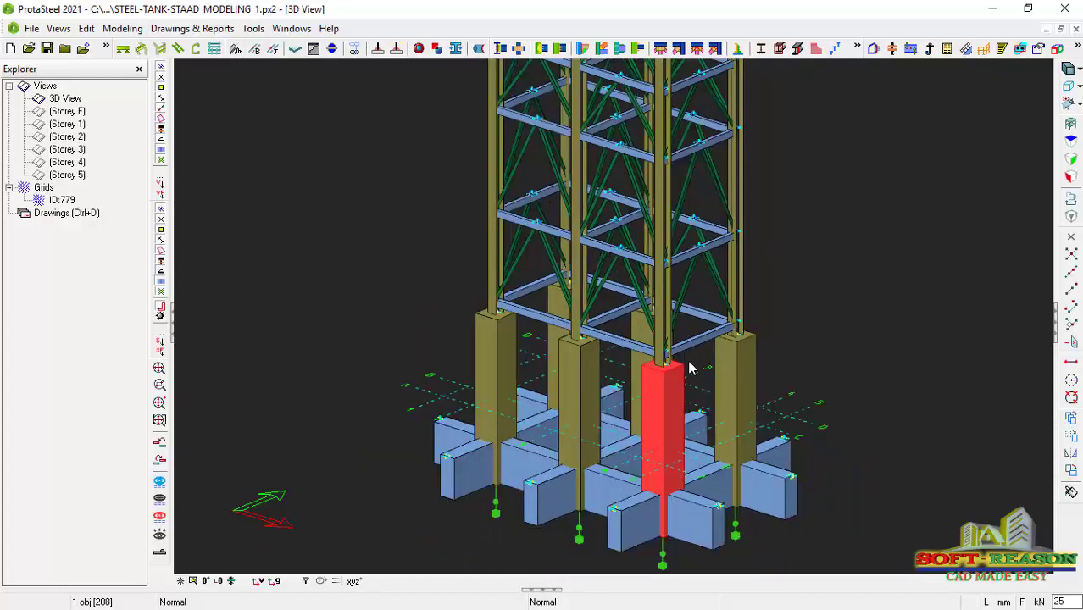
{"action": "scroll", "coordinate": [726, 362], "scroll_direction": "up", "scroll_amount": 1}
{"action": "scroll", "coordinate": [525, 356], "scroll_direction": "up", "scroll_amount": 1}
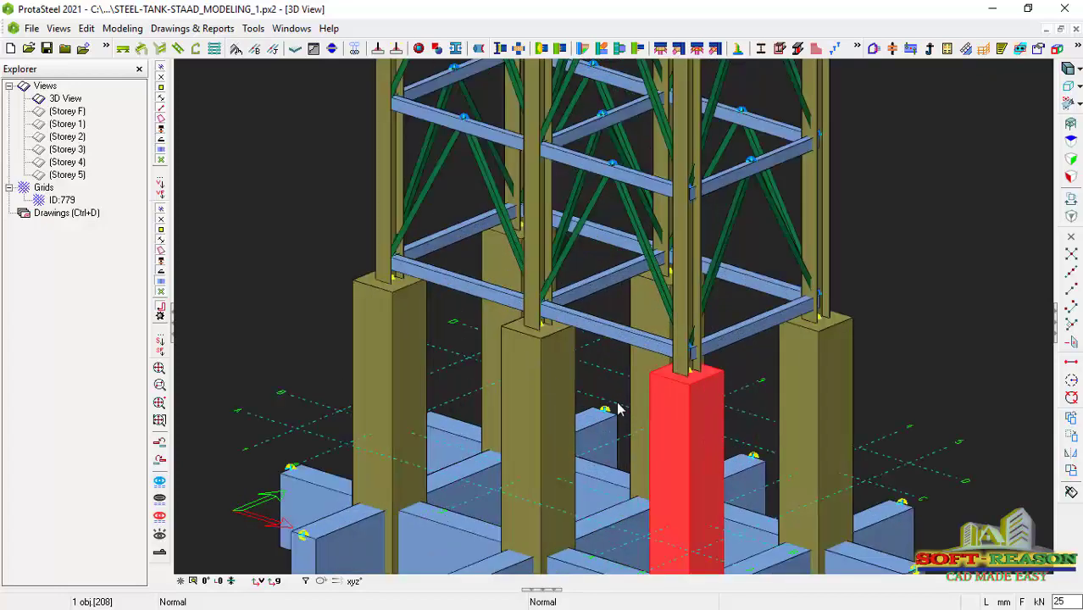
- Select all six concrete pedestals beneath the steel tower and hide them
{"action": "mouse_move", "coordinate": [692, 412]}
{"action": "middle_mouse_down"}
{"action": "mouse_move", "coordinate": [648, 365]}
{"action": "mouse_move", "coordinate": [690, 408]}
{"action": "mouse_move", "coordinate": [665, 374]}
{"action": "mouse_move", "coordinate": [688, 400]}
{"action": "middle_mouse_up"}
{"action": "scroll", "coordinate": [526, 391], "scroll_direction": "down", "scroll_amount": 3}
{"action": "scroll", "coordinate": [611, 437], "scroll_direction": "up", "scroll_amount": 1}
{"action": "middle_click_drag", "start_coordinate": [608, 437], "coordinate": [594, 385]}
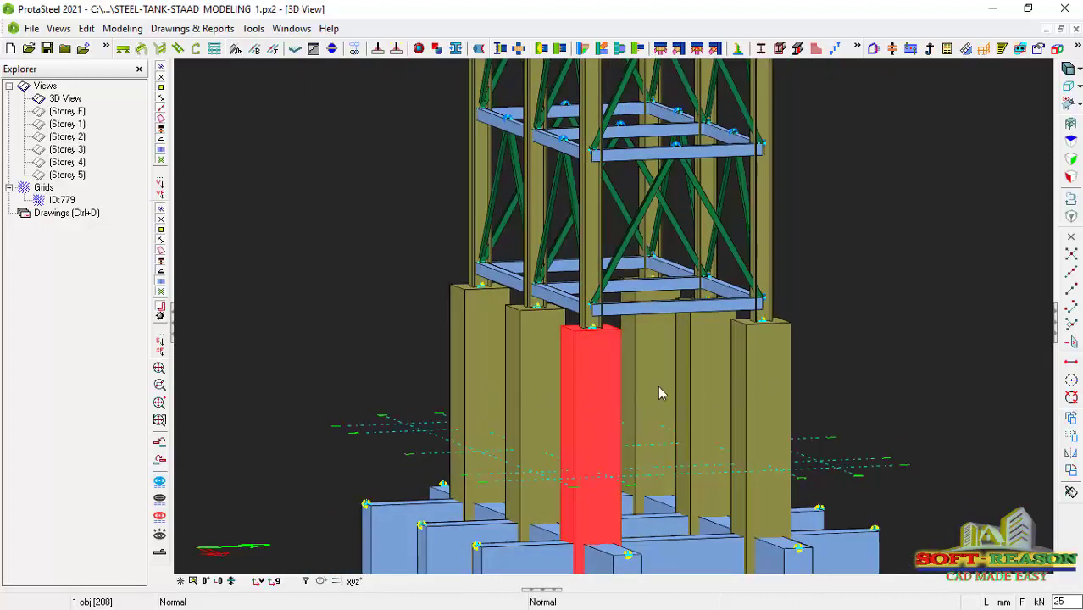
{"action": "left_click_drag", "start_coordinate": [819, 366], "coordinate": [437, 414]}
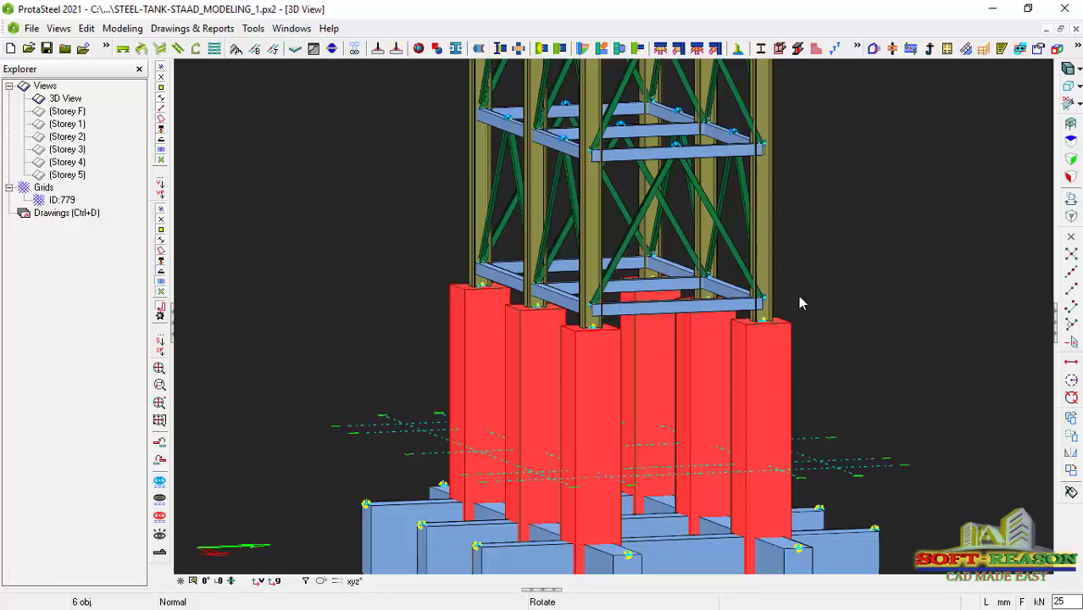
{"action": "right_click", "coordinate": [798, 295]}
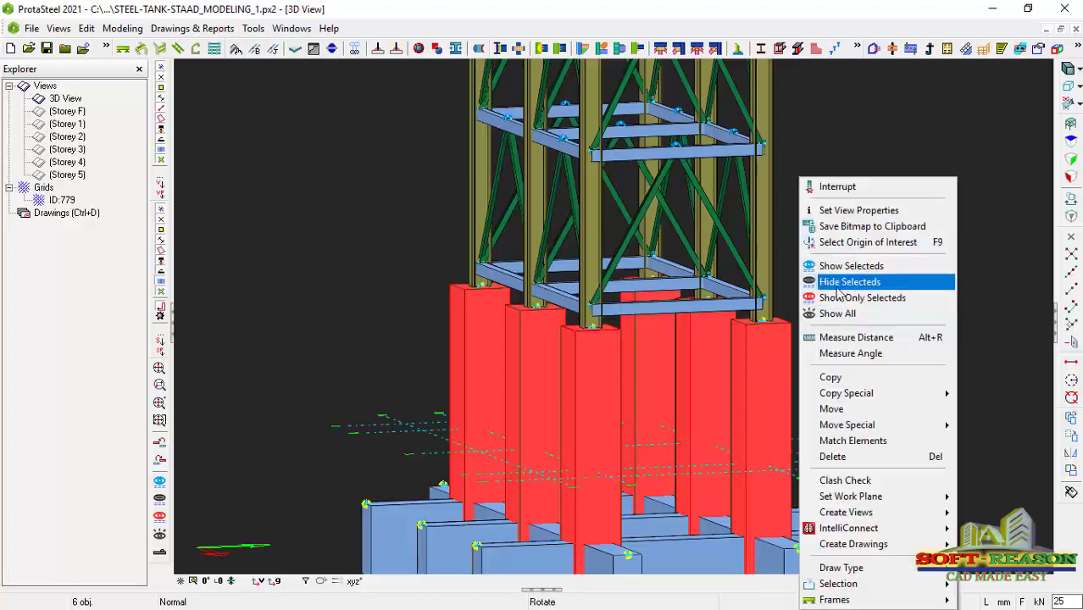
{"action": "left_click", "coordinate": [837, 288]}
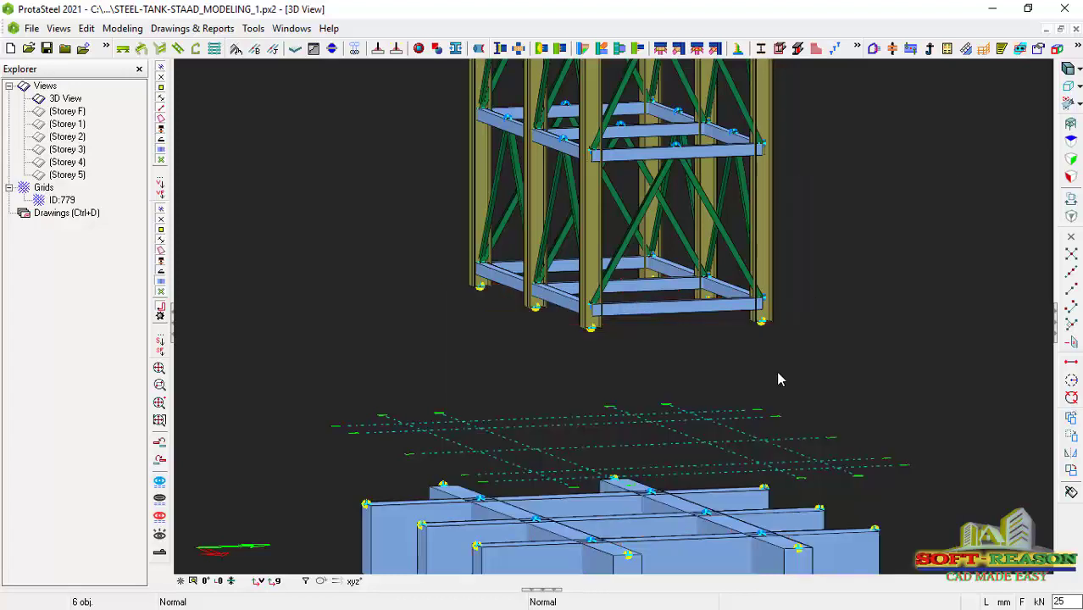
- Select the lowest beam between the two corner columns and inspect its ends and the exposed column bases
{"action": "scroll", "coordinate": [556, 456], "scroll_direction": "down", "scroll_amount": 2}
{"action": "scroll", "coordinate": [530, 368], "scroll_direction": "up", "scroll_amount": 3}
{"action": "scroll", "coordinate": [542, 399], "scroll_direction": "down", "scroll_amount": 2}
{"action": "scroll", "coordinate": [573, 405], "scroll_direction": "up", "scroll_amount": 4}
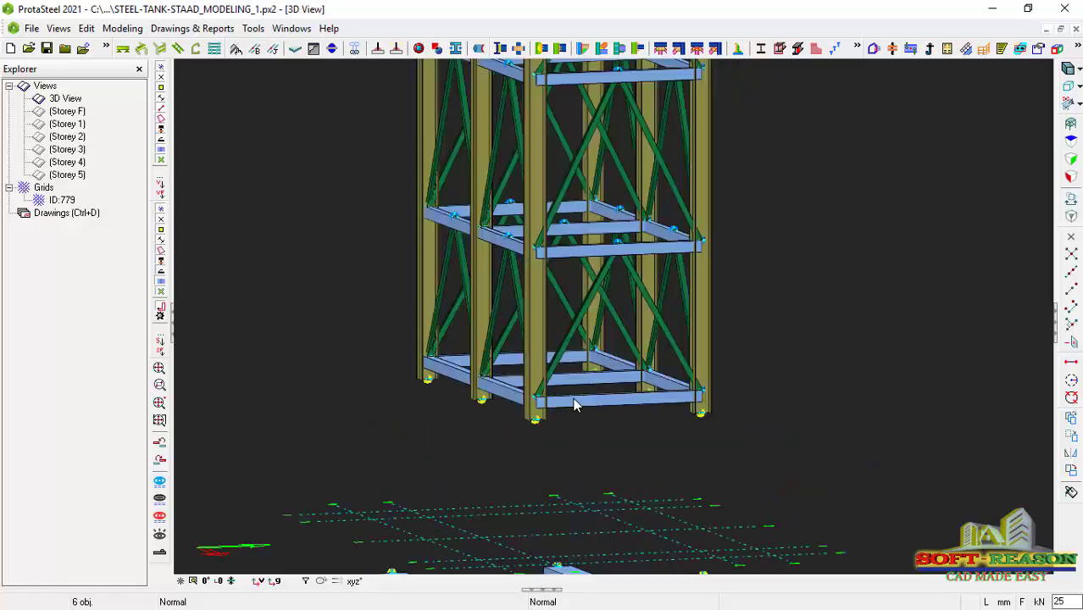
{"action": "scroll", "coordinate": [584, 374], "scroll_direction": "down", "scroll_amount": 3}
{"action": "middle_click_drag", "start_coordinate": [584, 383], "coordinate": [844, 454]}
{"action": "left_click", "coordinate": [600, 373]}
{"action": "scroll", "coordinate": [616, 361], "scroll_direction": "up", "scroll_amount": 5}
{"action": "scroll", "coordinate": [840, 450], "scroll_direction": "up", "scroll_amount": 2}
{"action": "scroll", "coordinate": [593, 339], "scroll_direction": "down", "scroll_amount": 3}
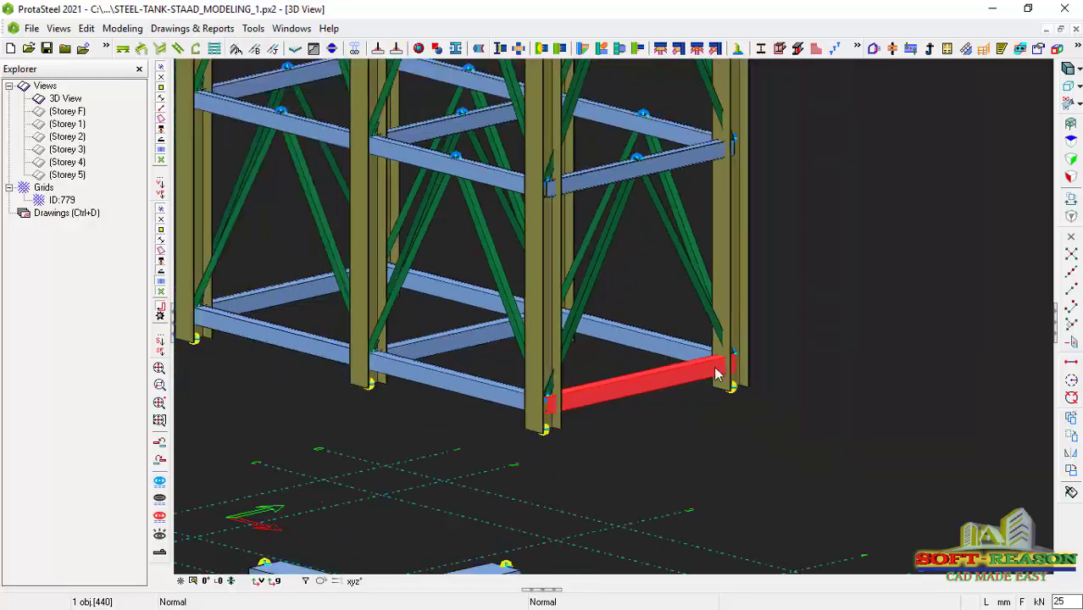
{"action": "scroll", "coordinate": [666, 343], "scroll_direction": "up", "scroll_amount": 2}
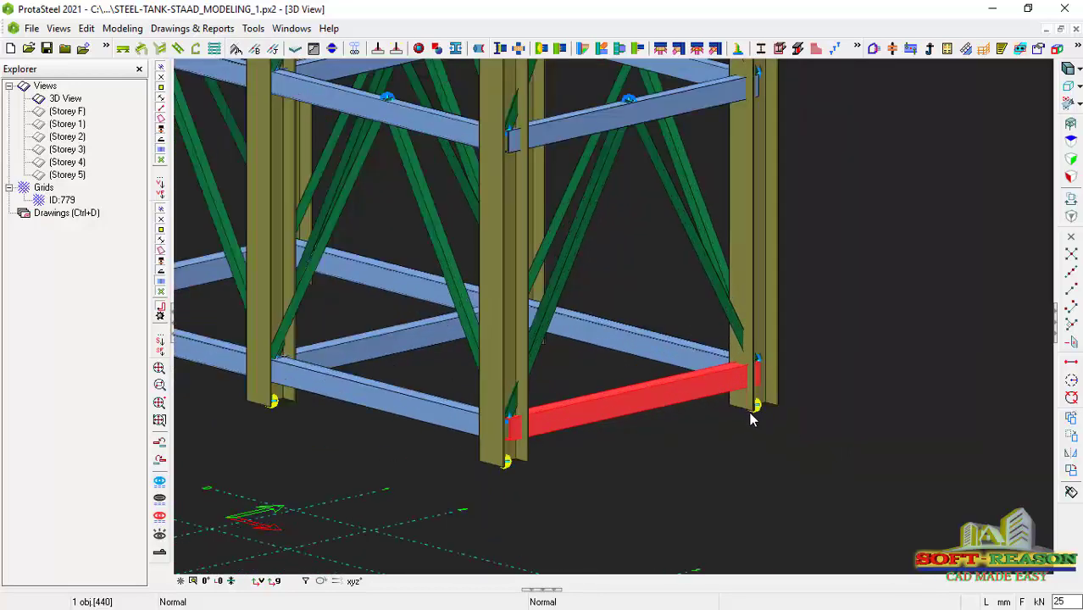
{"action": "scroll", "coordinate": [733, 436], "scroll_direction": "down", "scroll_amount": 1}
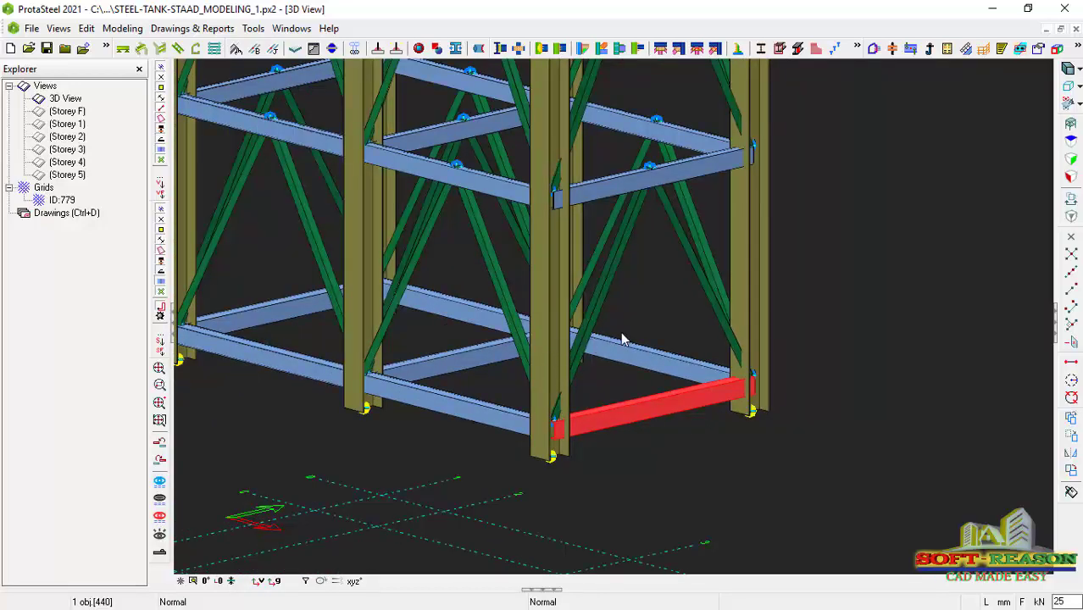
- Examine the lowest storey's column bases, bottom beams and brace ends from several distances
{"action": "scroll", "coordinate": [686, 374], "scroll_direction": "up", "scroll_amount": 1}
{"action": "scroll", "coordinate": [713, 442], "scroll_direction": "down", "scroll_amount": 2}
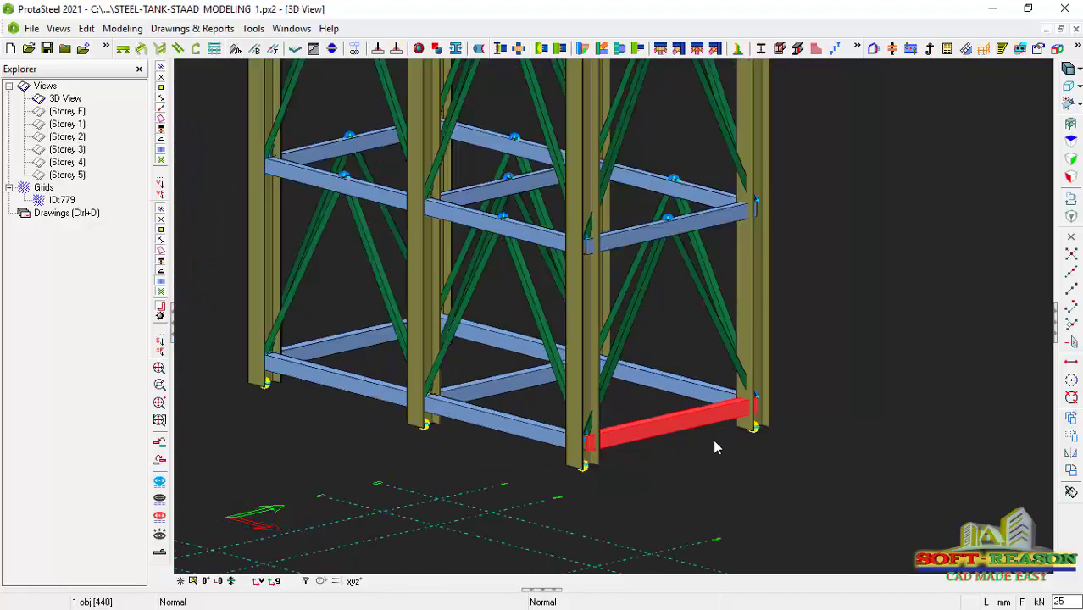
{"action": "scroll", "coordinate": [762, 457], "scroll_direction": "up", "scroll_amount": 1}
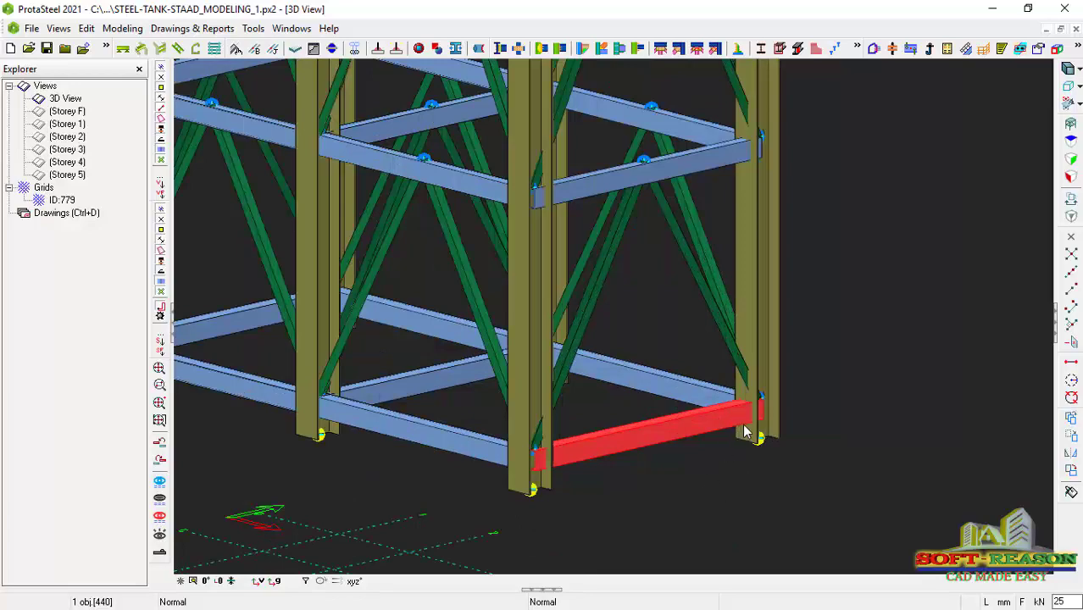
{"action": "scroll", "coordinate": [760, 449], "scroll_direction": "down", "scroll_amount": 3}
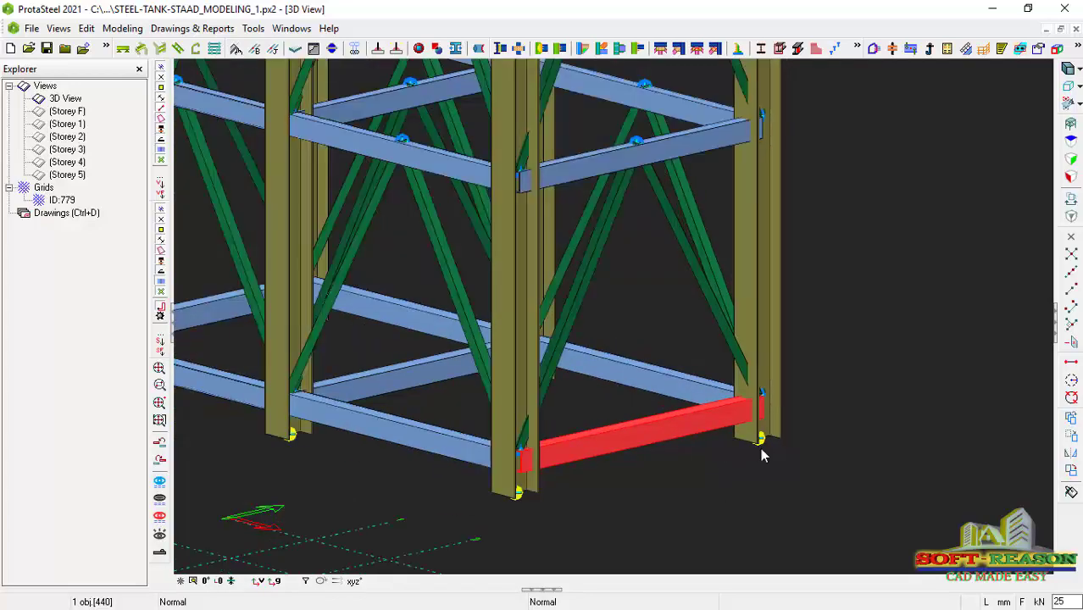
{"action": "scroll", "coordinate": [662, 484], "scroll_direction": "down", "scroll_amount": 4}
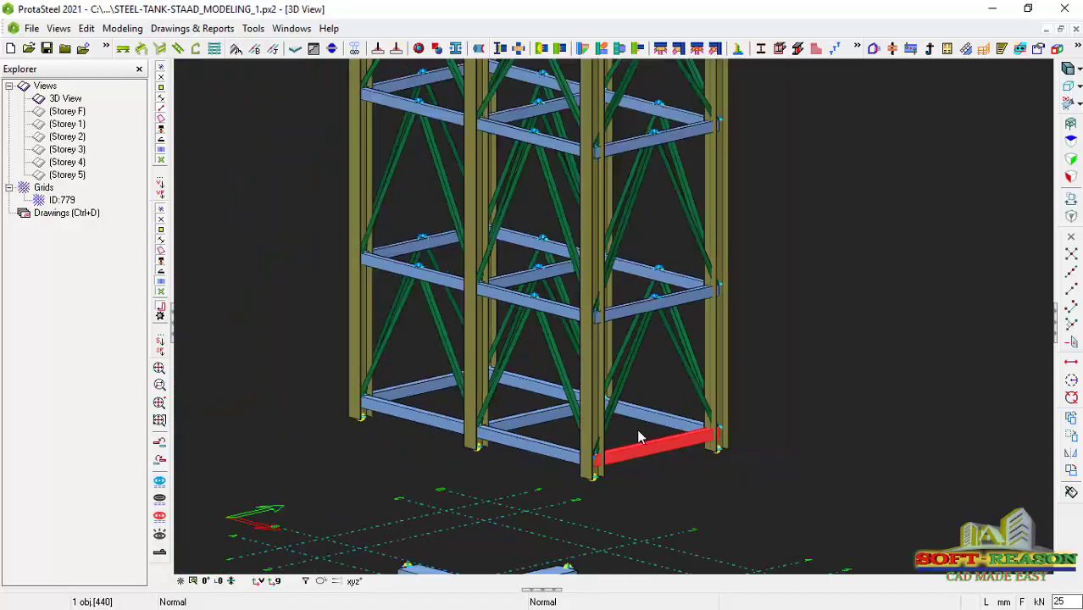
{"action": "scroll", "coordinate": [616, 409], "scroll_direction": "up", "scroll_amount": 4}
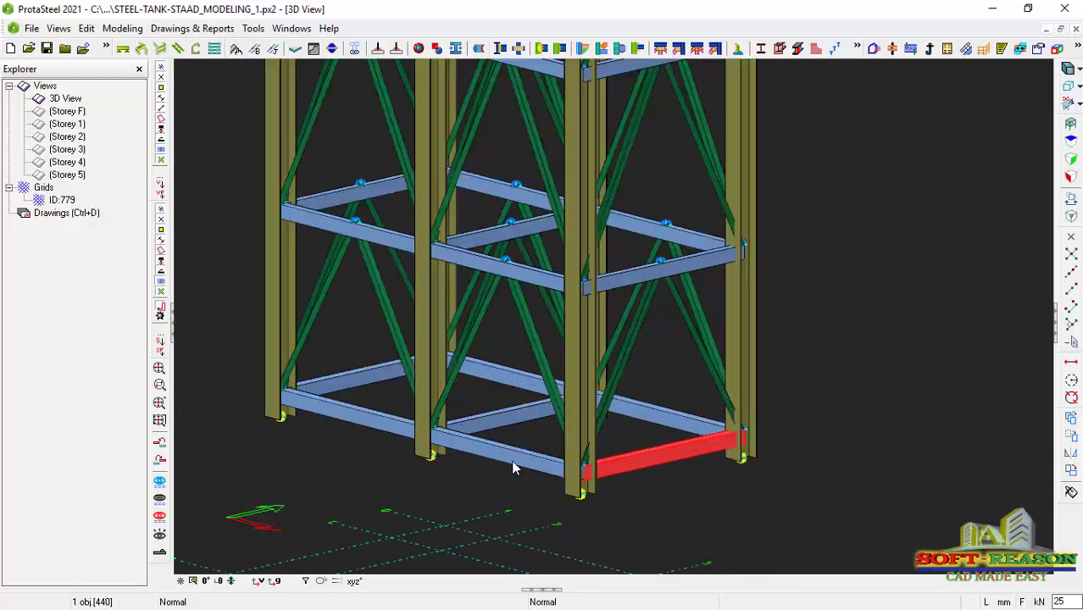
{"action": "scroll", "coordinate": [741, 451], "scroll_direction": "up", "scroll_amount": 1}
{"action": "scroll", "coordinate": [680, 455], "scroll_direction": "down", "scroll_amount": 3}
{"action": "scroll", "coordinate": [668, 462], "scroll_direction": "up", "scroll_amount": 3}
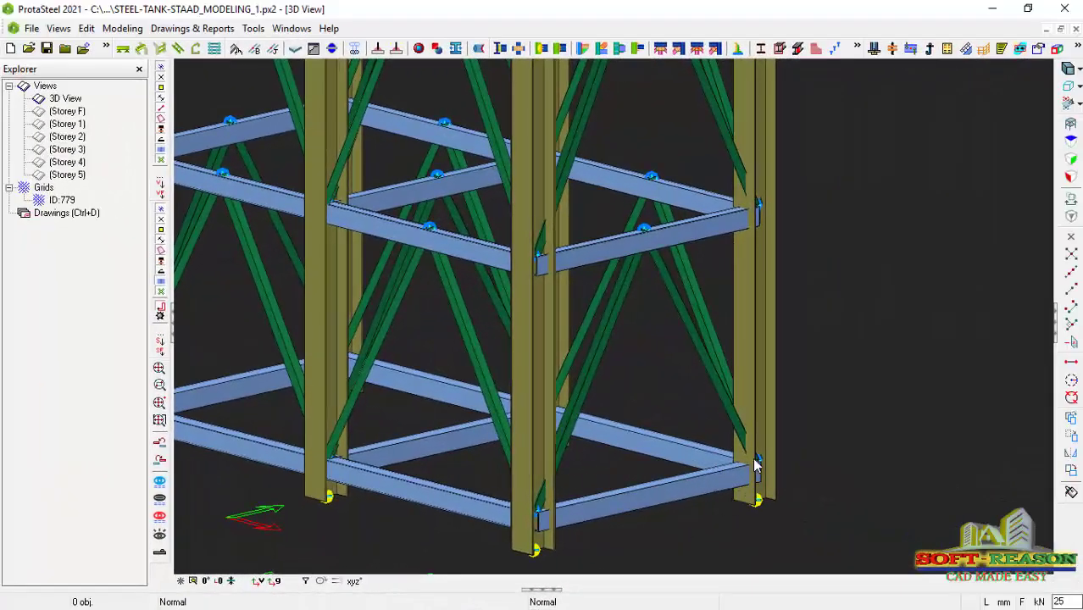
- Add a plain base plate connection under the rear corner column of the tower's short end, and leave the macro
{"action": "left_click", "coordinate": [1079, 48]}
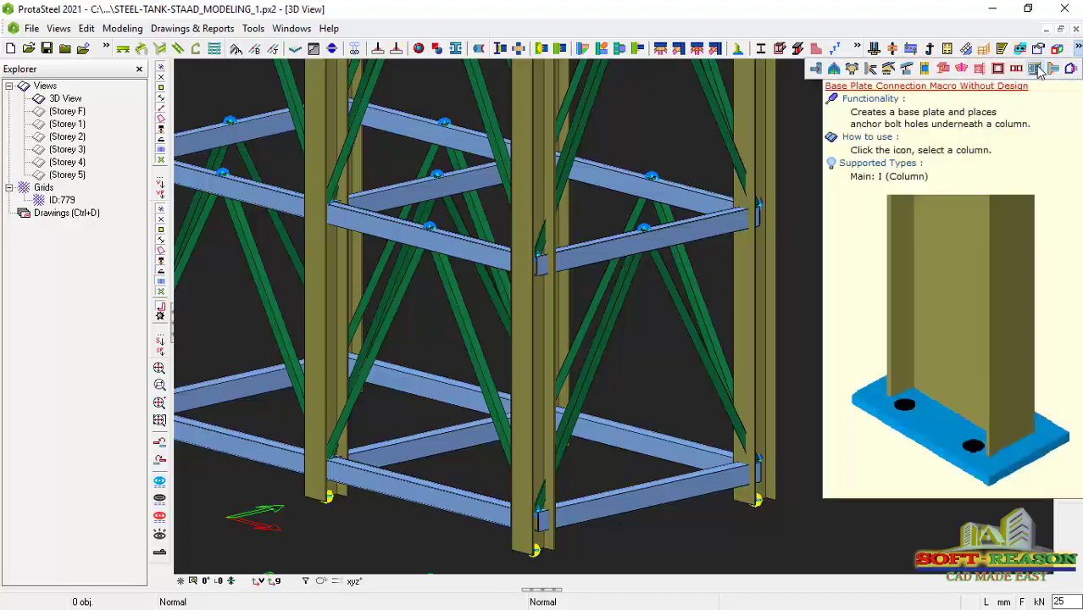
{"action": "left_click", "coordinate": [1035, 68]}
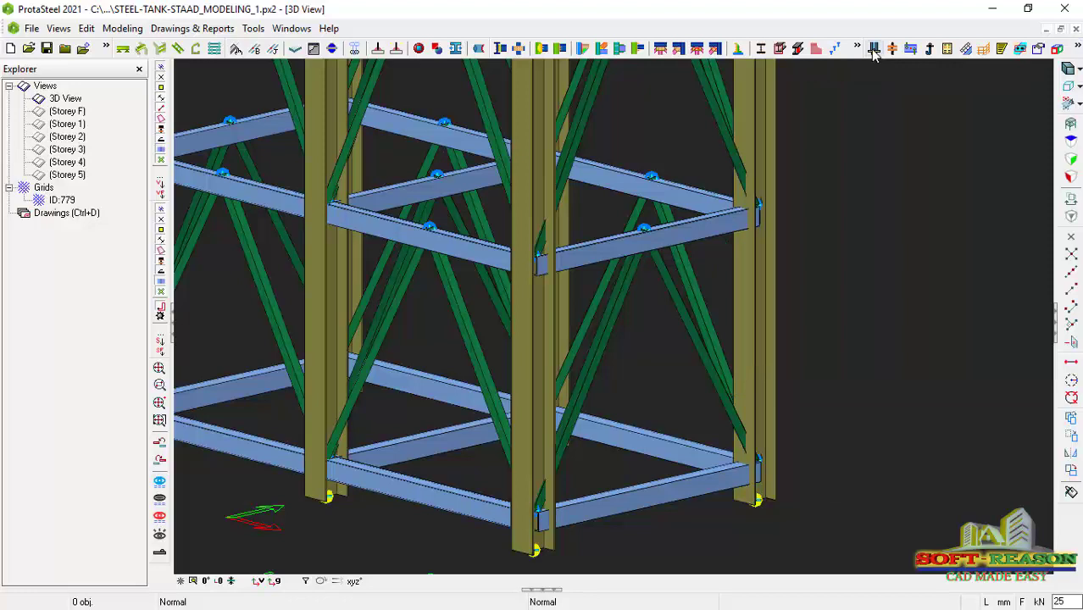
{"action": "left_click", "coordinate": [874, 49]}
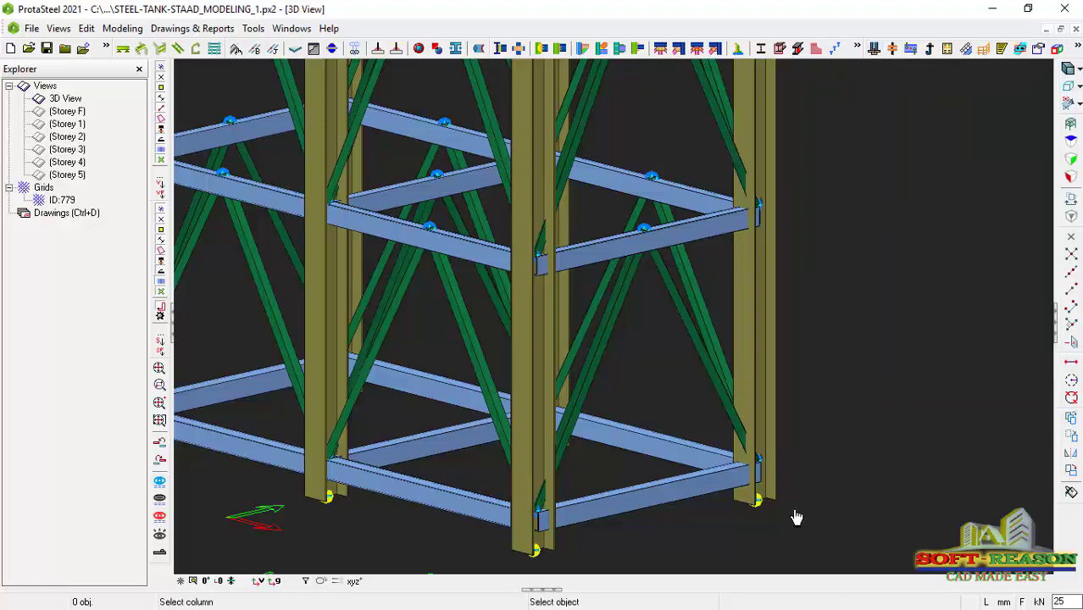
{"action": "left_click", "coordinate": [765, 499]}
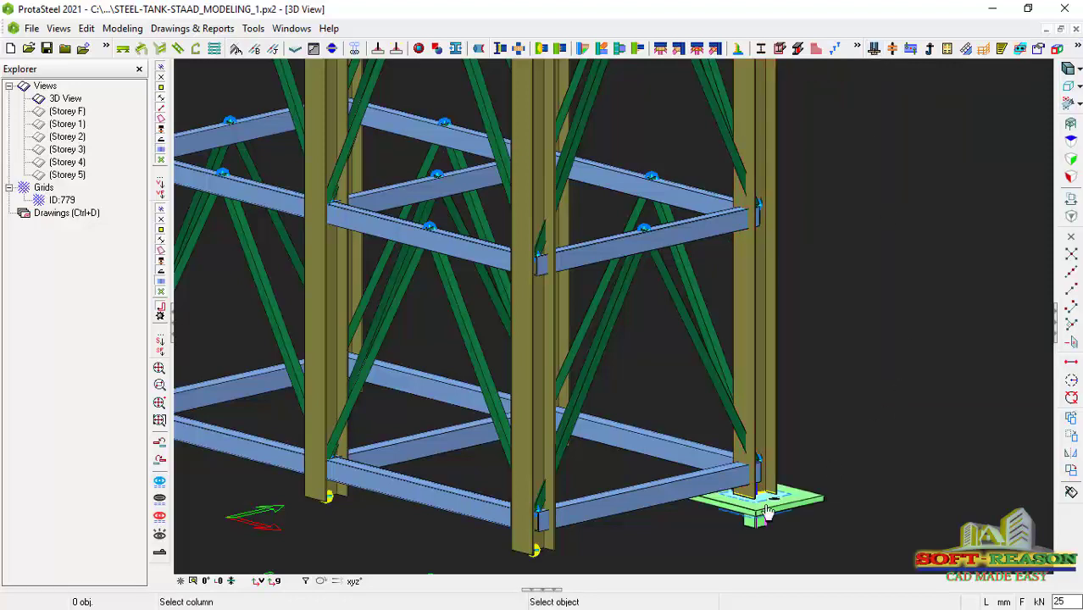
{"action": "scroll", "coordinate": [767, 500], "scroll_direction": "down", "scroll_amount": 2}
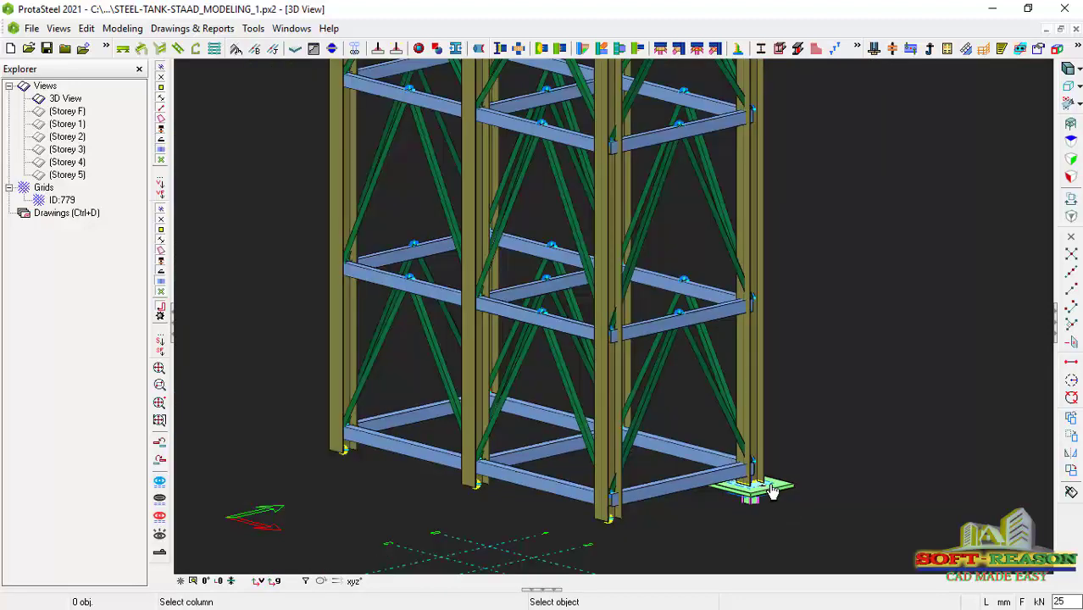
{"action": "key", "text": "Escape"}
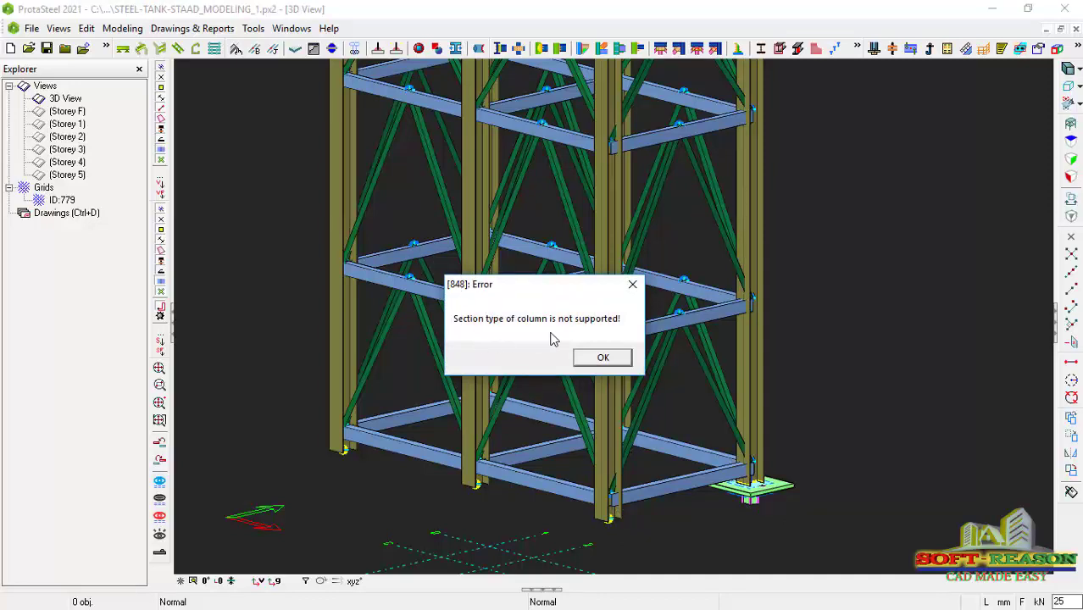
{"action": "left_click", "coordinate": [616, 366]}
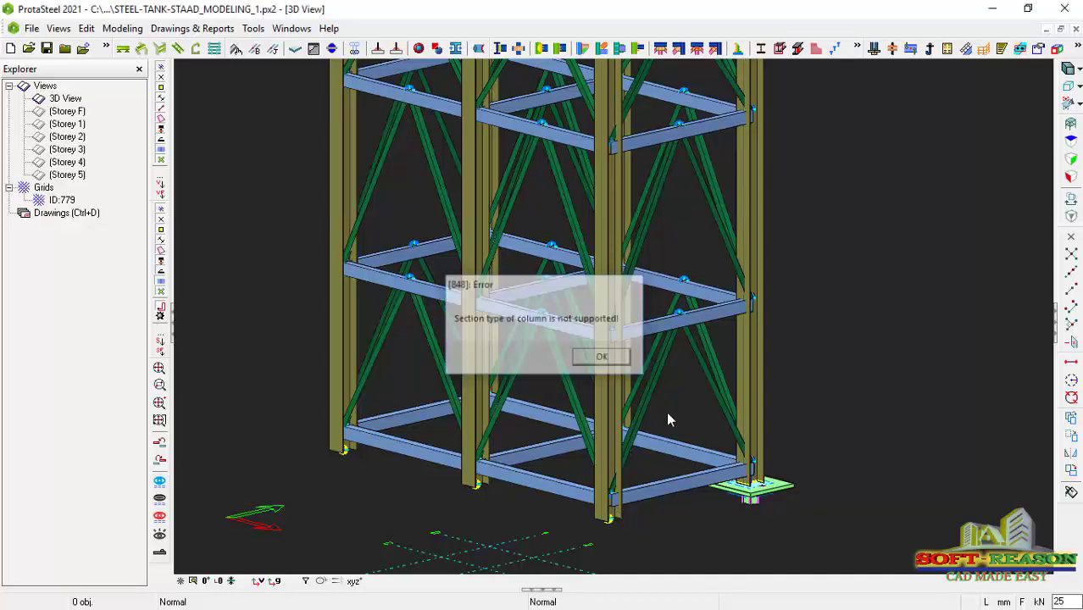
- Add the same plain base plate connection under the nearest corner column and the middle column of the long side
{"action": "scroll", "coordinate": [627, 529], "scroll_direction": "up", "scroll_amount": 5}
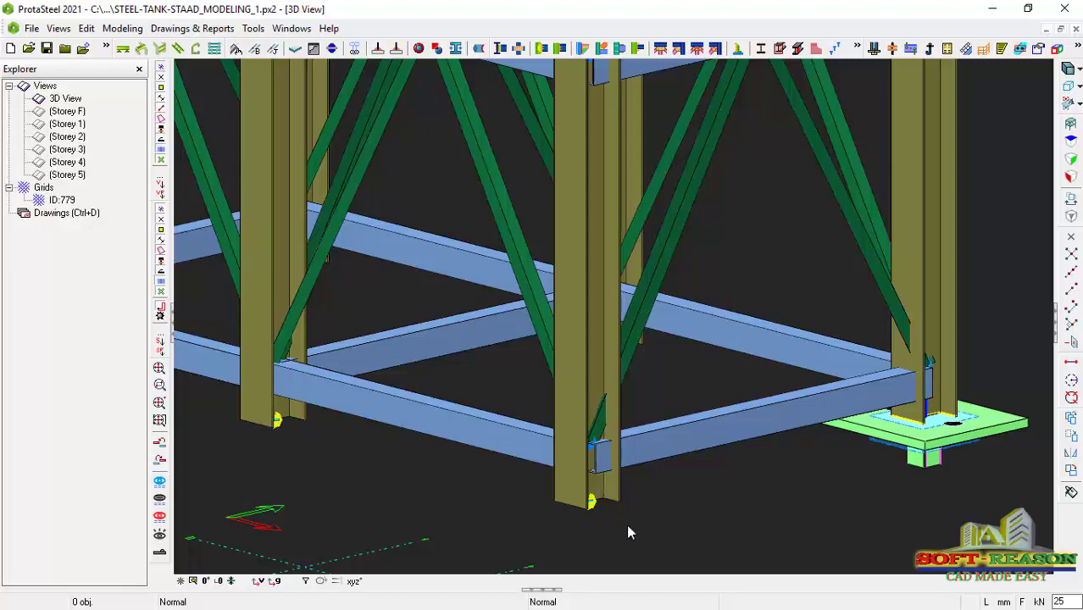
{"action": "scroll", "coordinate": [599, 501], "scroll_direction": "down", "scroll_amount": 2}
{"action": "scroll", "coordinate": [599, 503], "scroll_direction": "up", "scroll_amount": 2}
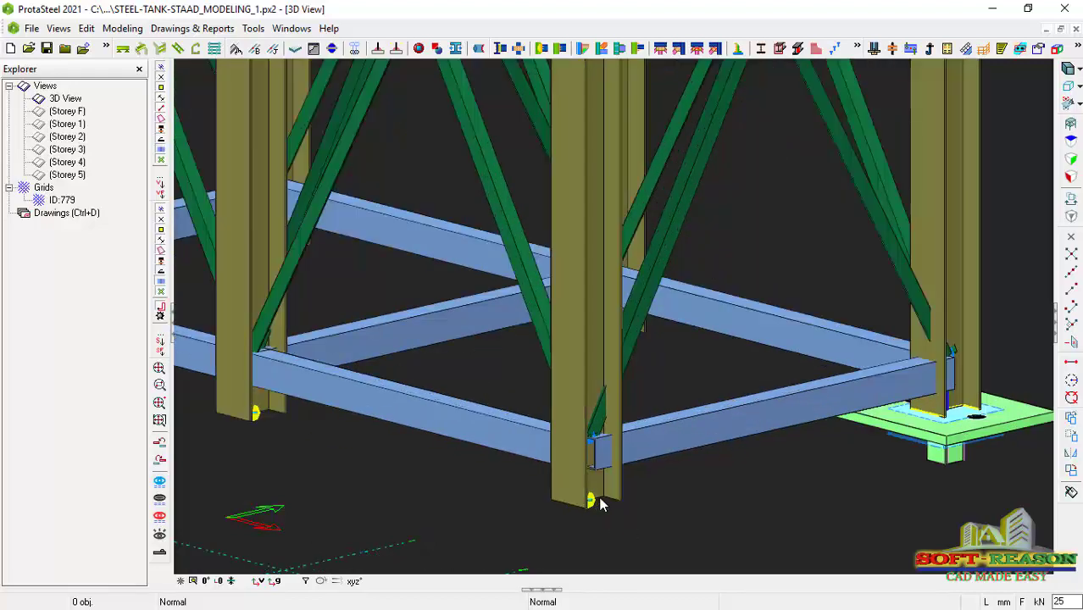
{"action": "scroll", "coordinate": [599, 503], "scroll_direction": "down", "scroll_amount": 2}
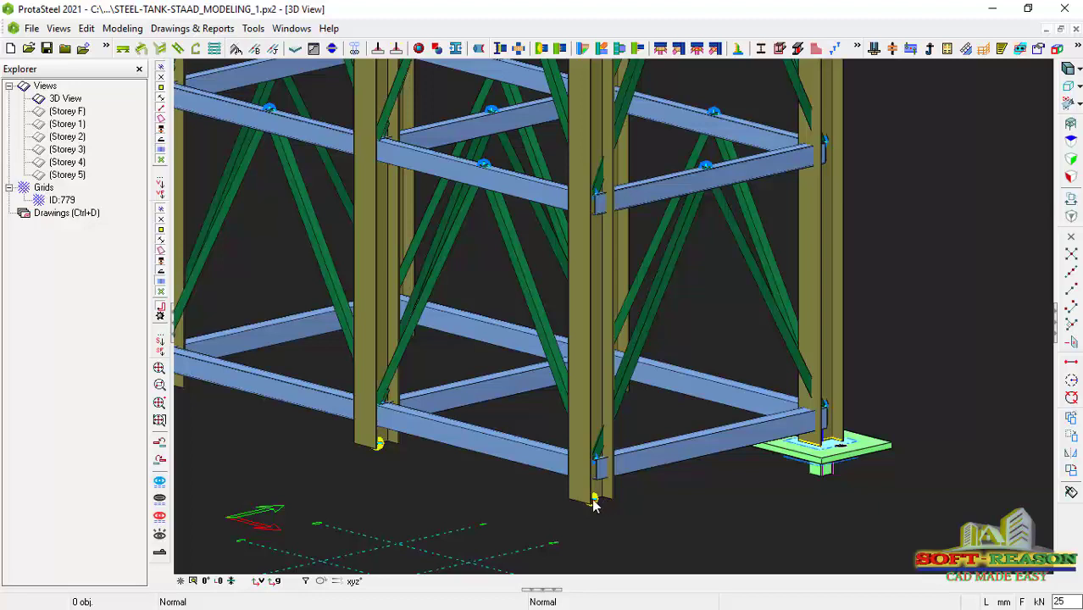
{"action": "scroll", "coordinate": [594, 505], "scroll_direction": "up", "scroll_amount": 1}
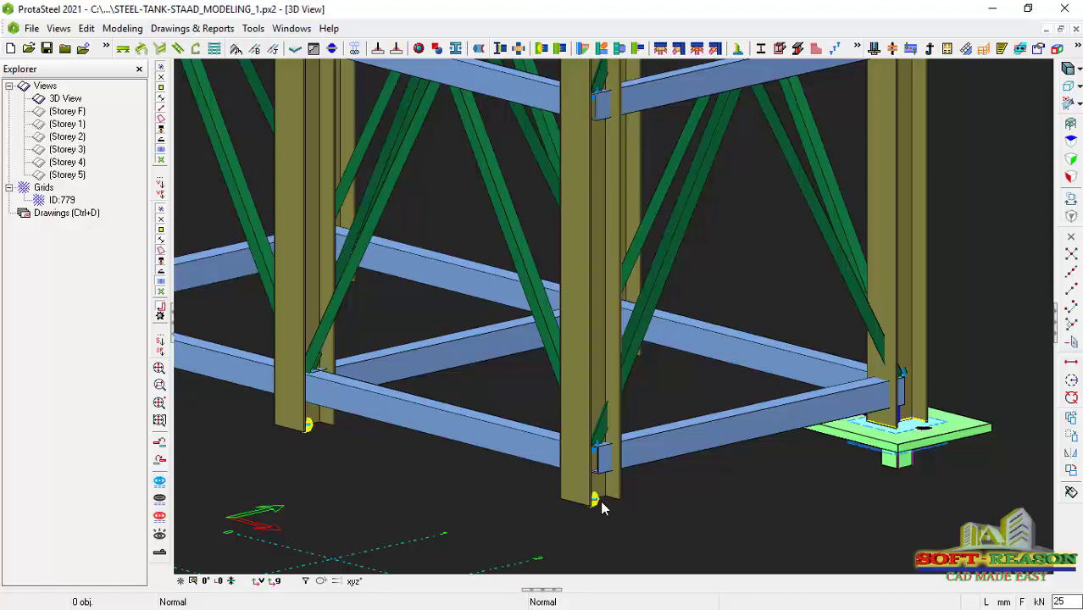
{"action": "scroll", "coordinate": [594, 504], "scroll_direction": "down", "scroll_amount": 1}
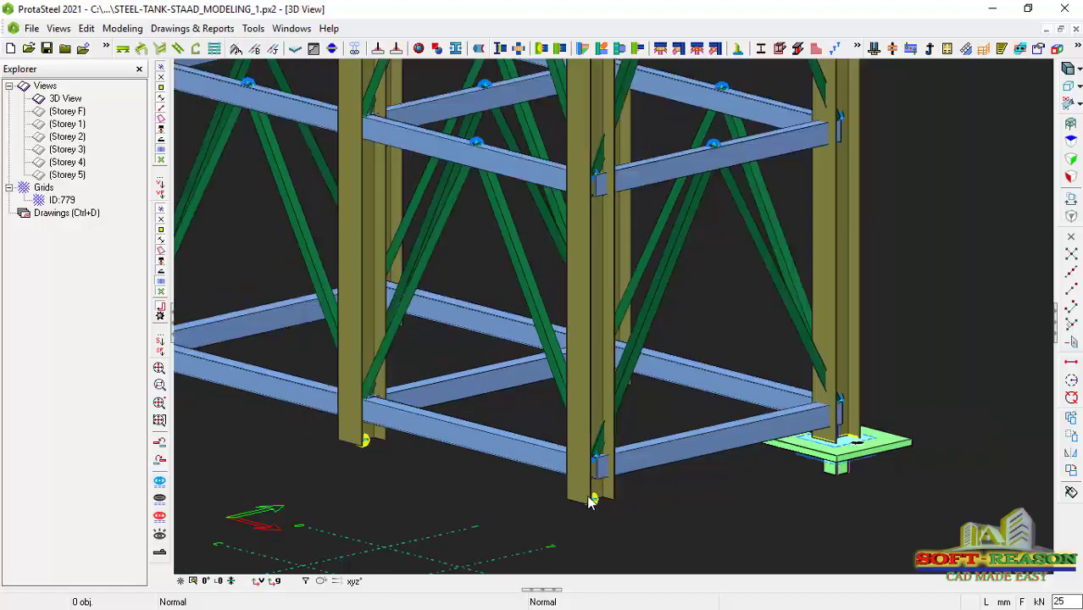
{"action": "scroll", "coordinate": [593, 498], "scroll_direction": "up", "scroll_amount": 2}
{"action": "scroll", "coordinate": [592, 495], "scroll_direction": "down", "scroll_amount": 1}
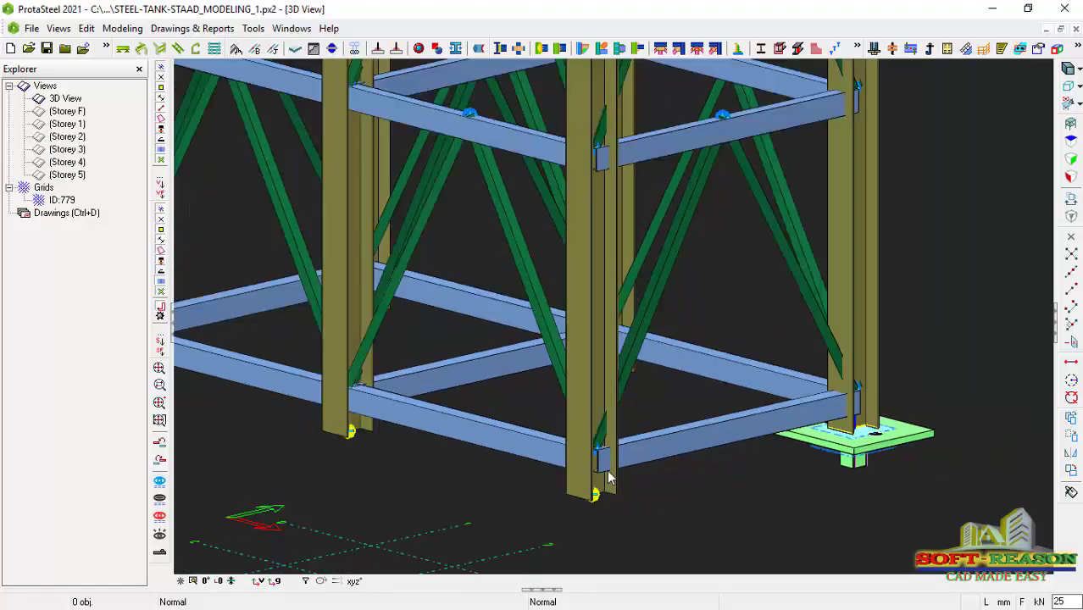
{"action": "scroll", "coordinate": [595, 500], "scroll_direction": "up", "scroll_amount": 1}
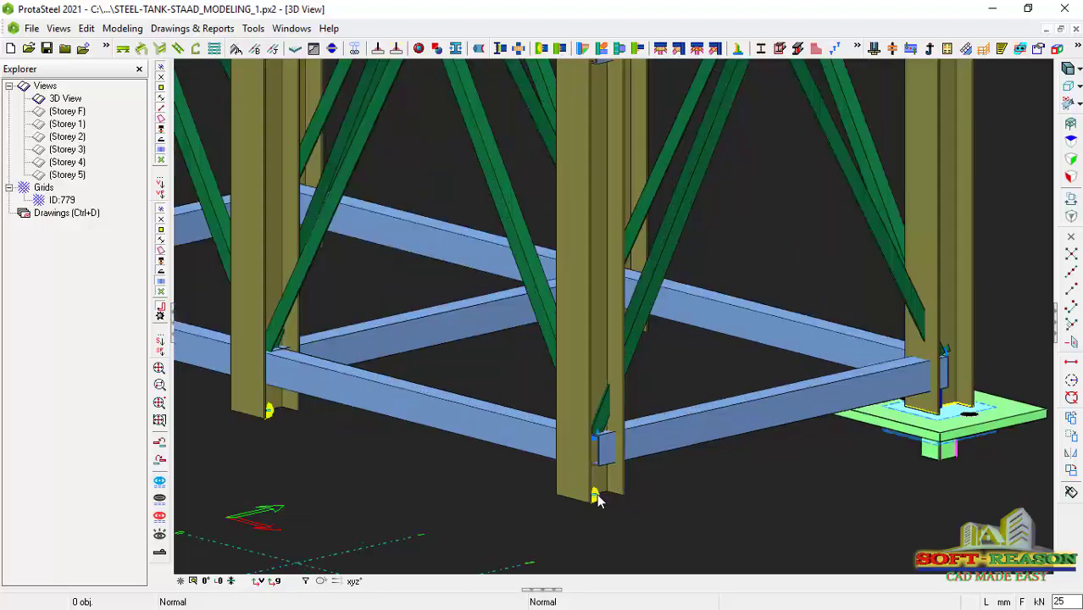
{"action": "scroll", "coordinate": [593, 492], "scroll_direction": "down", "scroll_amount": 2}
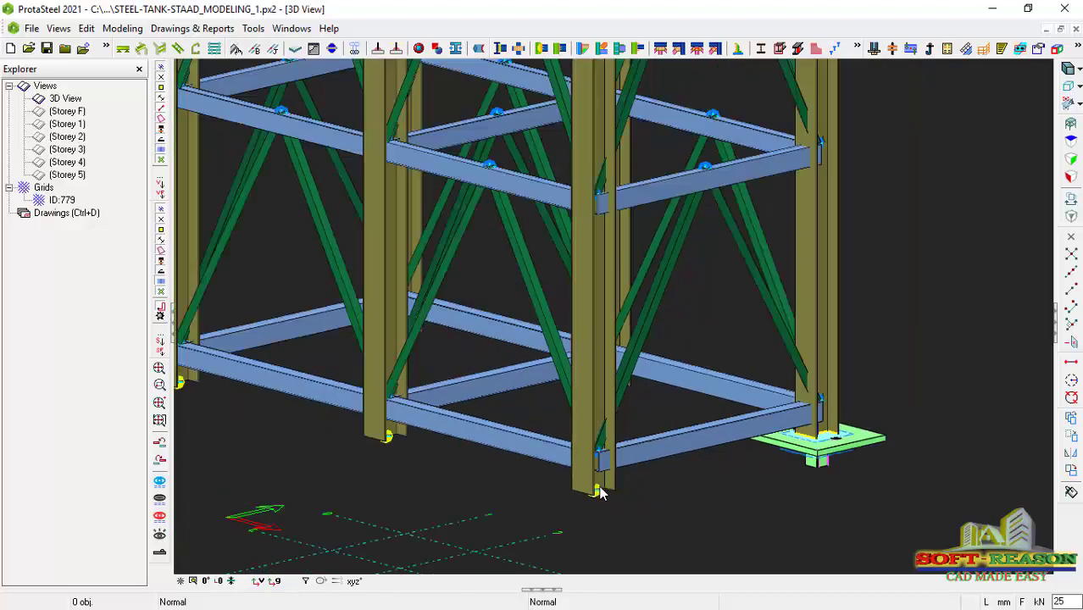
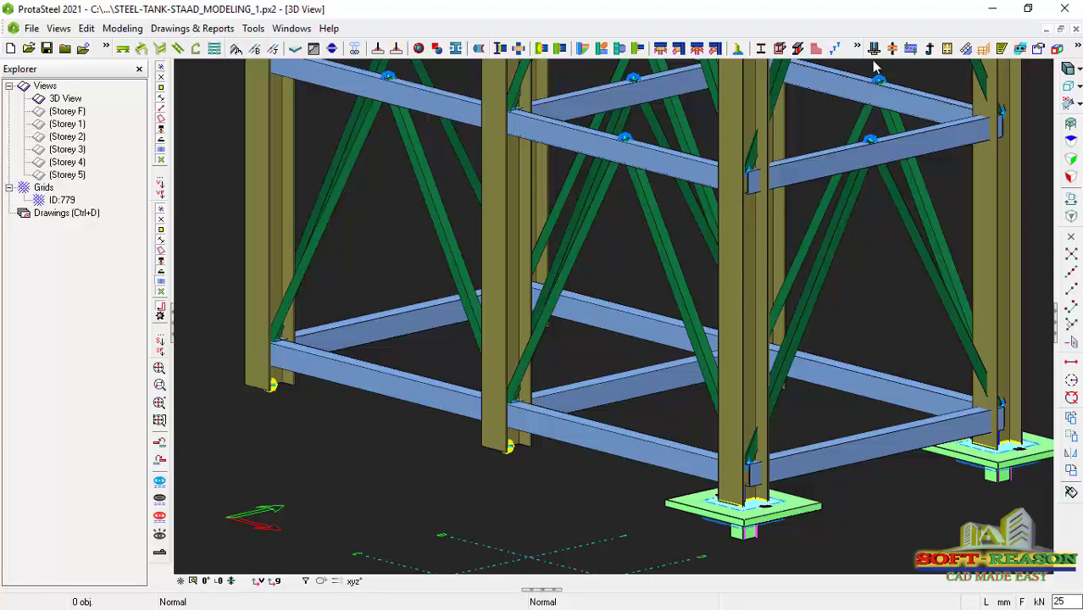
{"action": "left_click", "coordinate": [494, 445]}
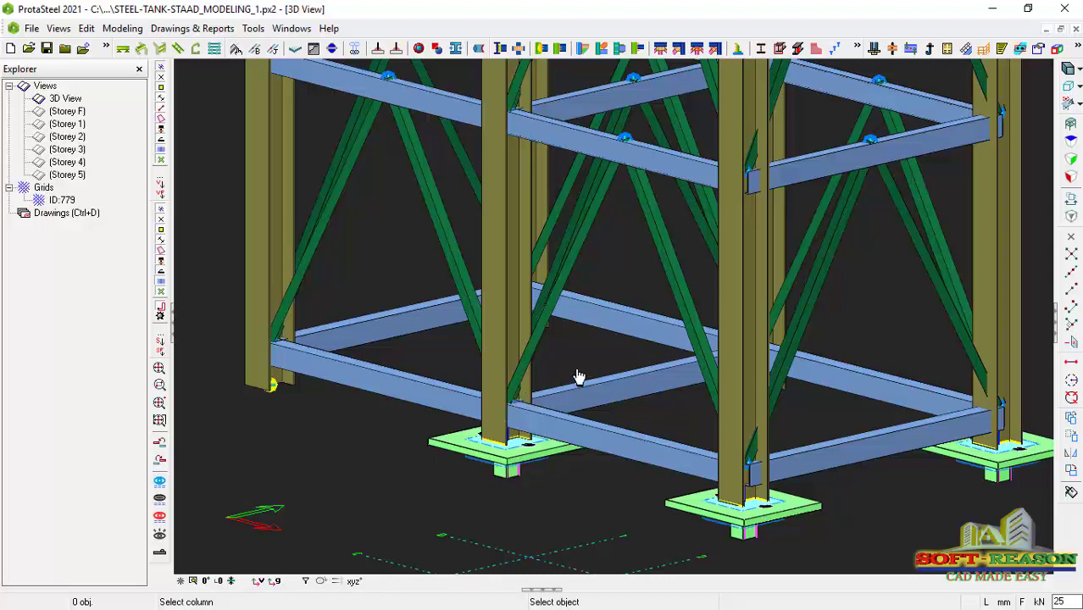
{"action": "key", "text": "Escape"}
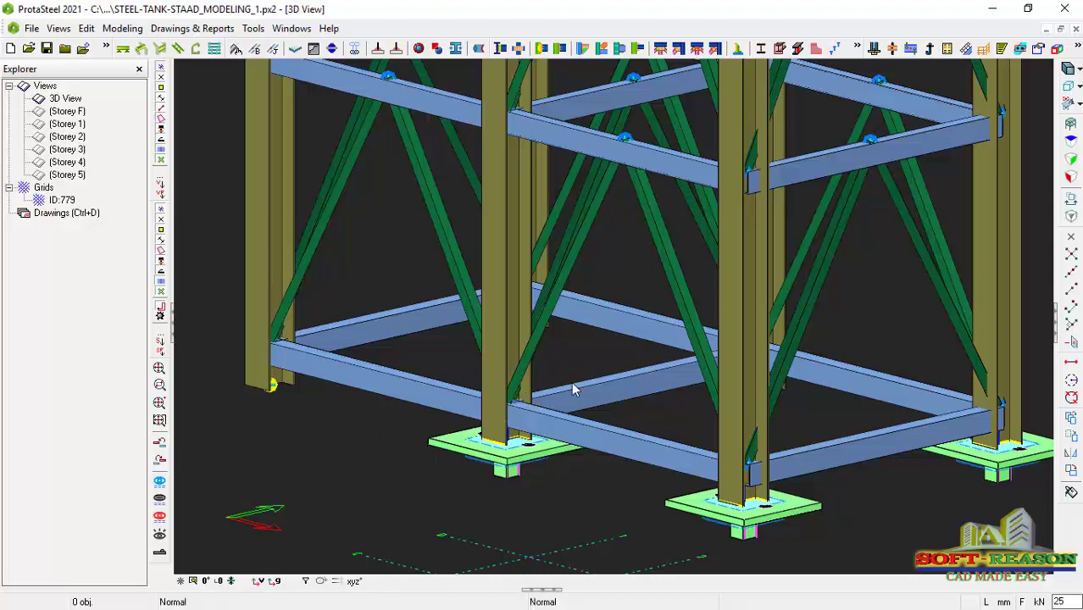
- Add a stiffened base plate connection under the remaining corner column of the long side
{"action": "left_click", "coordinate": [1078, 49]}
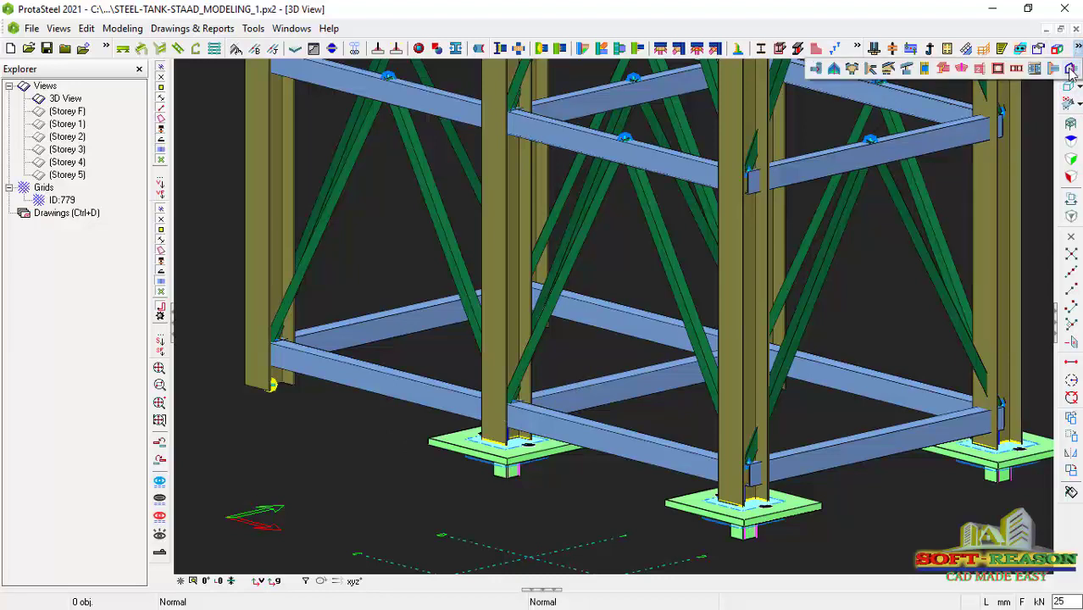
{"action": "left_click", "coordinate": [1037, 70]}
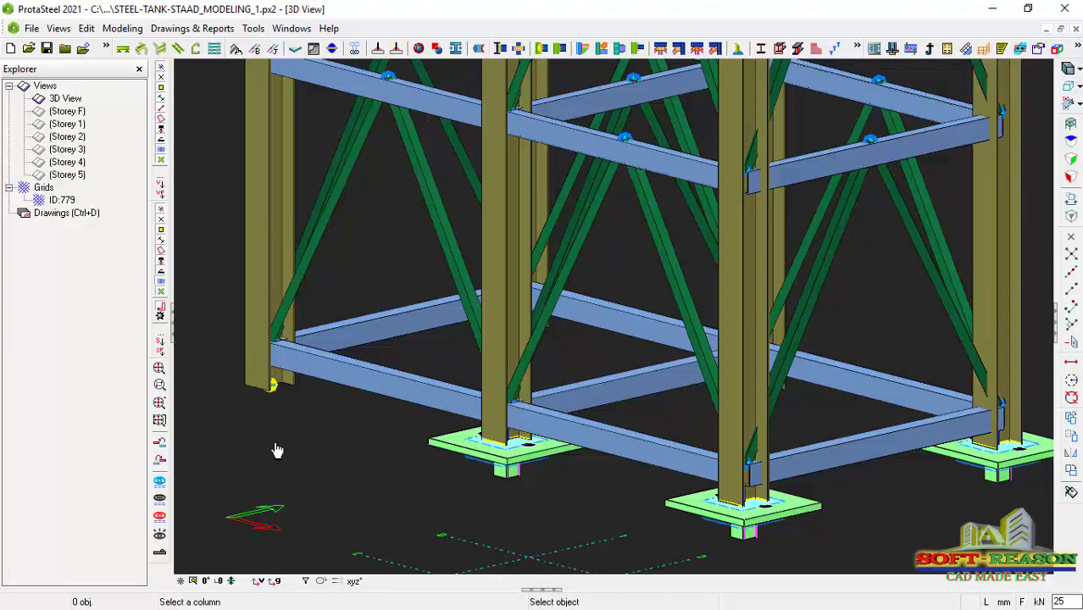
{"action": "left_click", "coordinate": [258, 383]}
{"action": "scroll", "coordinate": [263, 411], "scroll_direction": "up", "scroll_amount": 4}
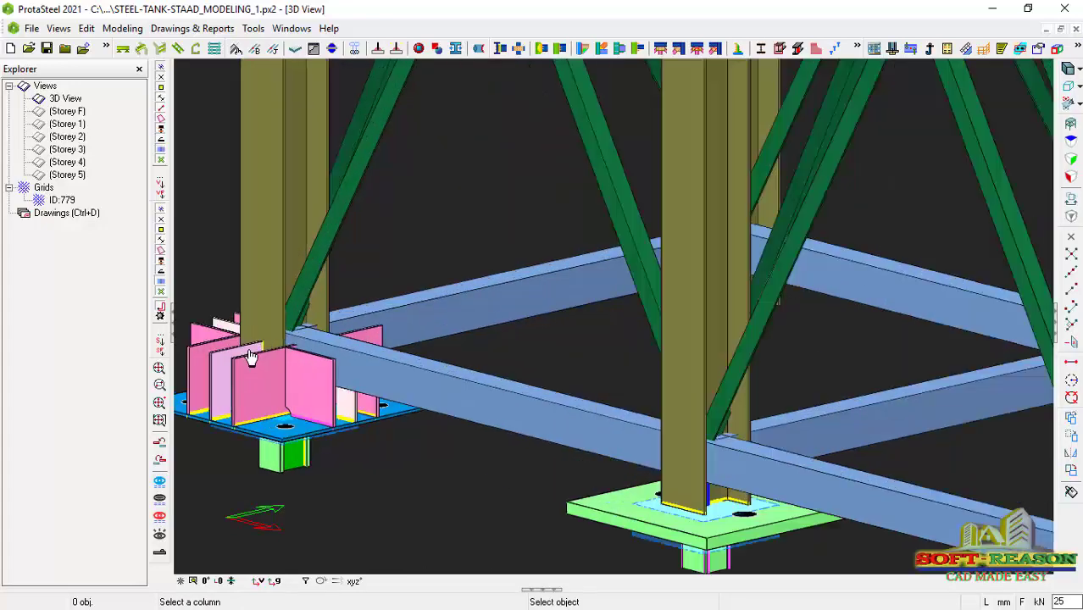
{"action": "scroll", "coordinate": [400, 396], "scroll_direction": "down", "scroll_amount": 2}
{"action": "scroll", "coordinate": [314, 382], "scroll_direction": "up", "scroll_amount": 3}
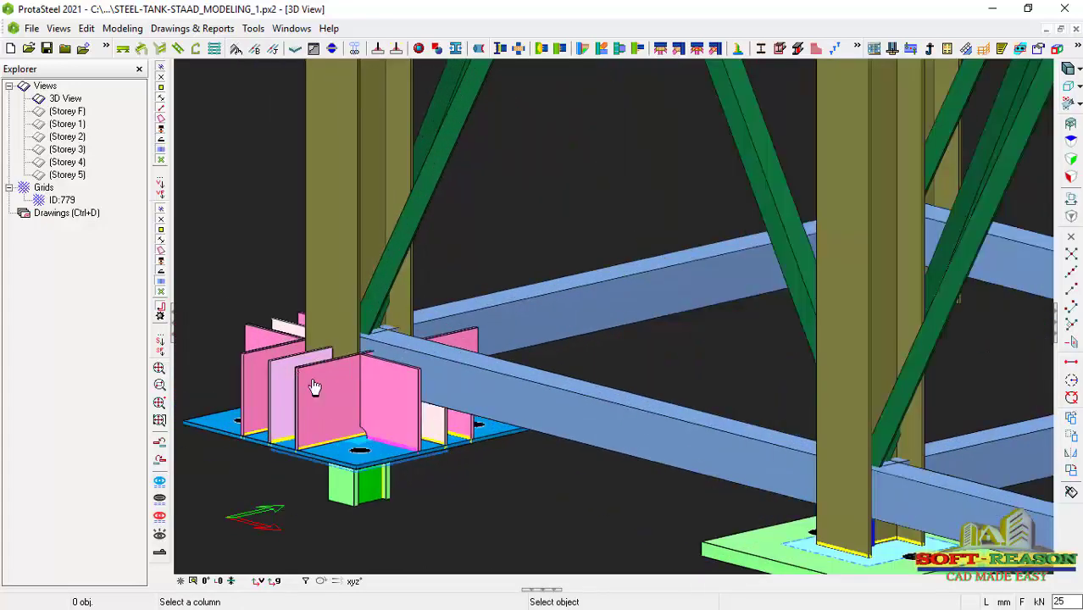
{"action": "scroll", "coordinate": [414, 434], "scroll_direction": "down", "scroll_amount": 2}
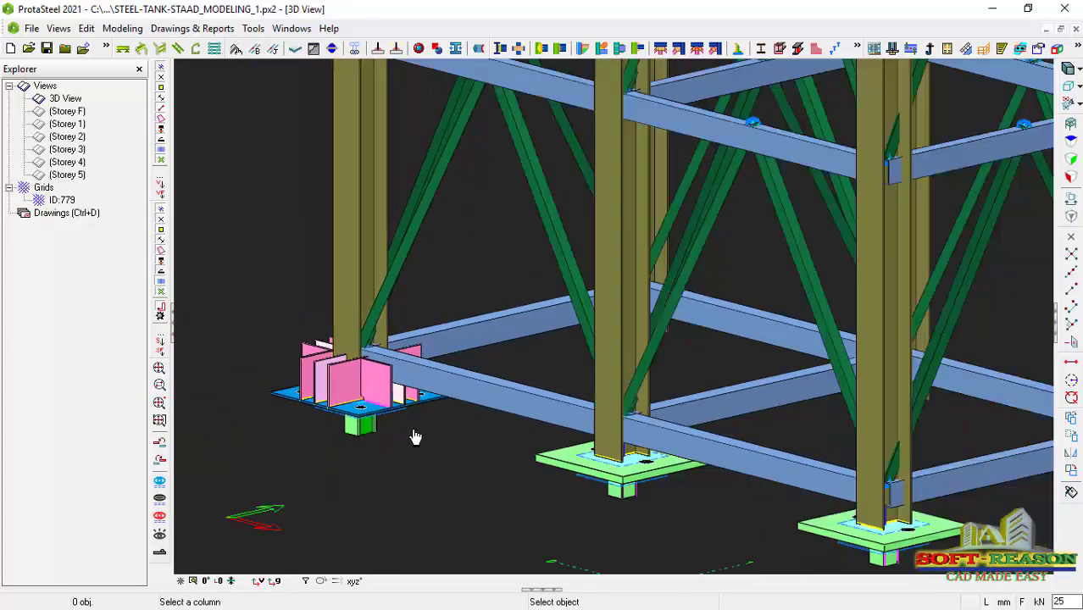
{"action": "key", "text": "Escape"}
- Select the stiffened connection's base plate and inspect where its stiffeners meet the bottom beam
{"action": "scroll", "coordinate": [413, 430], "scroll_direction": "up", "scroll_amount": 2}
{"action": "left_click", "coordinate": [400, 426]}
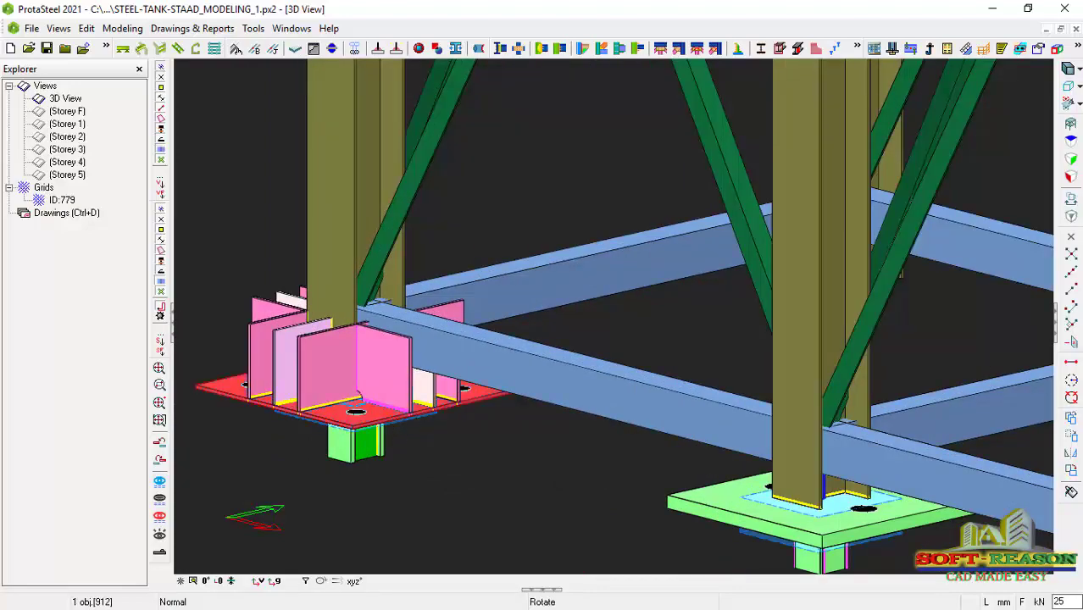
{"action": "mouse_move", "coordinate": [400, 426]}
{"action": "middle_mouse_down"}
{"action": "mouse_move", "coordinate": [360, 449]}
{"action": "mouse_move", "coordinate": [313, 407]}
{"action": "mouse_move", "coordinate": [407, 381]}
{"action": "mouse_move", "coordinate": [391, 433]}
{"action": "middle_mouse_up"}
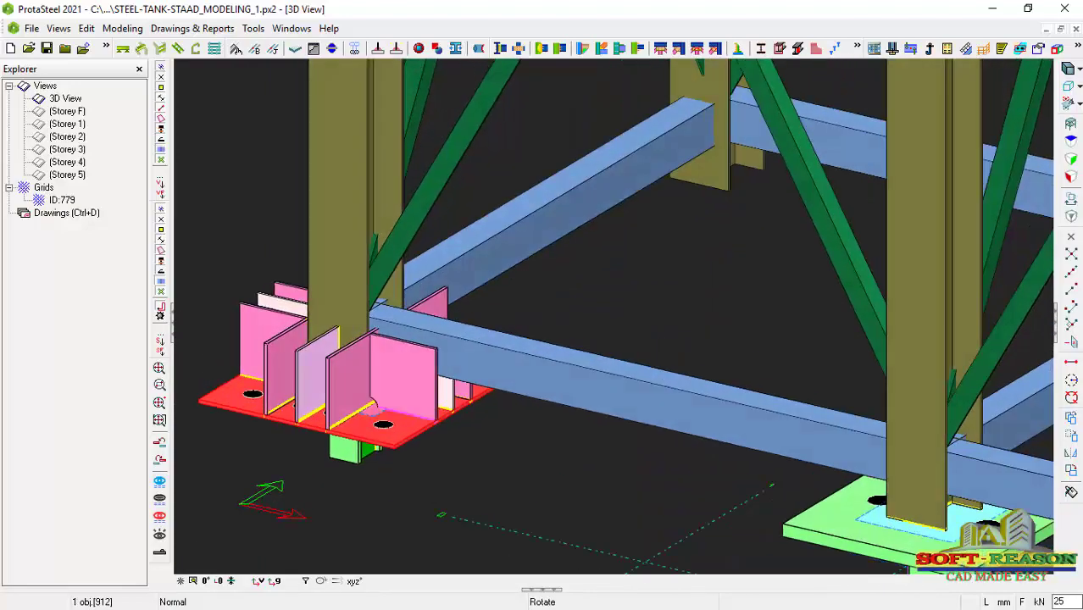
{"action": "middle_click_drag", "start_coordinate": [462, 394], "coordinate": [430, 411]}
{"action": "scroll", "coordinate": [431, 411], "scroll_direction": "up", "scroll_amount": 3}
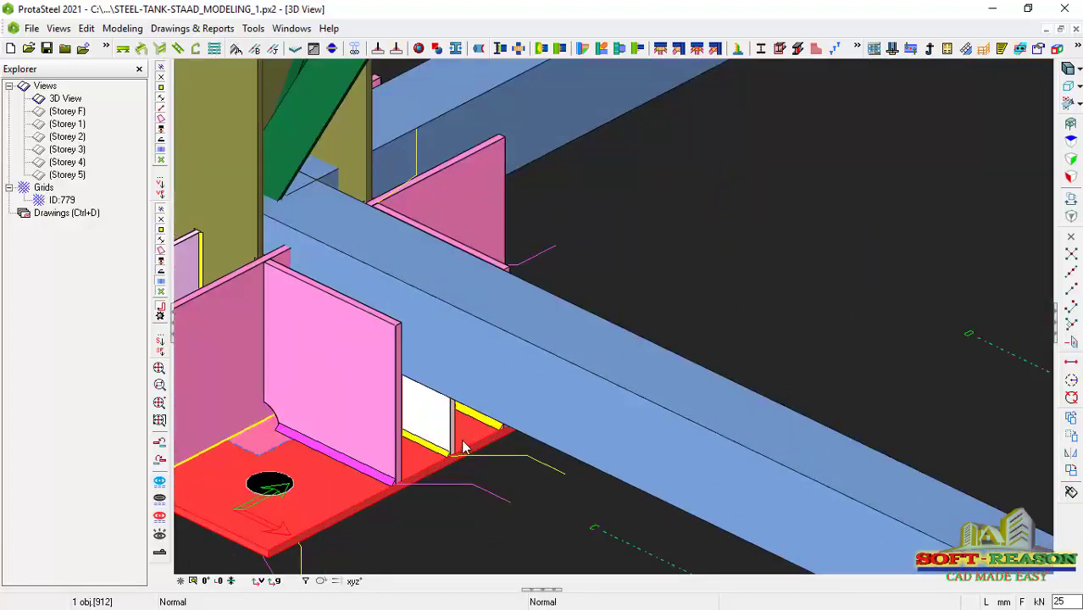
{"action": "scroll", "coordinate": [449, 424], "scroll_direction": "down", "scroll_amount": 2}
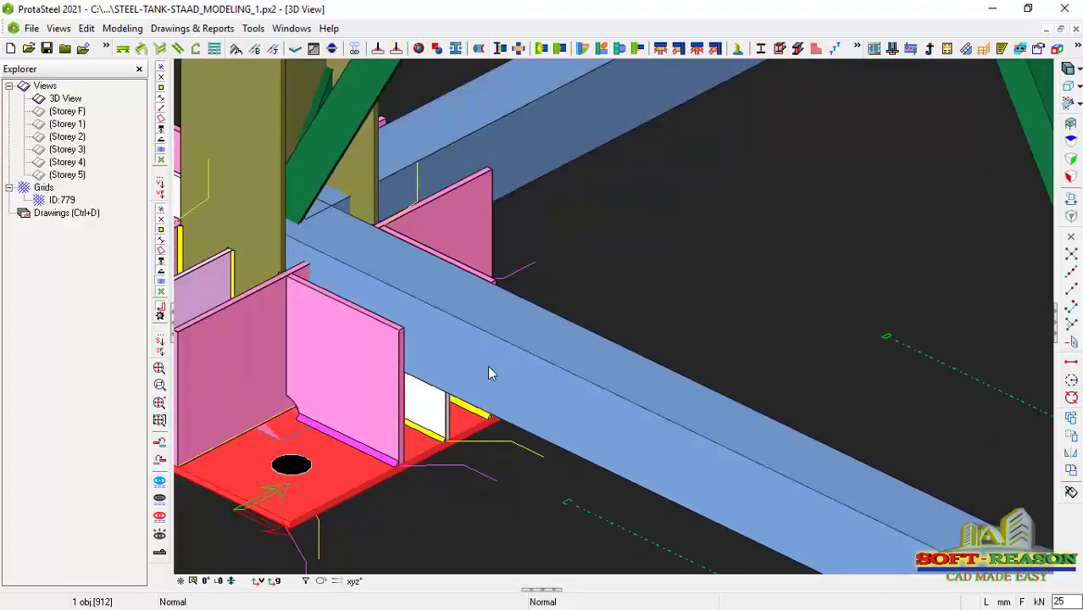
- Delete the small stiffener plate located beneath the bottom beam on the stiffened corner base plate
{"action": "left_click", "coordinate": [447, 427]}
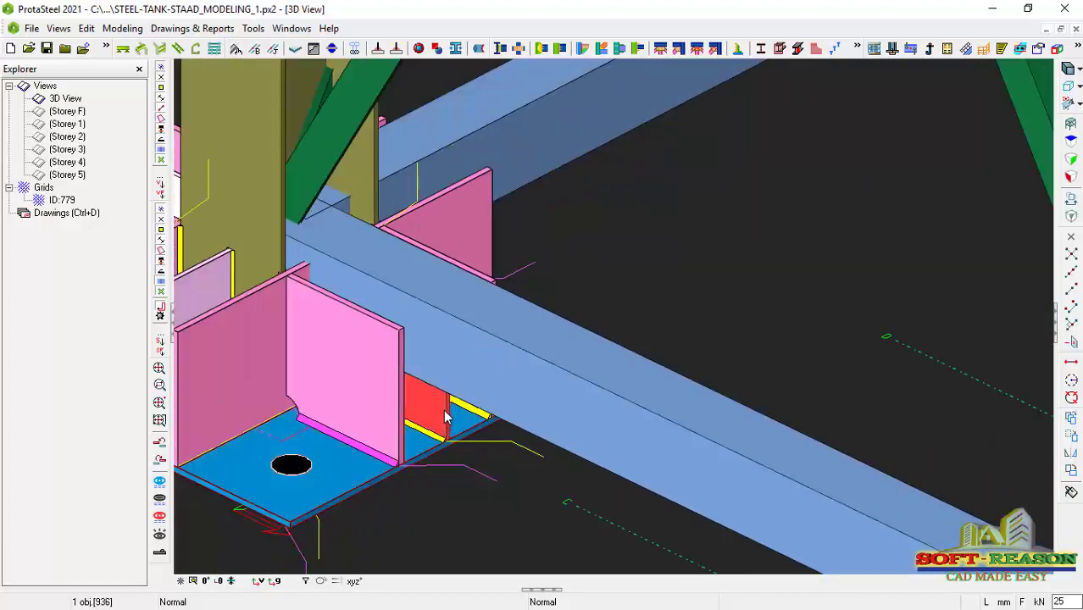
{"action": "right_click", "coordinate": [446, 417]}
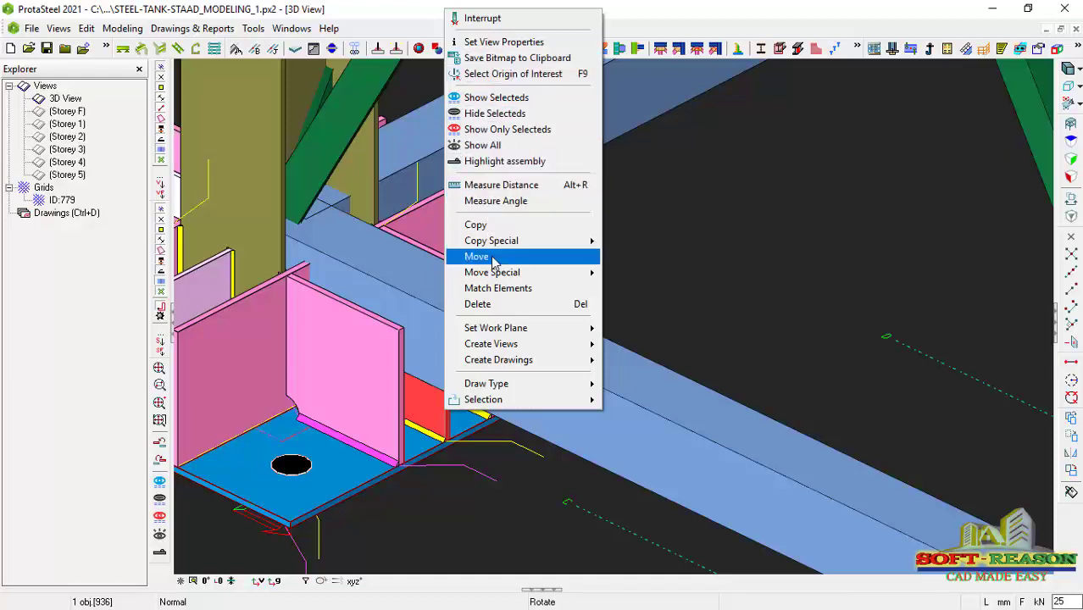
{"action": "left_click", "coordinate": [482, 303]}
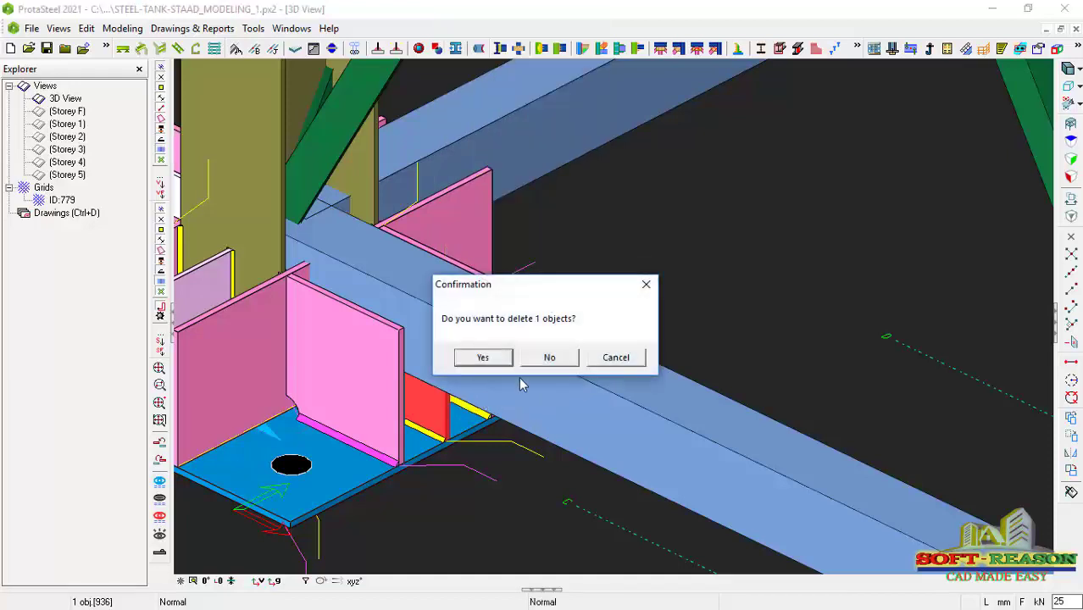
{"action": "key", "text": "Return"}
{"action": "scroll", "coordinate": [393, 309], "scroll_direction": "down", "scroll_amount": 3}
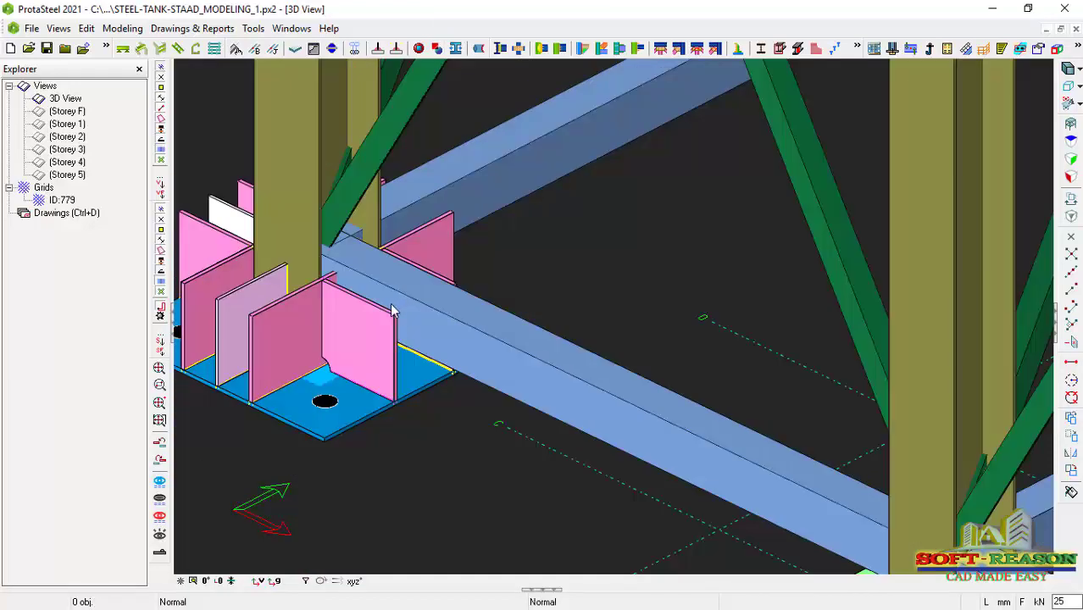
{"action": "scroll", "coordinate": [391, 306], "scroll_direction": "up", "scroll_amount": 2}
{"action": "left_click", "coordinate": [415, 421]}
- Try to add the plain base plate connection under the middle column of the rear long side
{"action": "middle_click_drag", "start_coordinate": [448, 405], "coordinate": [691, 364]}
{"action": "scroll", "coordinate": [460, 380], "scroll_direction": "down", "scroll_amount": 5}
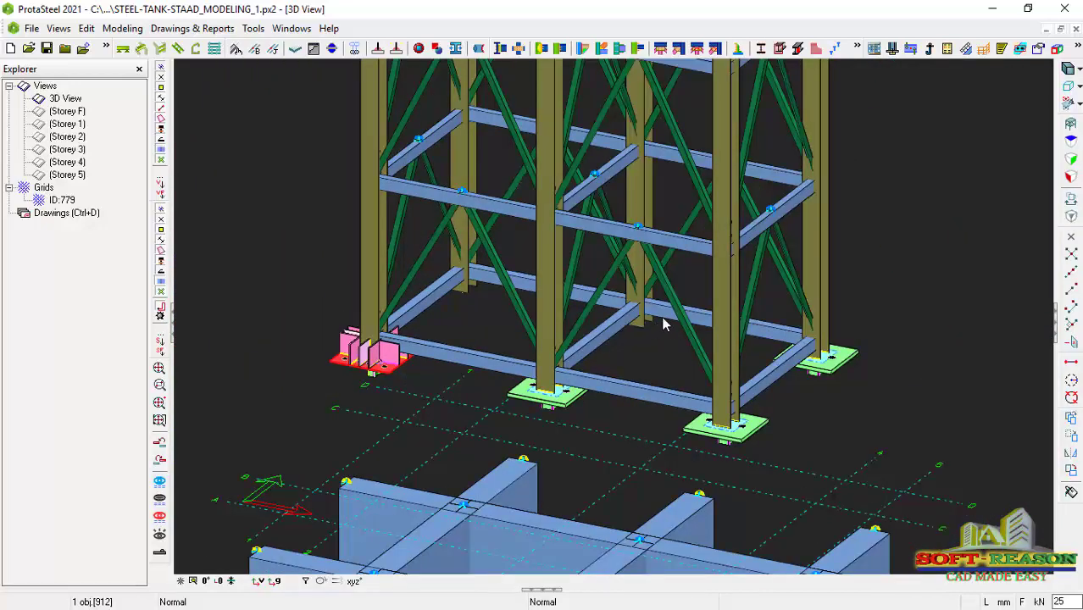
{"action": "scroll", "coordinate": [716, 242], "scroll_direction": "up", "scroll_amount": 4}
{"action": "scroll", "coordinate": [576, 347], "scroll_direction": "down", "scroll_amount": 3}
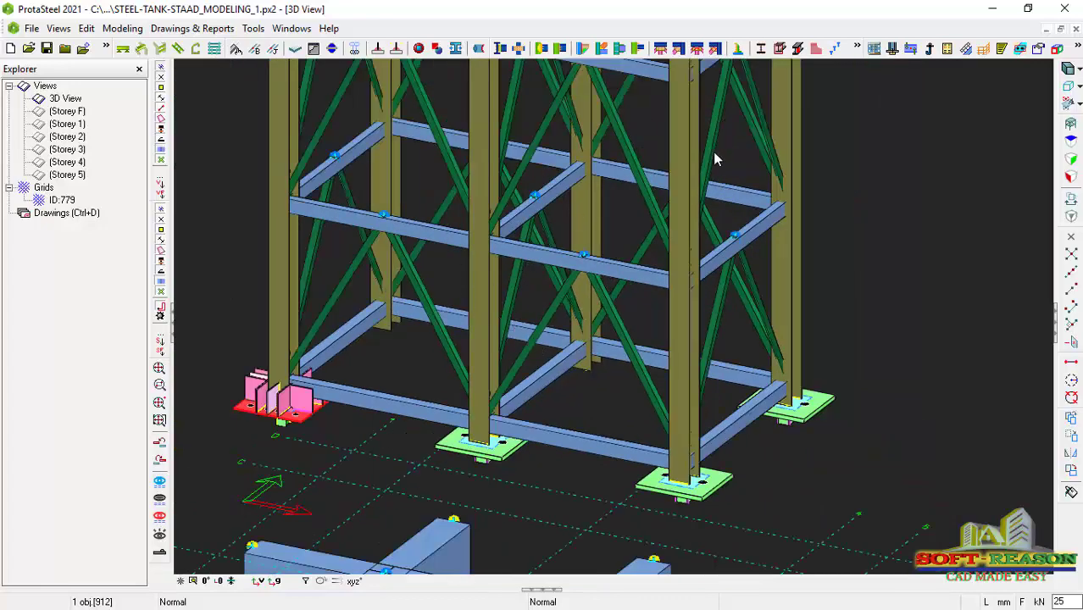
{"action": "left_click", "coordinate": [892, 49]}
{"action": "left_click", "coordinate": [587, 368]}
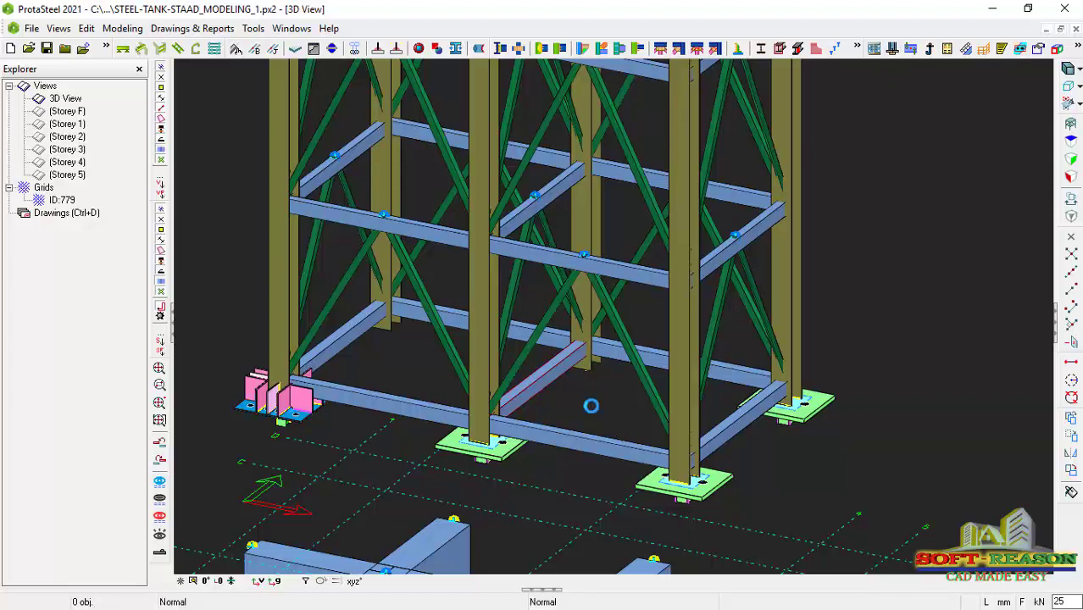
{"action": "left_click", "coordinate": [602, 358]}
{"action": "left_click", "coordinate": [891, 51]}
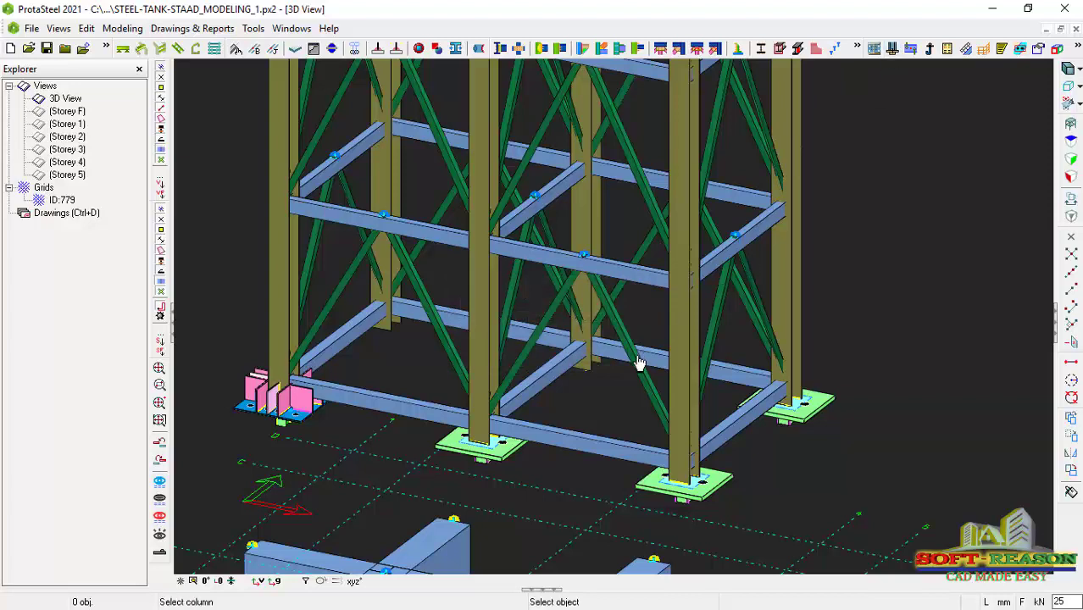
{"action": "left_click", "coordinate": [591, 377]}
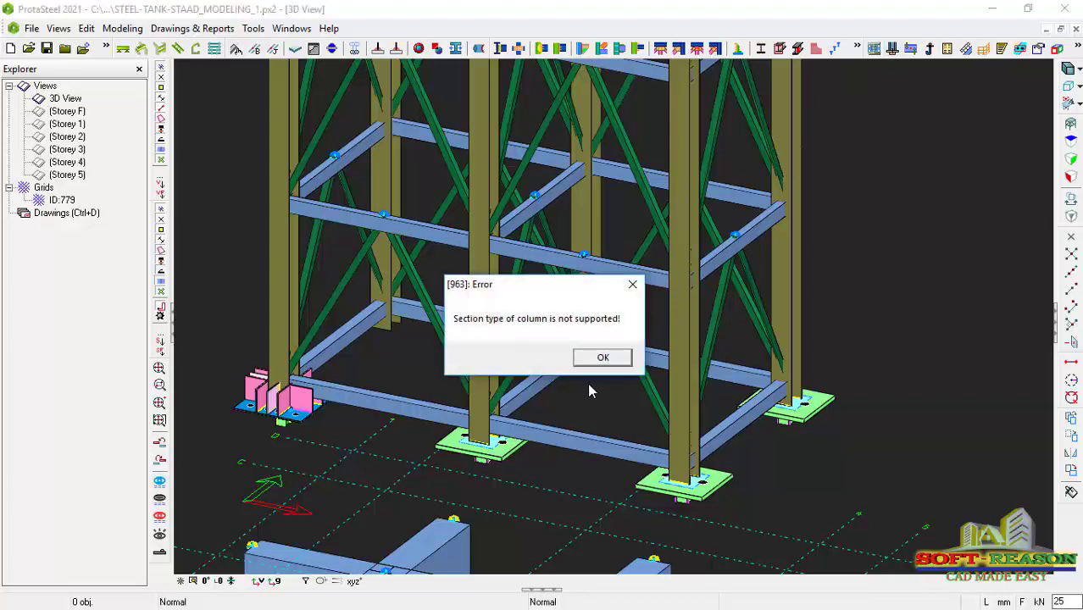
{"action": "left_click", "coordinate": [604, 356]}
{"action": "scroll", "coordinate": [577, 358], "scroll_direction": "up", "scroll_amount": 3}
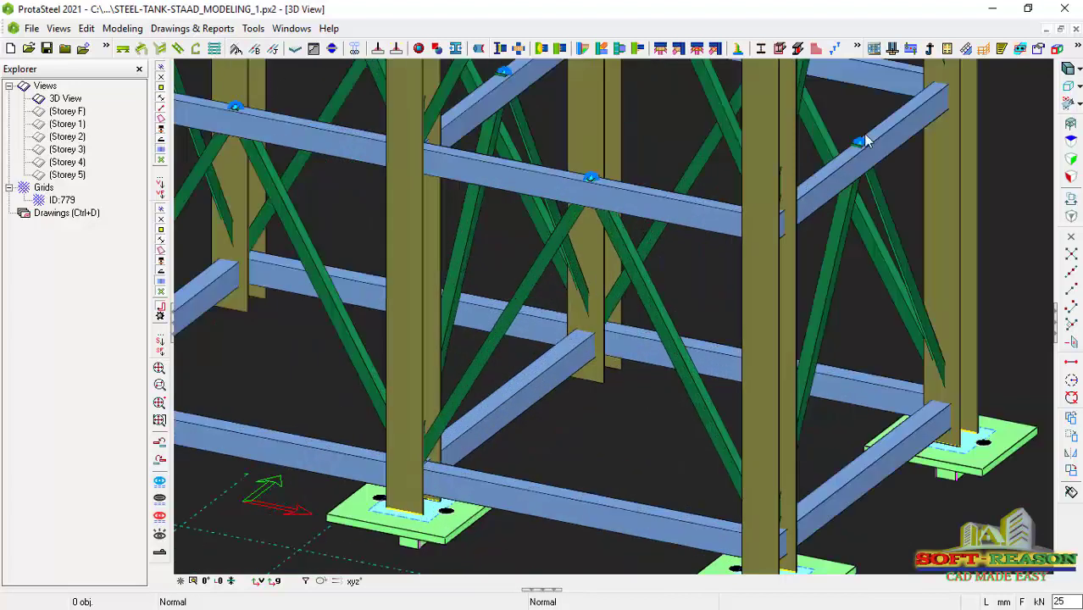
{"action": "left_click", "coordinate": [890, 49]}
{"action": "left_click", "coordinate": [605, 391]}
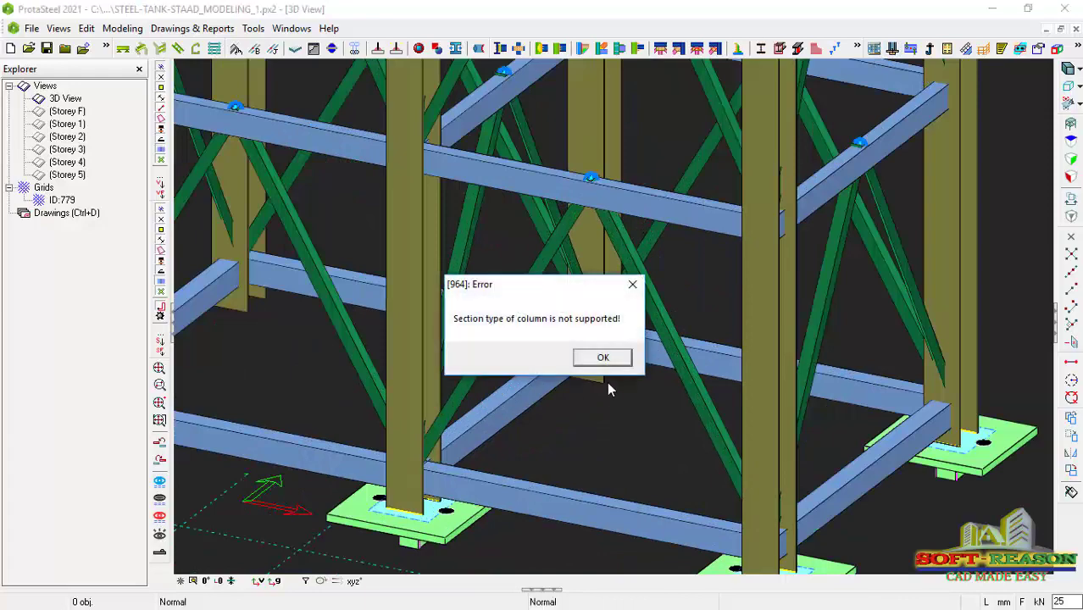
{"action": "left_click", "coordinate": [603, 357]}
- Try to add the plain base plate connection under the far corner column of the rear long side
{"action": "scroll", "coordinate": [620, 392], "scroll_direction": "down", "scroll_amount": 3}
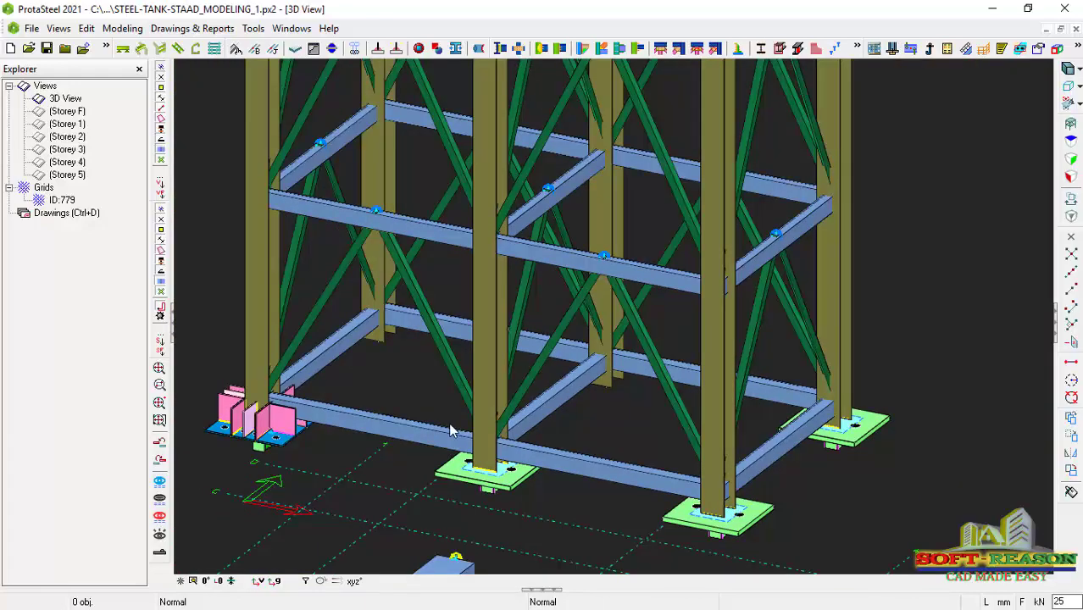
{"action": "left_click", "coordinate": [892, 49]}
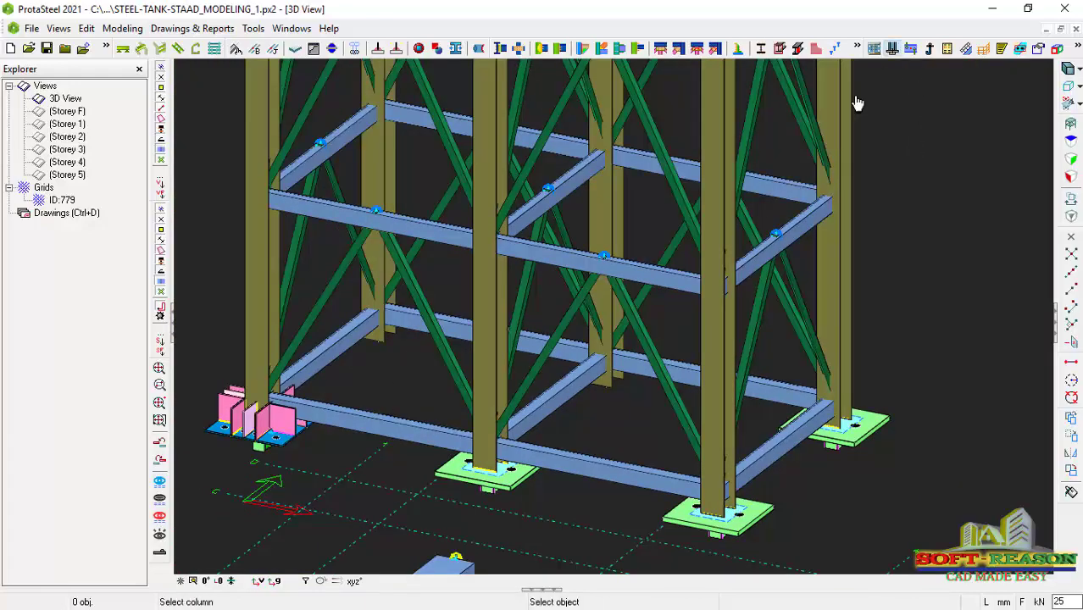
{"action": "left_click", "coordinate": [378, 345]}
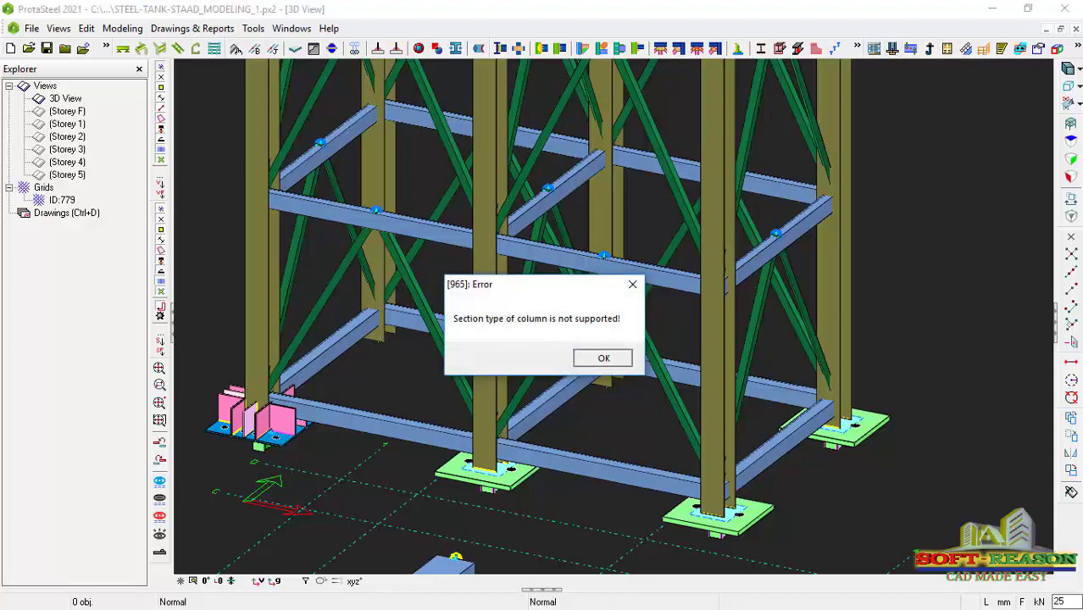
{"action": "left_click", "coordinate": [599, 356]}
{"action": "left_click", "coordinate": [892, 53]}
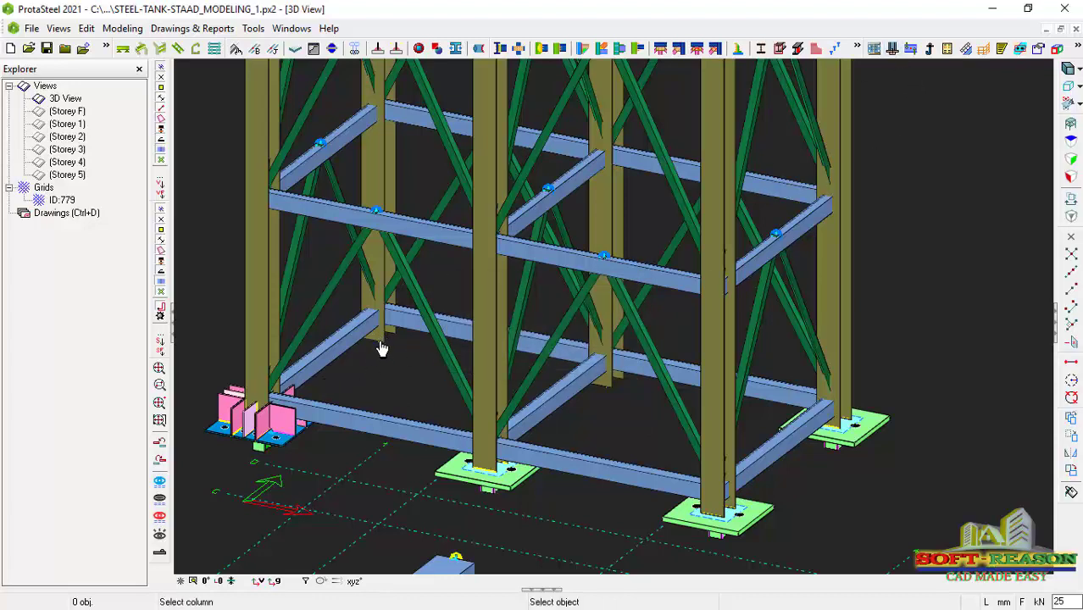
{"action": "left_click", "coordinate": [383, 347]}
{"action": "left_click", "coordinate": [593, 357]}
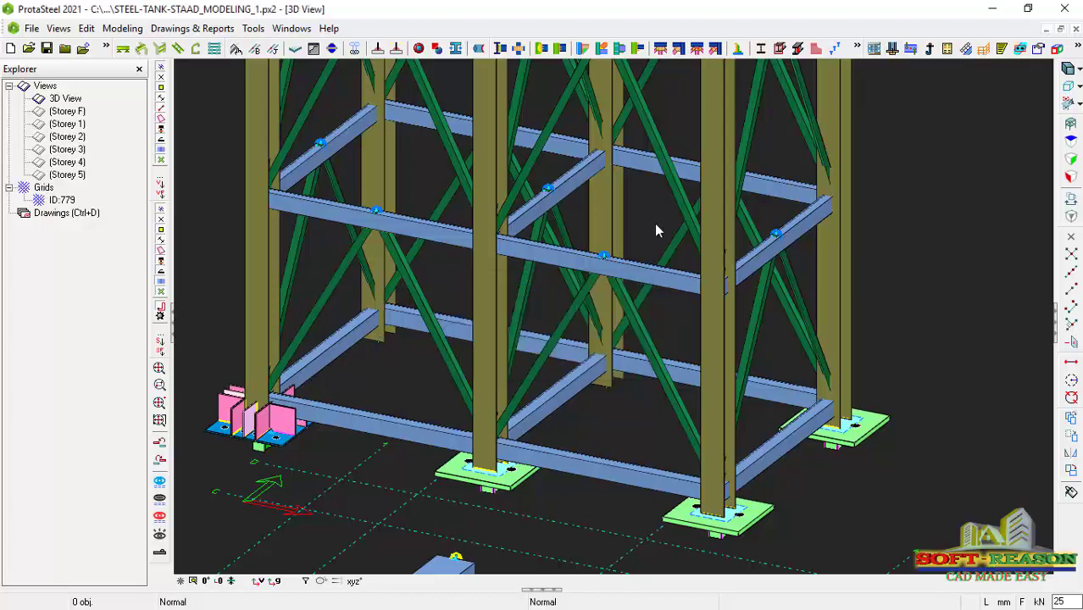
- Add a stiffened base plate connection under the middle column of the rear long side
{"action": "left_click", "coordinate": [875, 51]}
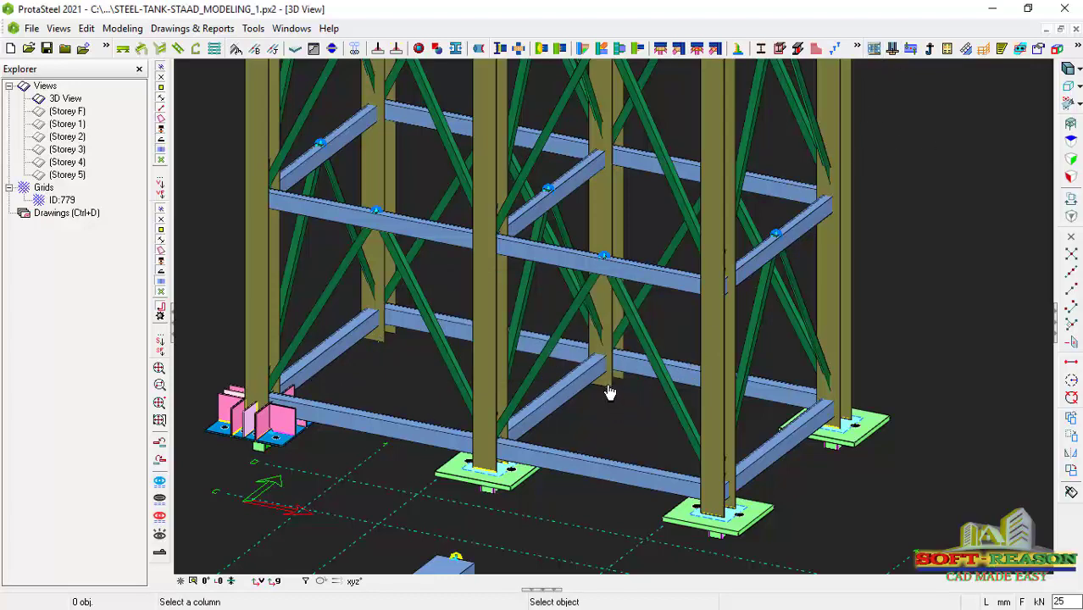
{"action": "scroll", "coordinate": [614, 391], "scroll_direction": "up", "scroll_amount": 5}
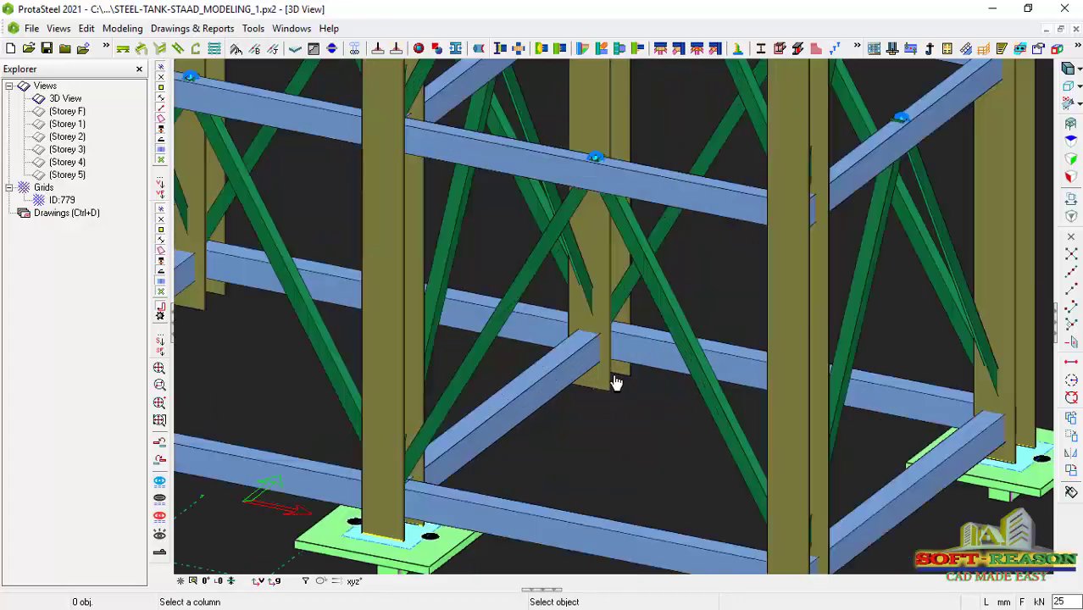
{"action": "left_click", "coordinate": [633, 373]}
{"action": "scroll", "coordinate": [631, 416], "scroll_direction": "down", "scroll_amount": 6}
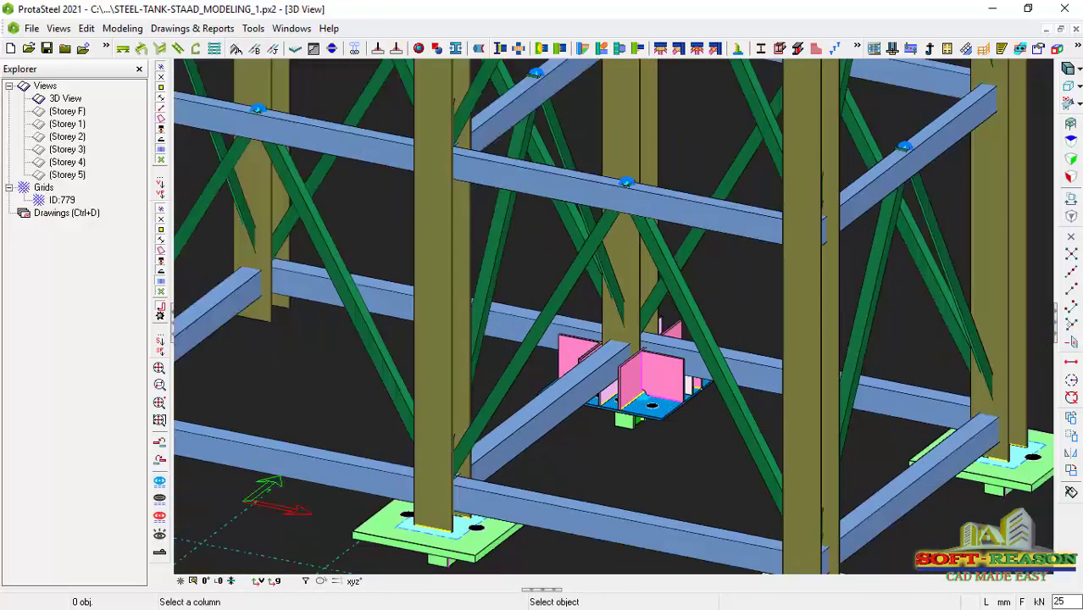
{"action": "scroll", "coordinate": [665, 411], "scroll_direction": "up", "scroll_amount": 3}
{"action": "scroll", "coordinate": [669, 408], "scroll_direction": "down", "scroll_amount": 2}
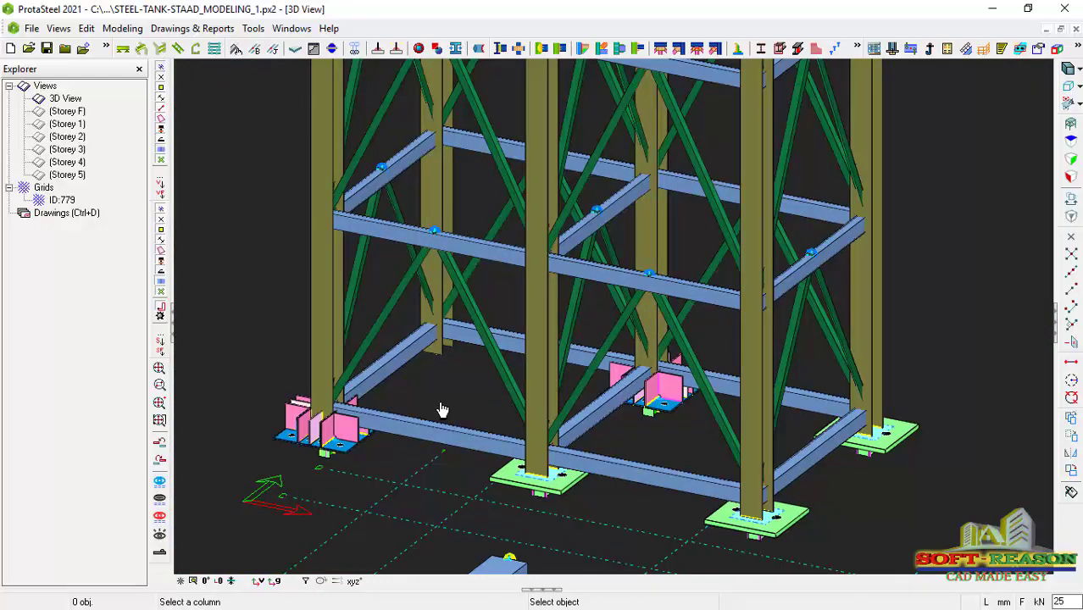
- Add the same stiffened base plate connection under the rear long side's remaining corner column, and leave the macro
{"action": "scroll", "coordinate": [444, 357], "scroll_direction": "up", "scroll_amount": 3}
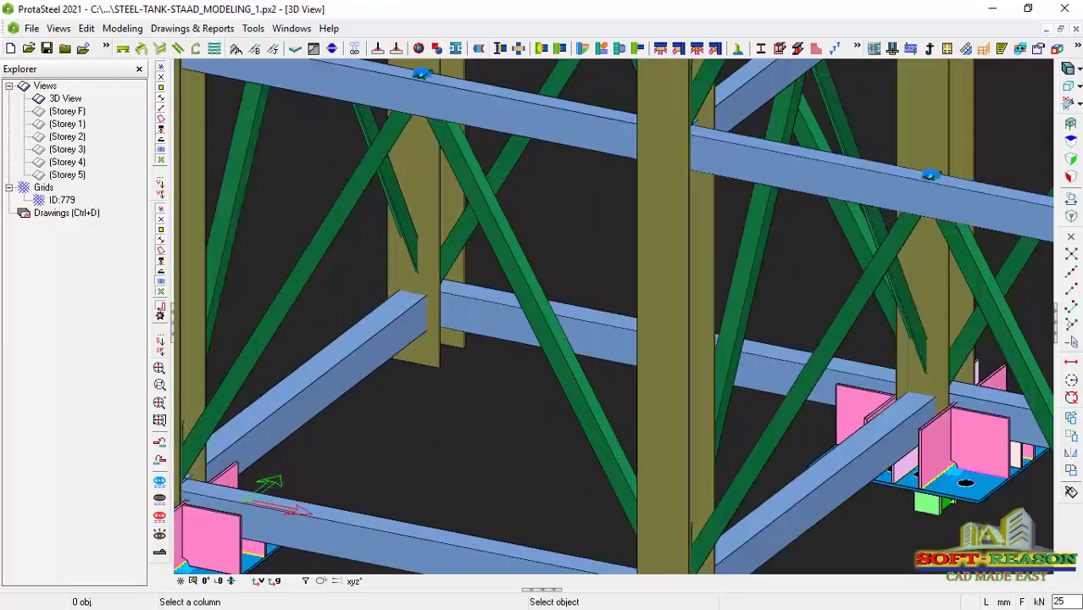
{"action": "scroll", "coordinate": [471, 370], "scroll_direction": "down", "scroll_amount": 3}
{"action": "scroll", "coordinate": [505, 467], "scroll_direction": "down", "scroll_amount": 3}
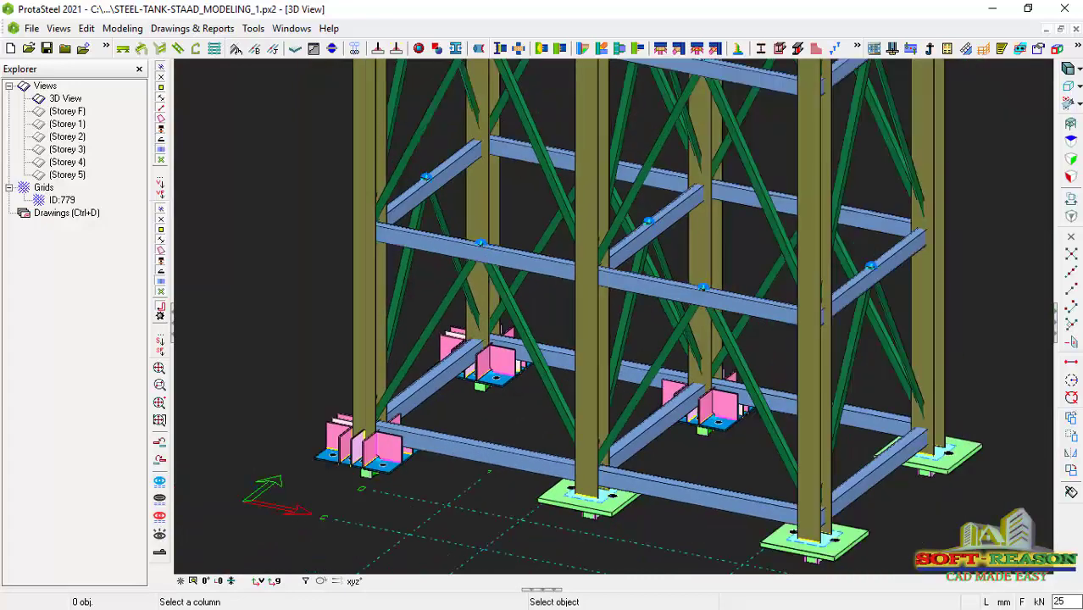
{"action": "scroll", "coordinate": [506, 466], "scroll_direction": "up", "scroll_amount": 2}
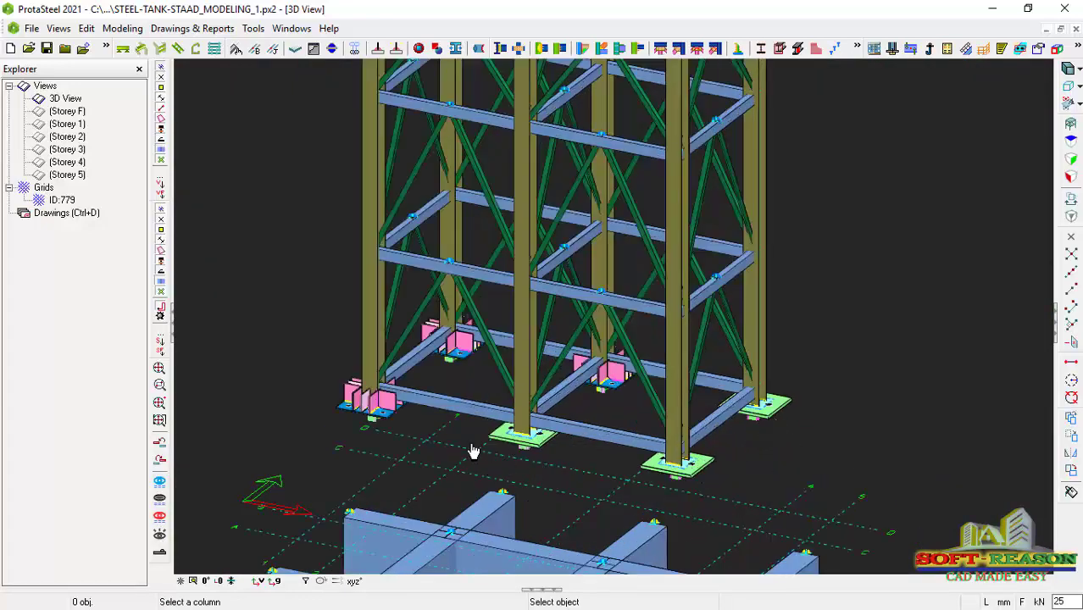
{"action": "key", "text": "Escape"}
- Add hooked anchor bolts in the holes of the plain base plate under the nearest corner column
{"action": "scroll", "coordinate": [771, 440], "scroll_direction": "up", "scroll_amount": 2}
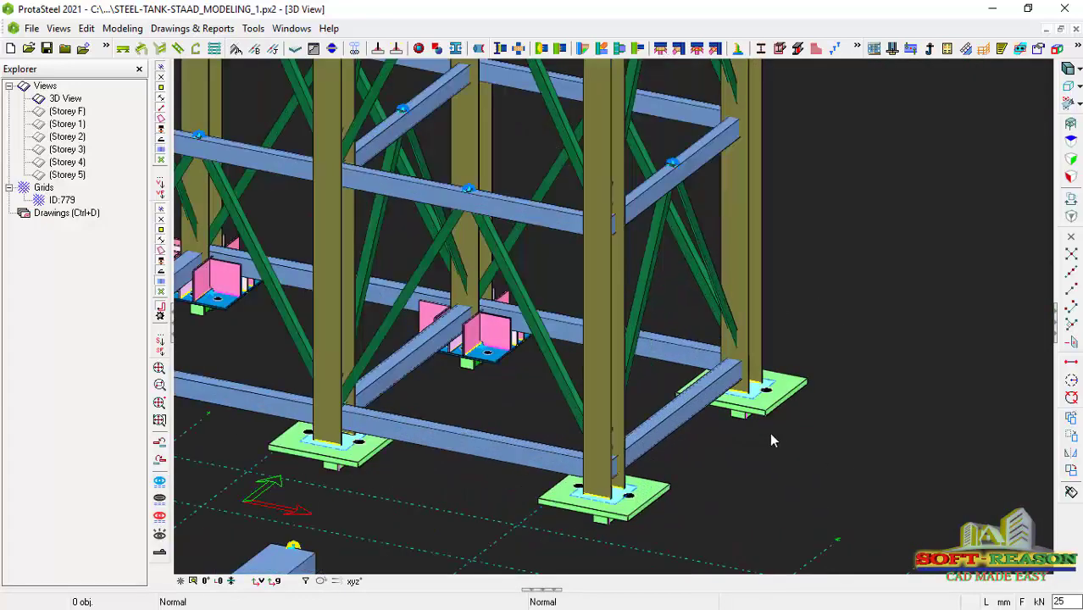
{"action": "scroll", "coordinate": [660, 459], "scroll_direction": "down", "scroll_amount": 5}
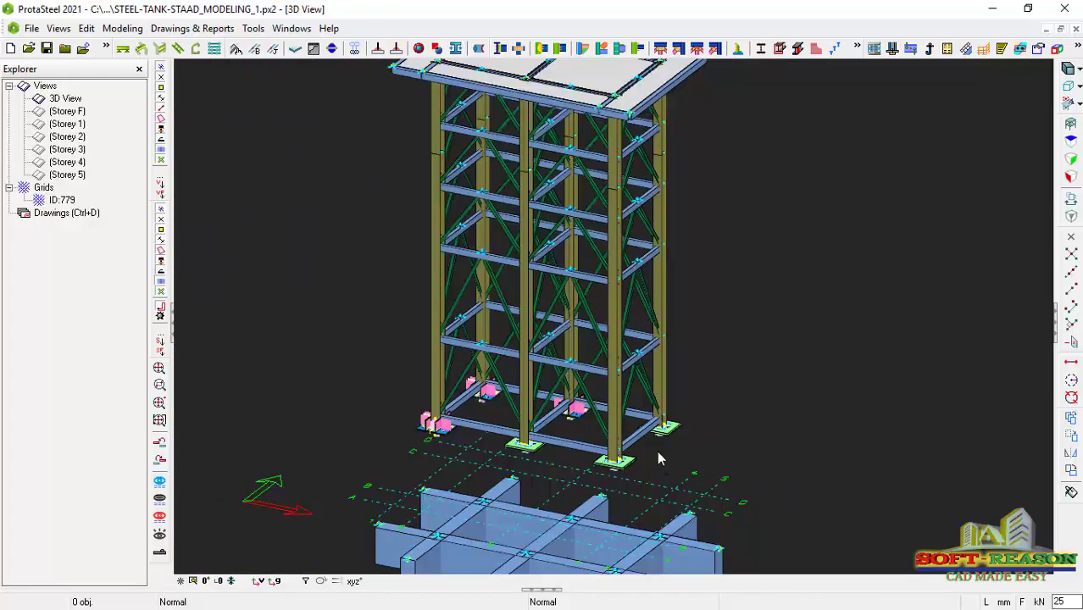
{"action": "scroll", "coordinate": [657, 453], "scroll_direction": "up", "scroll_amount": 5}
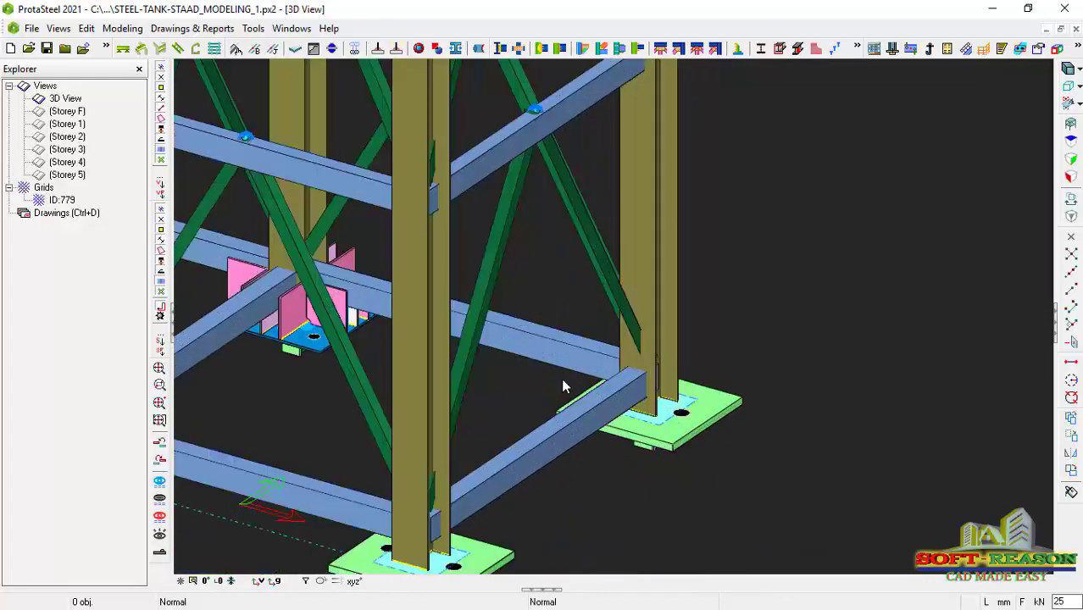
{"action": "scroll", "coordinate": [487, 470], "scroll_direction": "up", "scroll_amount": 3}
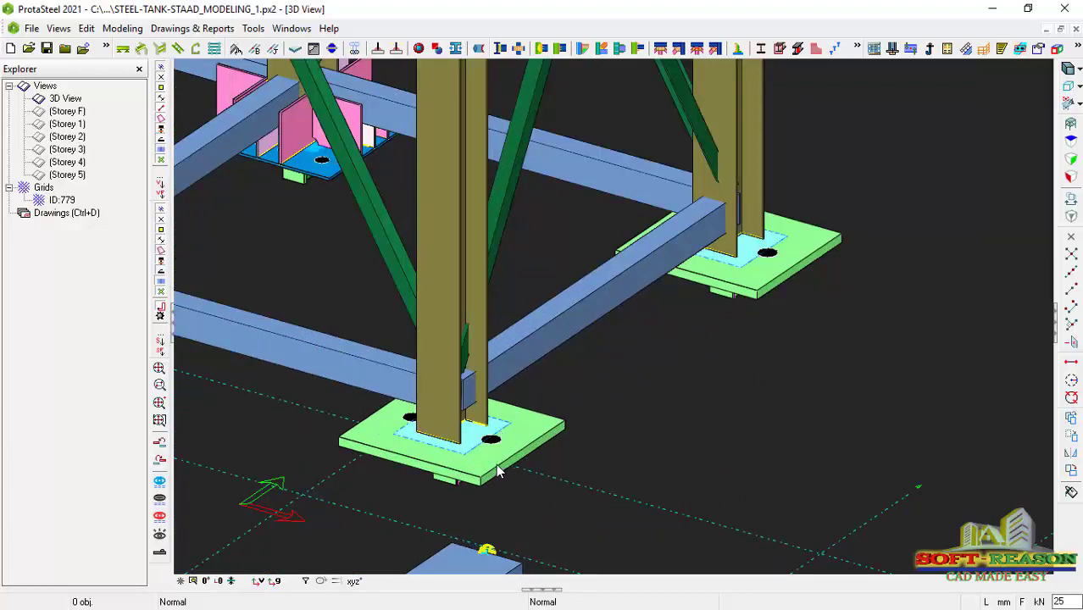
{"action": "left_click", "coordinate": [930, 51]}
{"action": "scroll", "coordinate": [556, 443], "scroll_direction": "up", "scroll_amount": 3}
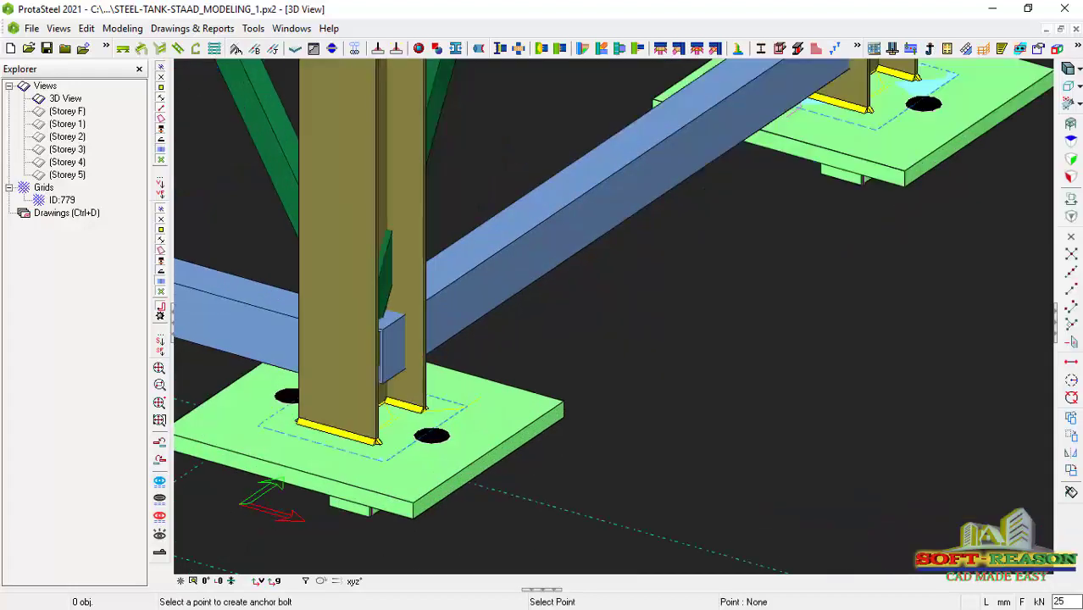
{"action": "right_click", "coordinate": [631, 343]}
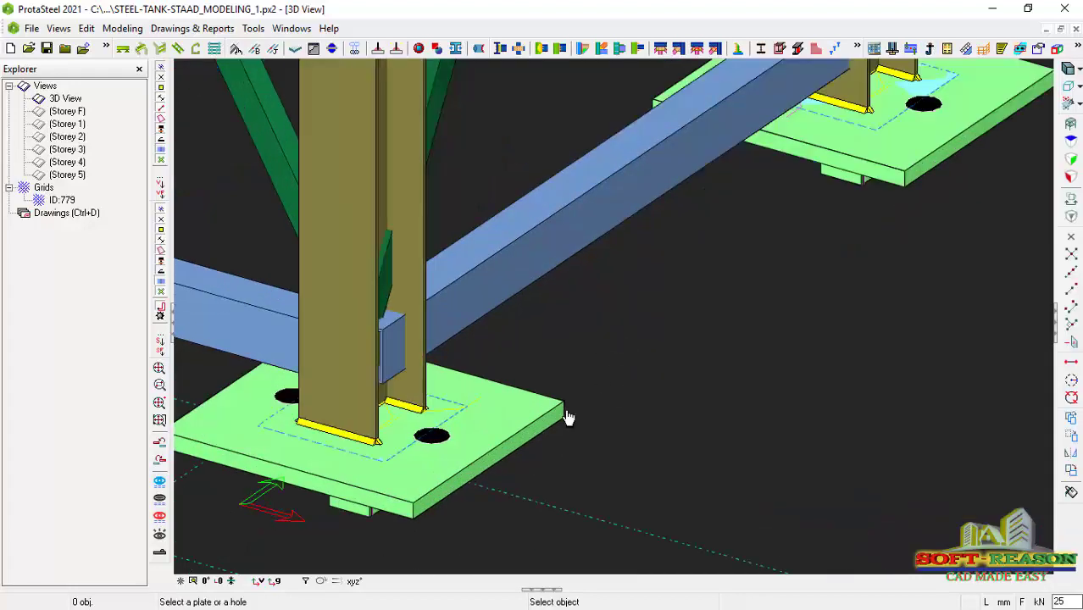
{"action": "left_click", "coordinate": [504, 442]}
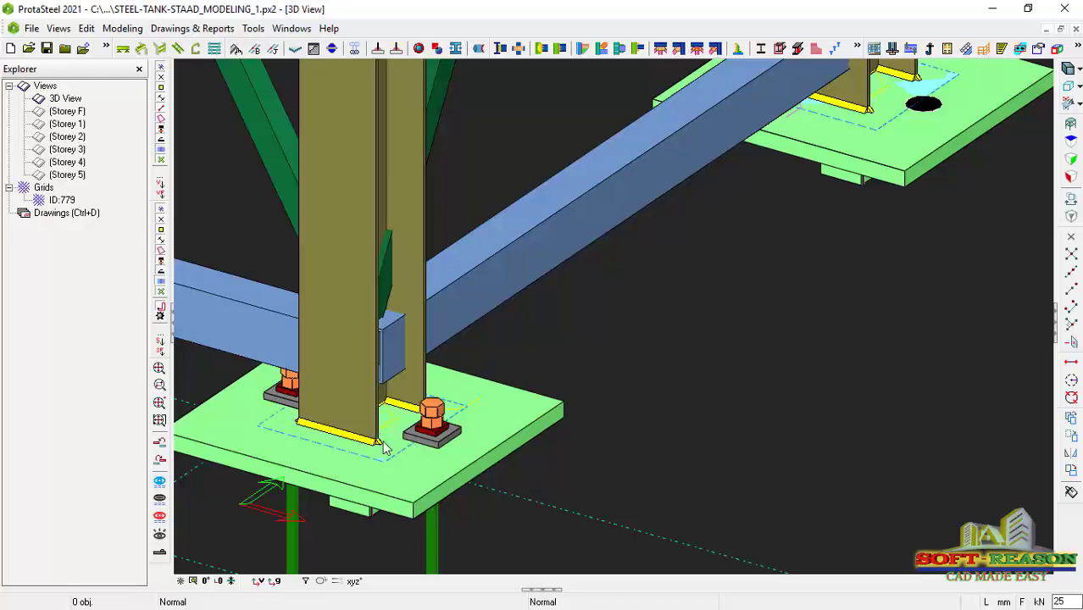
{"action": "scroll", "coordinate": [471, 348], "scroll_direction": "down", "scroll_amount": 2}
{"action": "scroll", "coordinate": [438, 518], "scroll_direction": "up", "scroll_amount": 2}
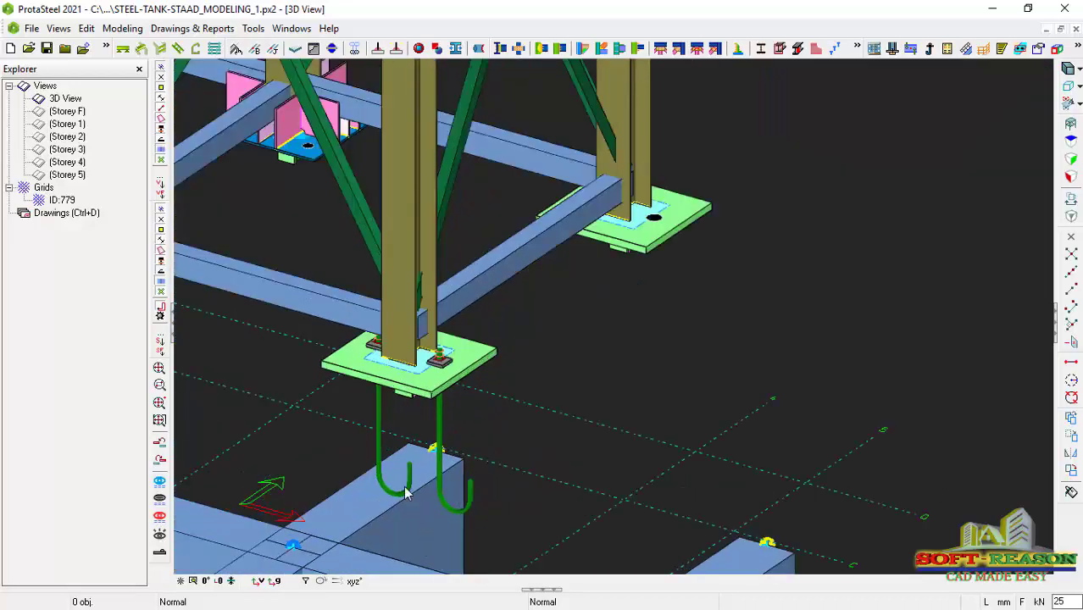
- Add hooked anchor bolts to the plain base plate under the rear corner column of the short end
{"action": "scroll", "coordinate": [427, 509], "scroll_direction": "down", "scroll_amount": 3}
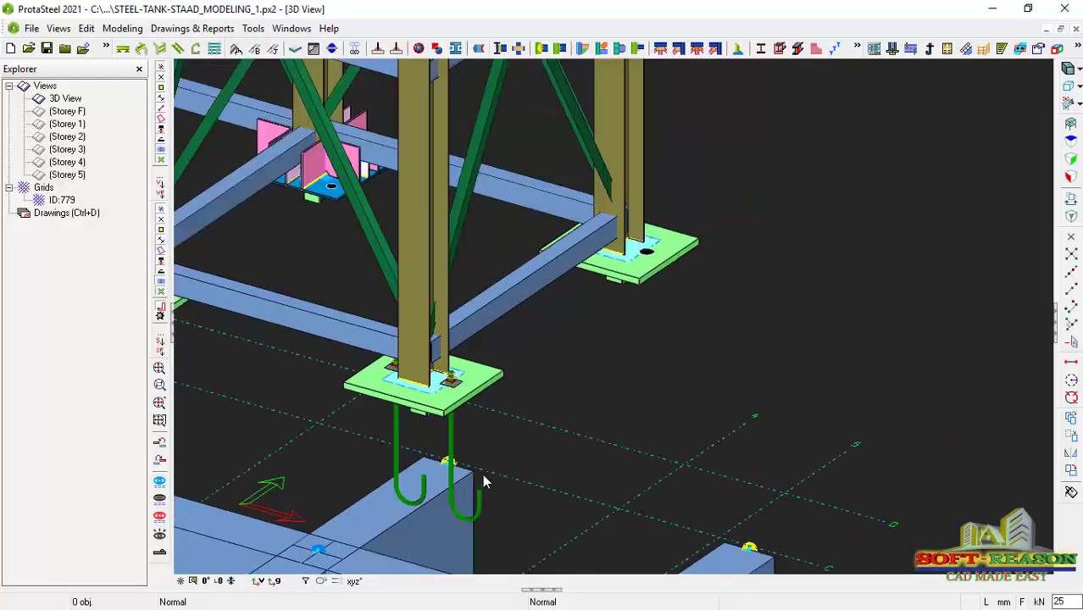
{"action": "left_click", "coordinate": [929, 52]}
{"action": "scroll", "coordinate": [610, 341], "scroll_direction": "up", "scroll_amount": 2}
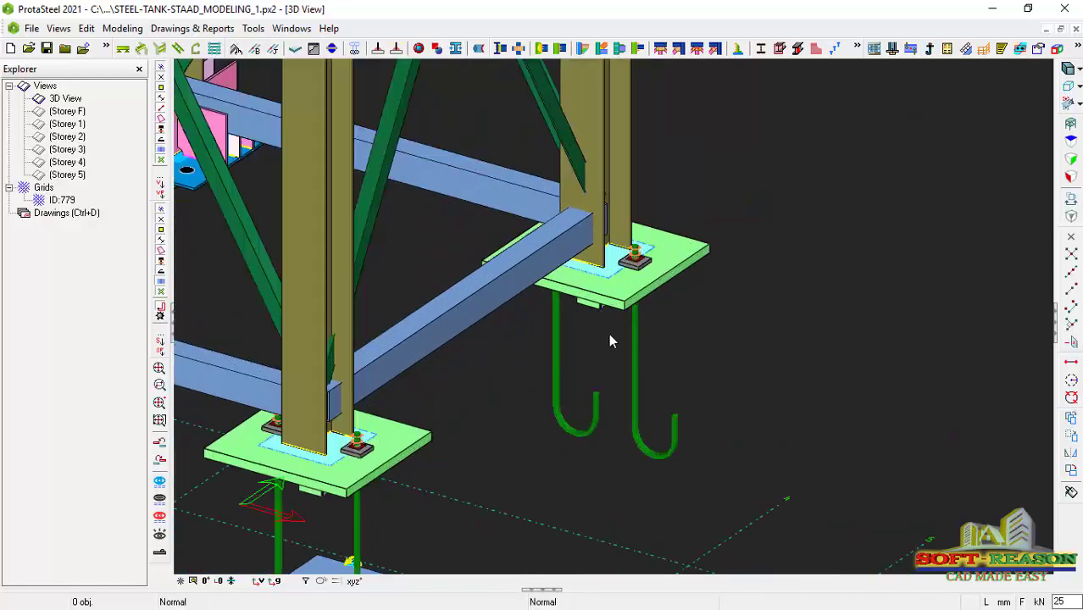
- Add hooked anchor bolts to the plain base plate under the middle column of the front long side
{"action": "scroll", "coordinate": [610, 336], "scroll_direction": "down", "scroll_amount": 2}
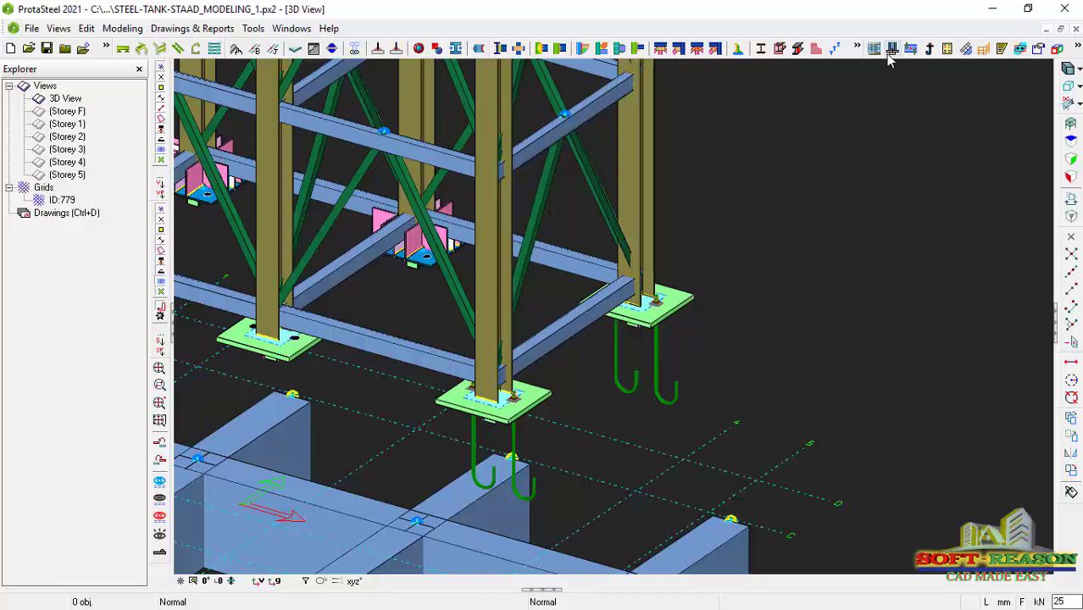
{"action": "left_click", "coordinate": [925, 53]}
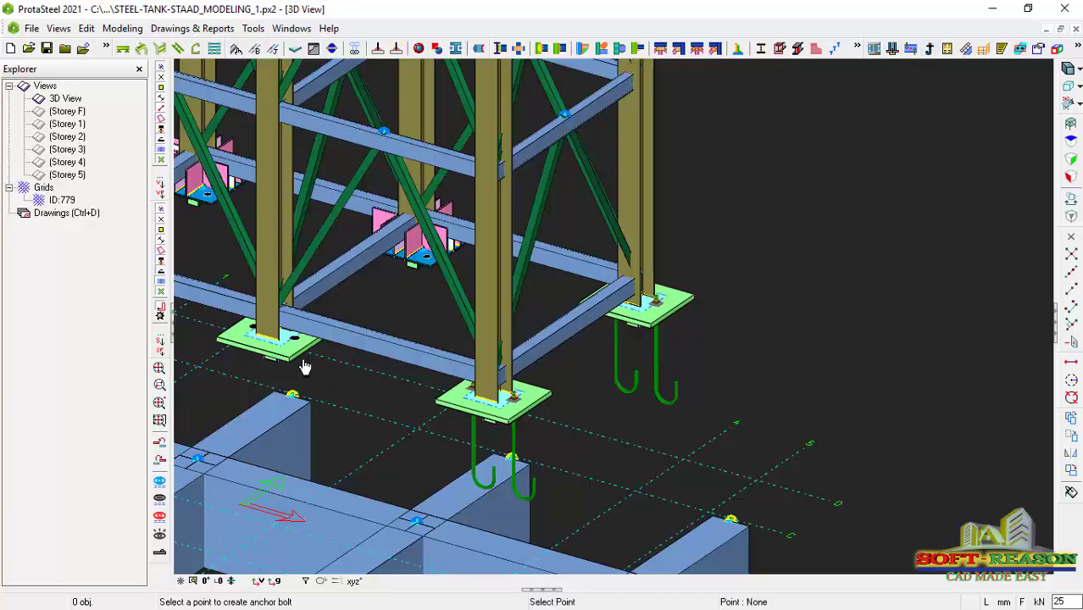
{"action": "left_click", "coordinate": [298, 359]}
{"action": "left_click", "coordinate": [298, 360]}
{"action": "scroll", "coordinate": [600, 365], "scroll_direction": "down", "scroll_amount": 3}
{"action": "scroll", "coordinate": [389, 321], "scroll_direction": "up", "scroll_amount": 5}
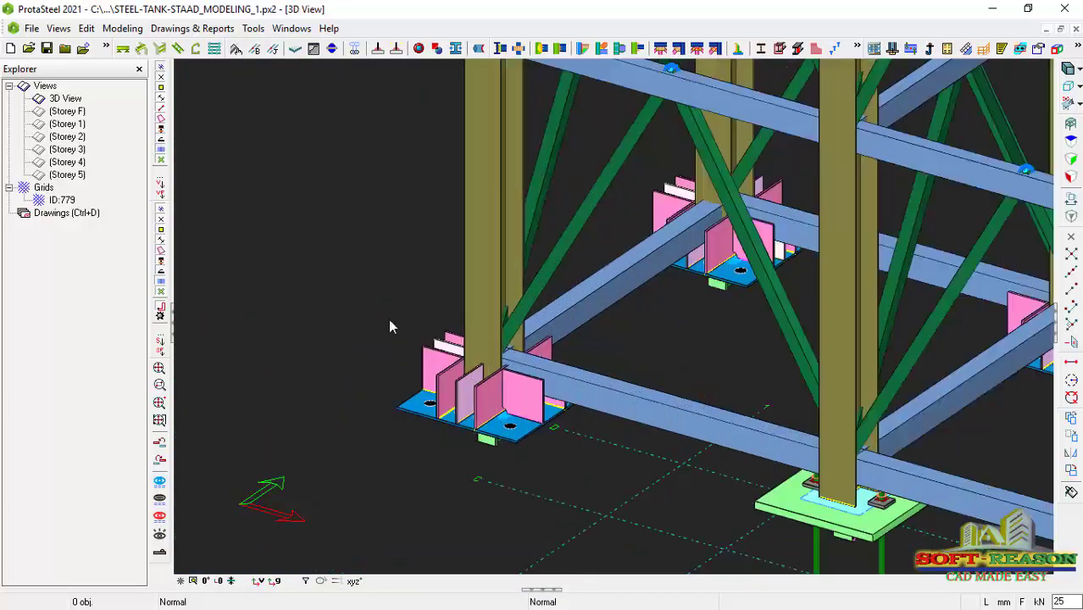
- Add hooked anchor bolts in the holes of the stiffened base plate under the front long side's corner column
{"action": "right_click", "coordinate": [733, 161]}
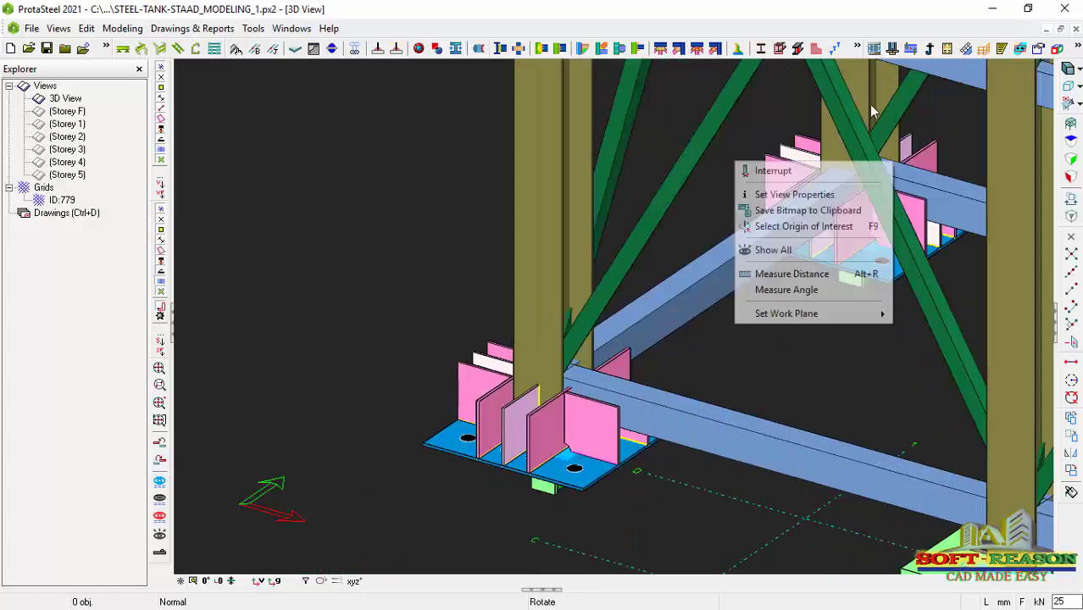
{"action": "left_click", "coordinate": [929, 50]}
{"action": "left_click", "coordinate": [578, 497]}
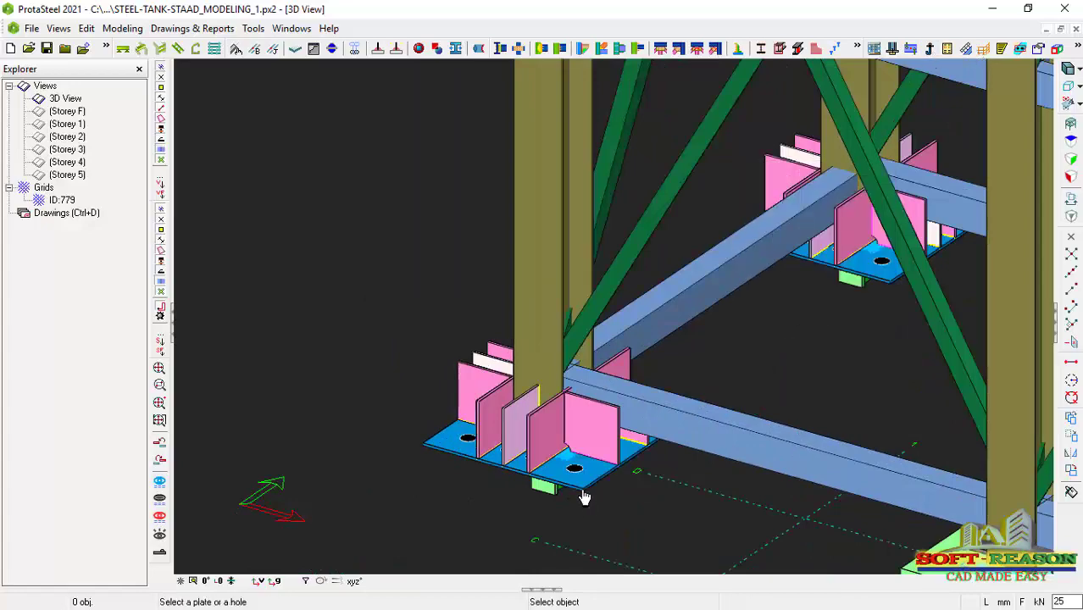
{"action": "left_click", "coordinate": [578, 497]}
{"action": "scroll", "coordinate": [496, 436], "scroll_direction": "down", "scroll_amount": 3}
{"action": "scroll", "coordinate": [495, 436], "scroll_direction": "up", "scroll_amount": 4}
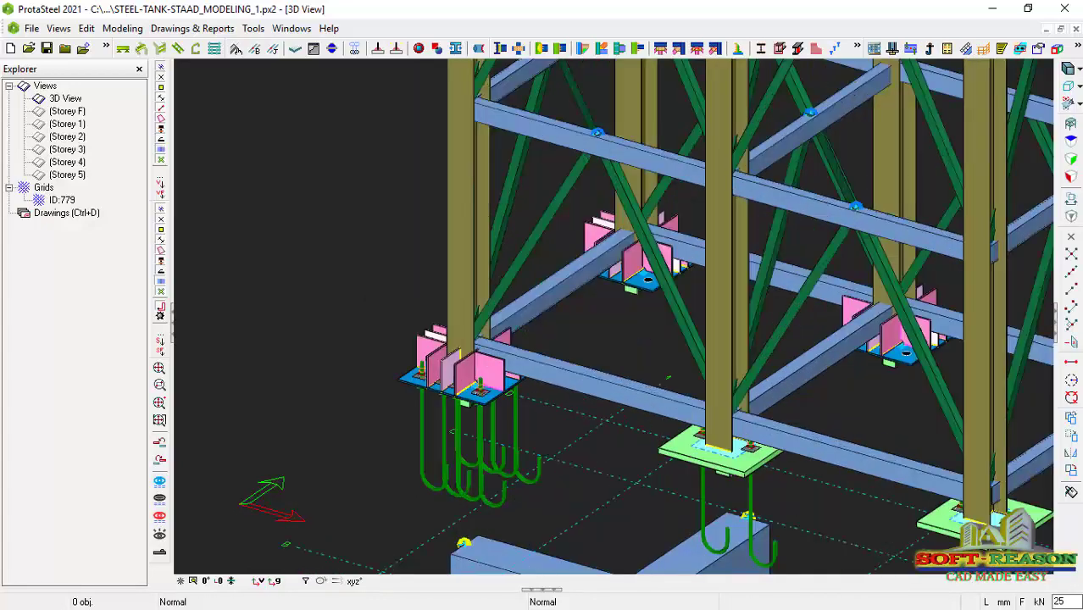
{"action": "scroll", "coordinate": [507, 376], "scroll_direction": "up", "scroll_amount": 1}
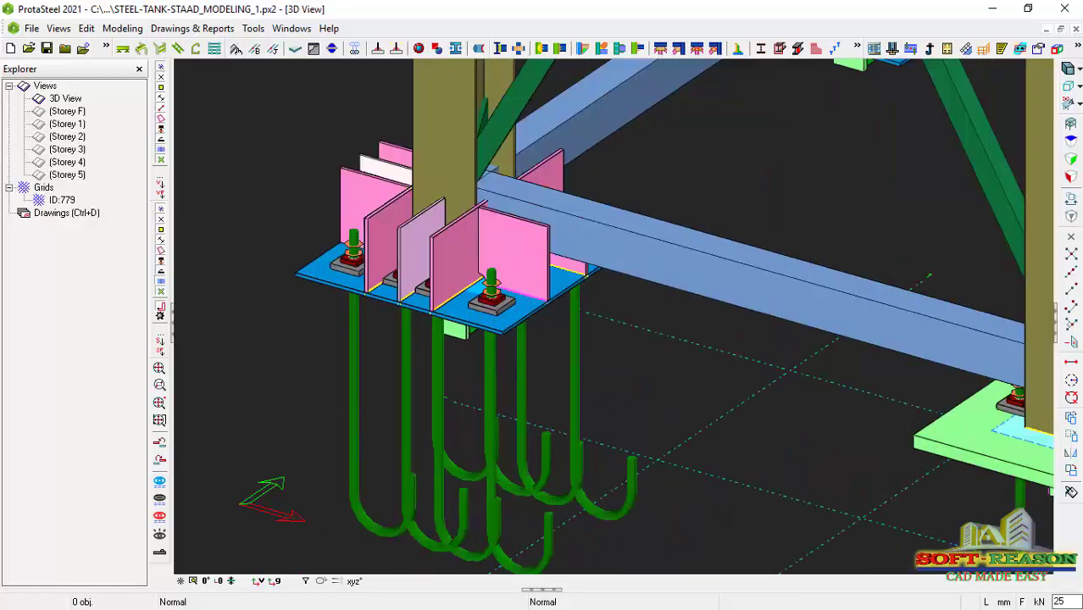
{"action": "scroll", "coordinate": [496, 441], "scroll_direction": "down", "scroll_amount": 2}
{"action": "scroll", "coordinate": [456, 422], "scroll_direction": "up", "scroll_amount": 3}
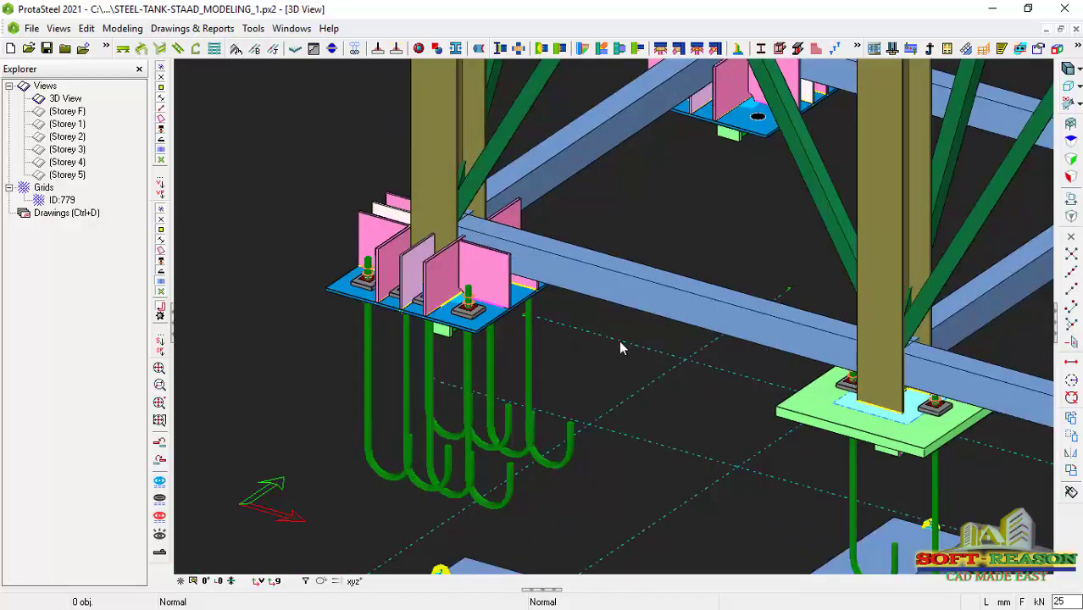
- Add hooked anchor bolts to the stiffened base plate under the rear long side's corner column
{"action": "scroll", "coordinate": [592, 379], "scroll_direction": "down", "scroll_amount": 1}
{"action": "right_click", "coordinate": [668, 250]}
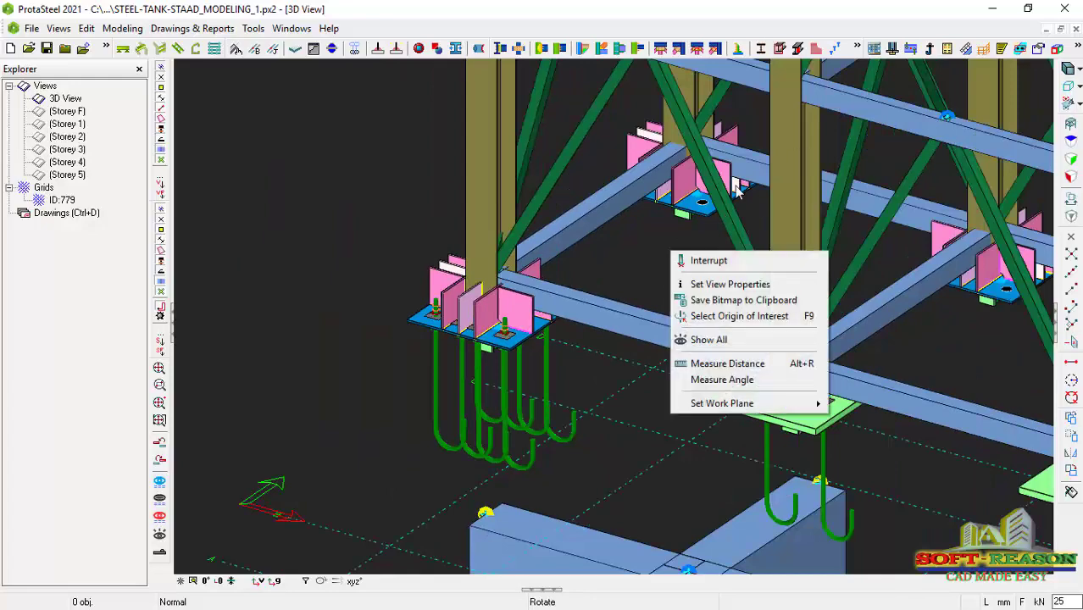
{"action": "left_click", "coordinate": [655, 217]}
{"action": "left_click", "coordinate": [930, 49]}
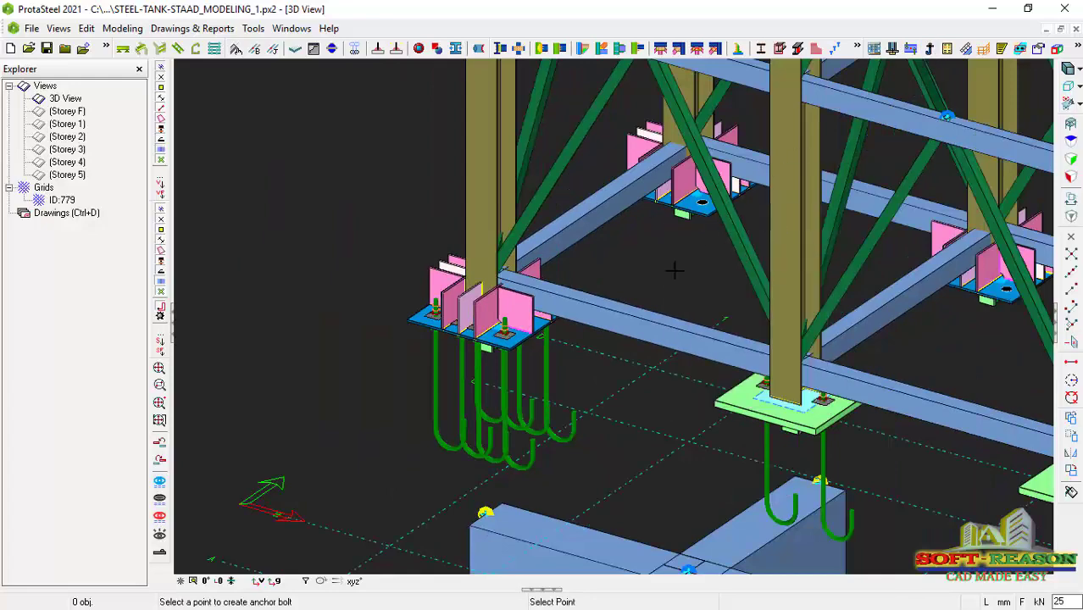
{"action": "left_click", "coordinate": [702, 204]}
{"action": "left_click", "coordinate": [699, 222]}
{"action": "scroll", "coordinate": [695, 279], "scroll_direction": "down", "scroll_amount": 3}
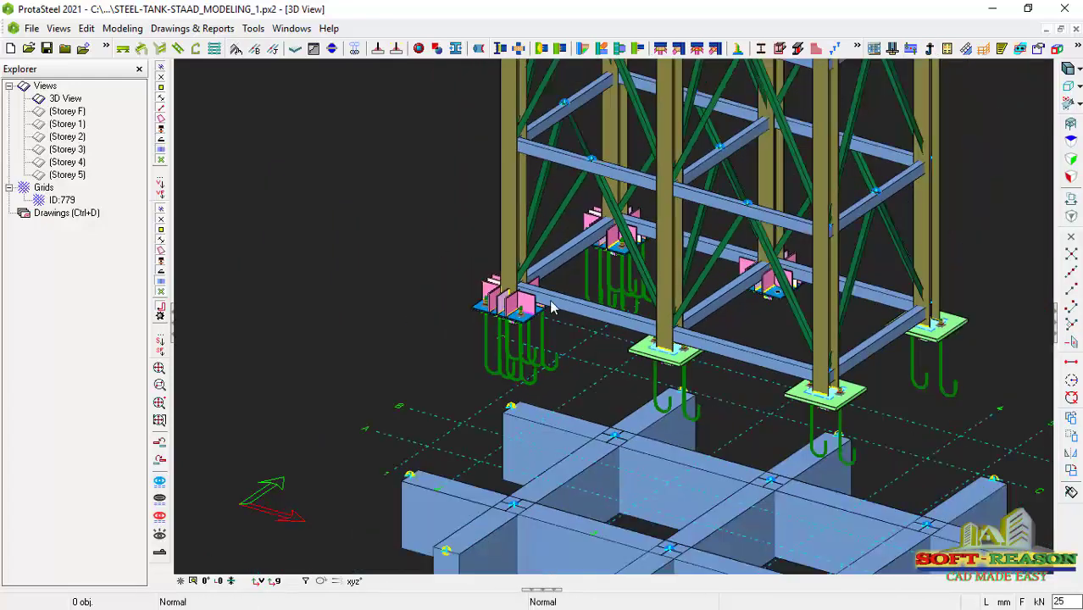
{"action": "scroll", "coordinate": [692, 302], "scroll_direction": "up", "scroll_amount": 4}
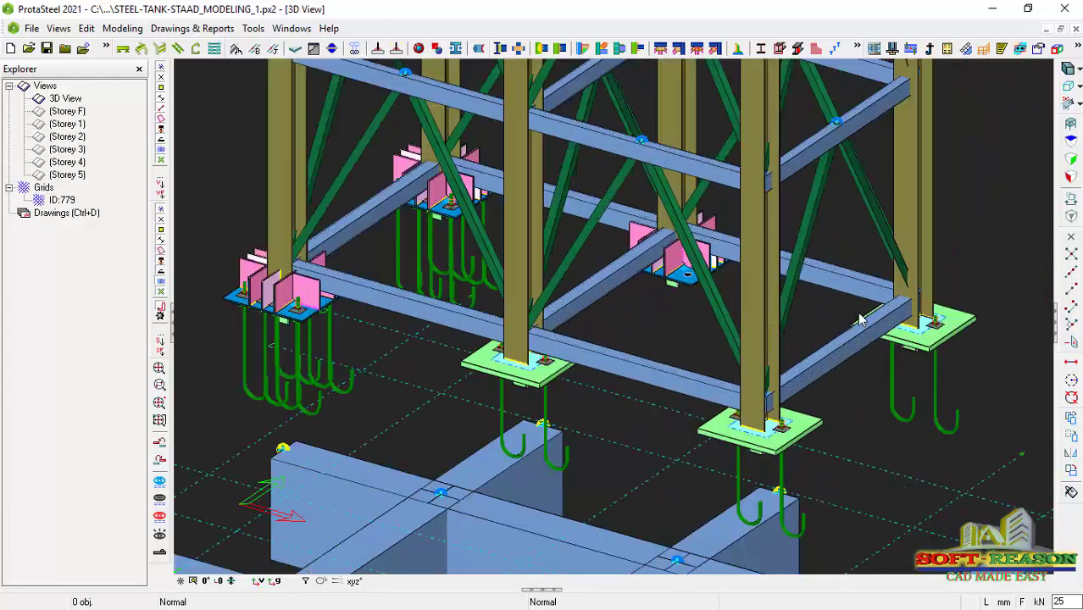
- Add hooked anchor bolts to the stiffened base plate under the middle column of the rear long side
{"action": "middle_click_drag", "start_coordinate": [788, 316], "coordinate": [831, 338]}
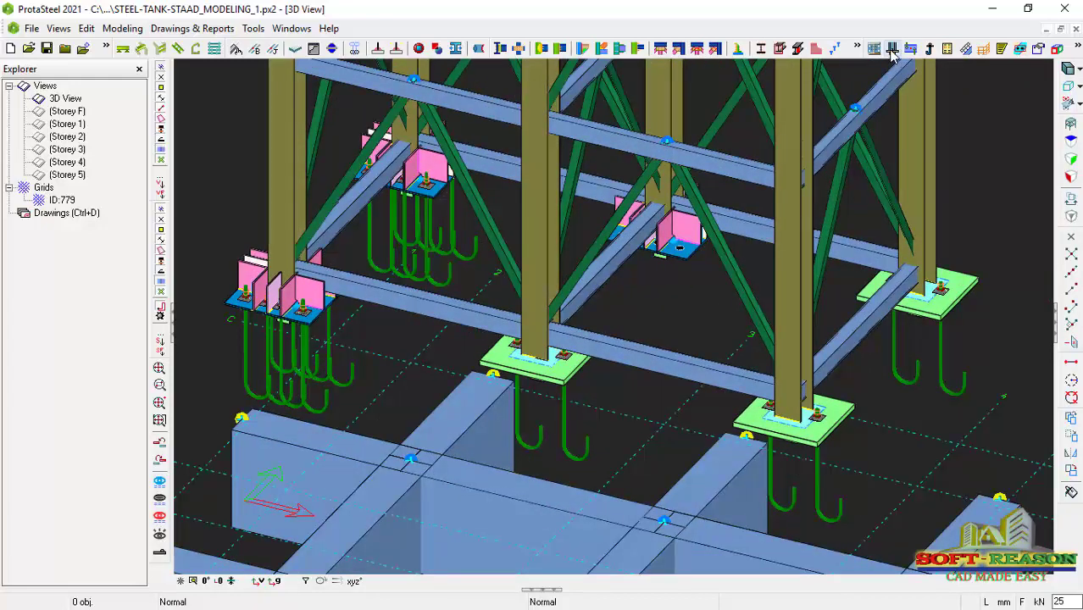
{"action": "left_click", "coordinate": [929, 48]}
{"action": "left_click", "coordinate": [686, 268]}
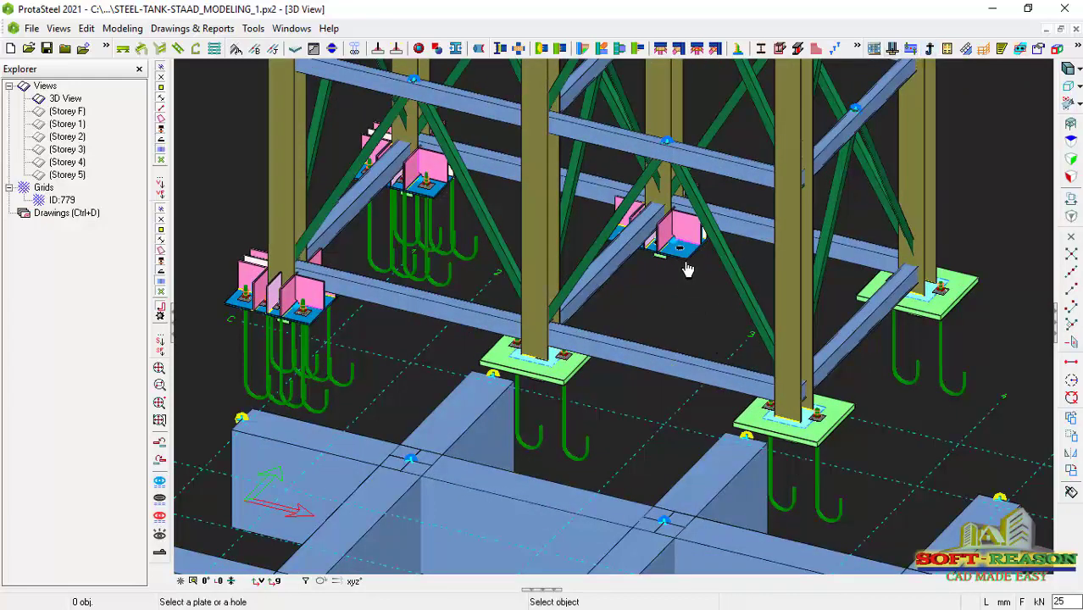
{"action": "left_click", "coordinate": [688, 281]}
{"action": "scroll", "coordinate": [695, 331], "scroll_direction": "down", "scroll_amount": 2}
{"action": "scroll", "coordinate": [703, 338], "scroll_direction": "up", "scroll_amount": 3}
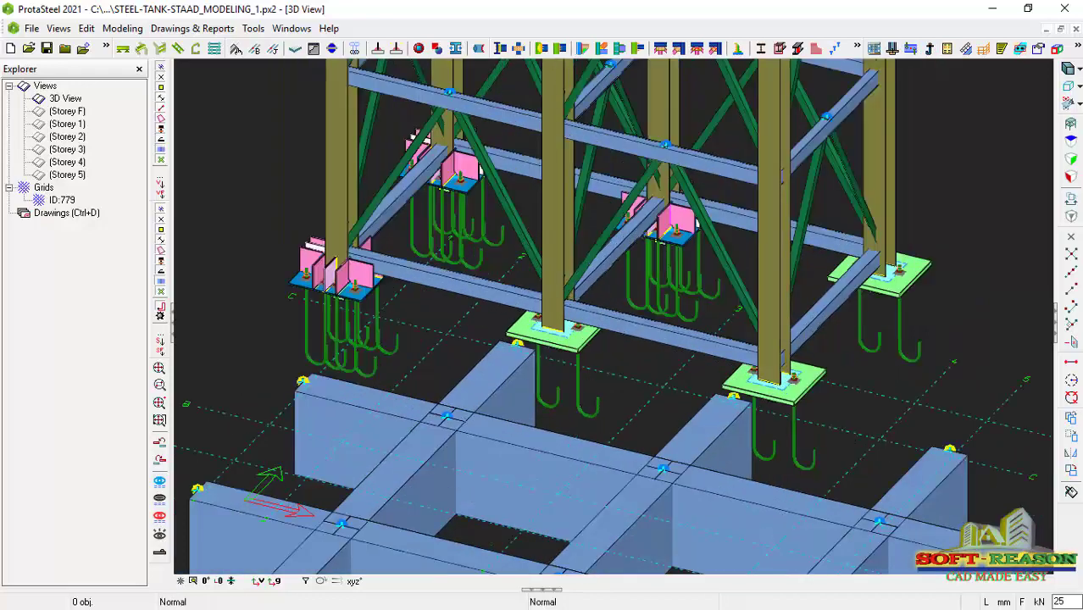
{"action": "scroll", "coordinate": [703, 337], "scroll_direction": "down", "scroll_amount": 4}
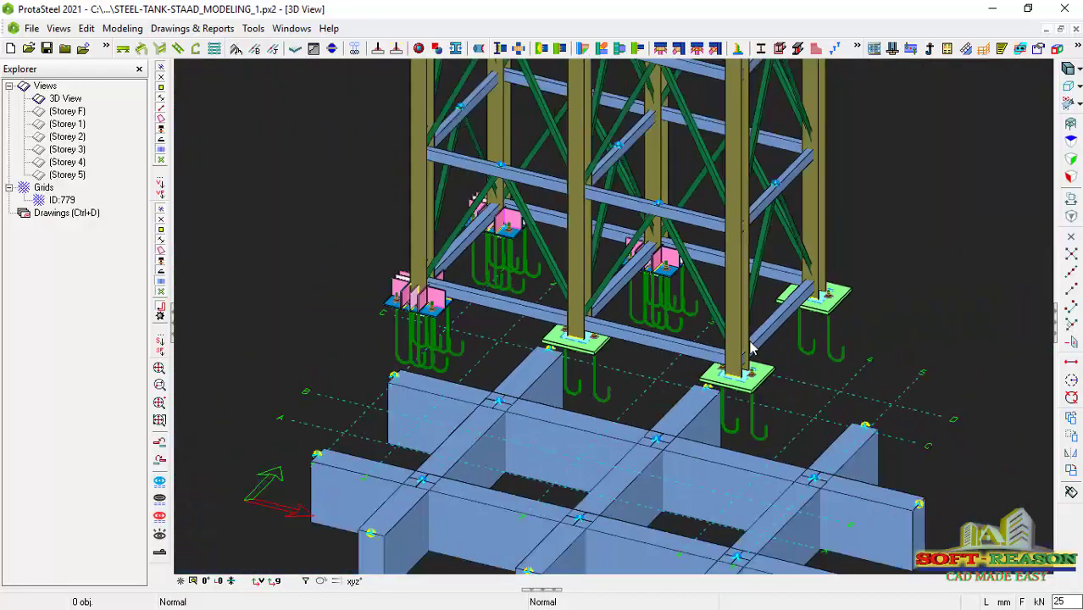
- Examine the hook directions of the anchor bolts under the plain base plates from the short end of the tower
{"action": "scroll", "coordinate": [795, 405], "scroll_direction": "up", "scroll_amount": 4}
{"action": "left_click", "coordinate": [772, 410]}
{"action": "scroll", "coordinate": [774, 400], "scroll_direction": "down", "scroll_amount": 3}
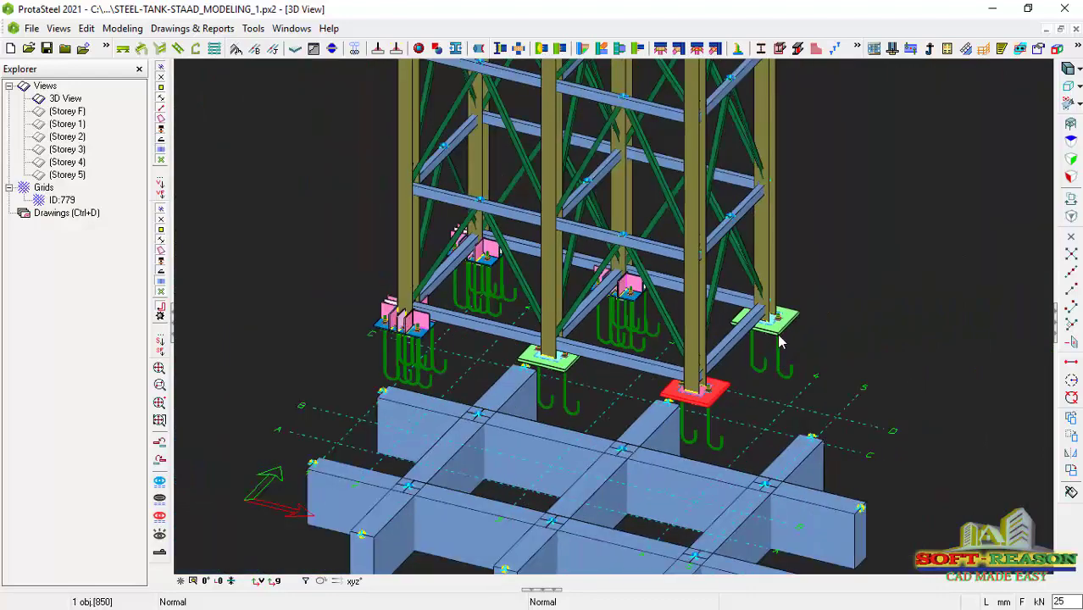
{"action": "middle_click_drag", "start_coordinate": [778, 334], "coordinate": [610, 347]}
{"action": "middle_click_drag", "start_coordinate": [719, 390], "coordinate": [687, 378]}
{"action": "scroll", "coordinate": [686, 378], "scroll_direction": "down", "scroll_amount": 3}
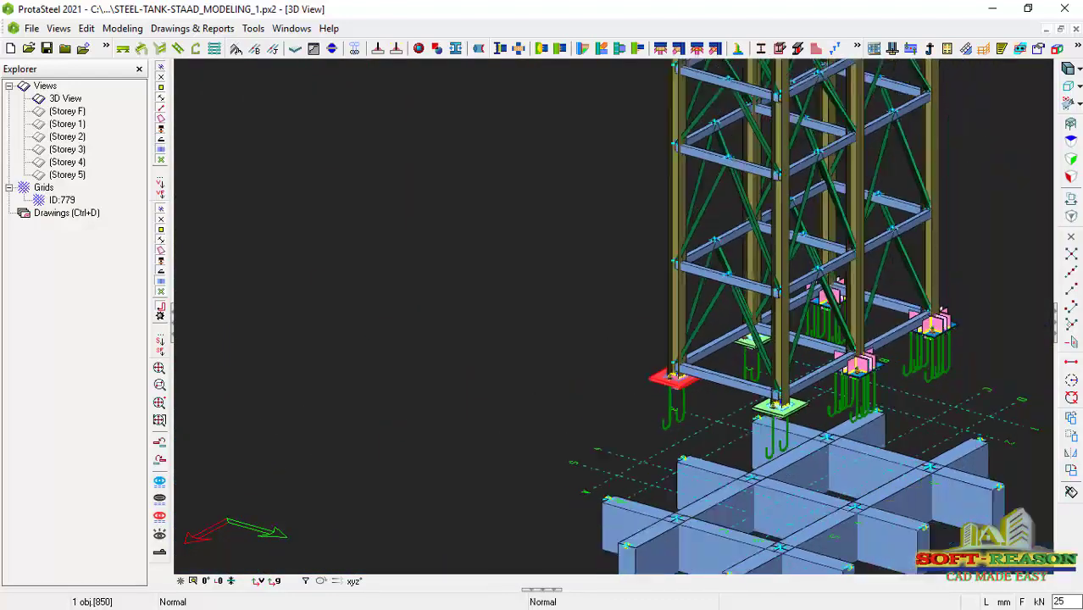
{"action": "scroll", "coordinate": [822, 367], "scroll_direction": "up", "scroll_amount": 3}
{"action": "scroll", "coordinate": [333, 465], "scroll_direction": "up", "scroll_amount": 5}
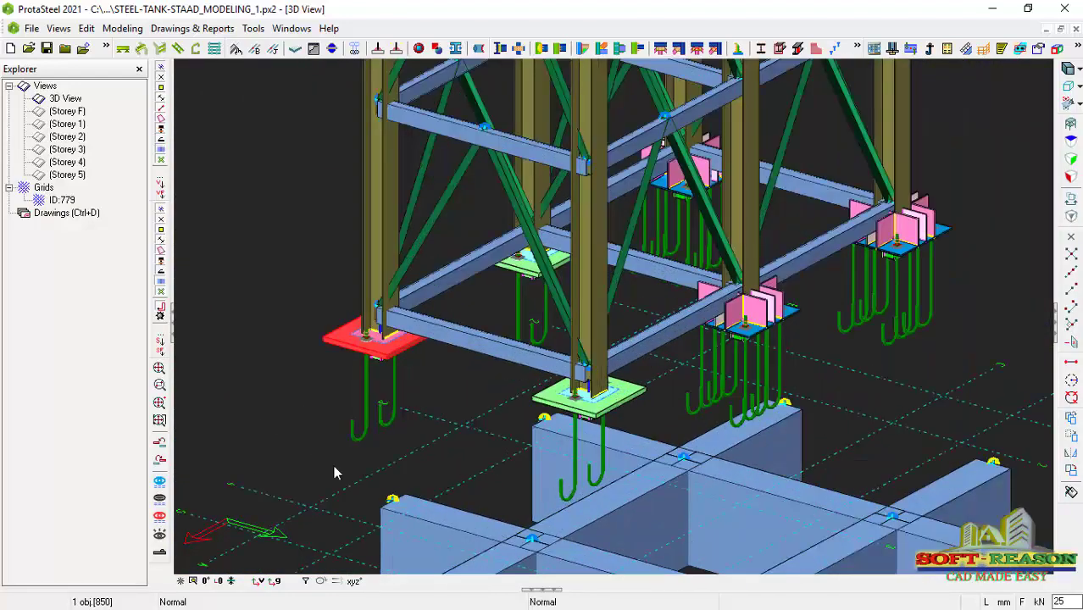
{"action": "scroll", "coordinate": [372, 368], "scroll_direction": "up", "scroll_amount": 2}
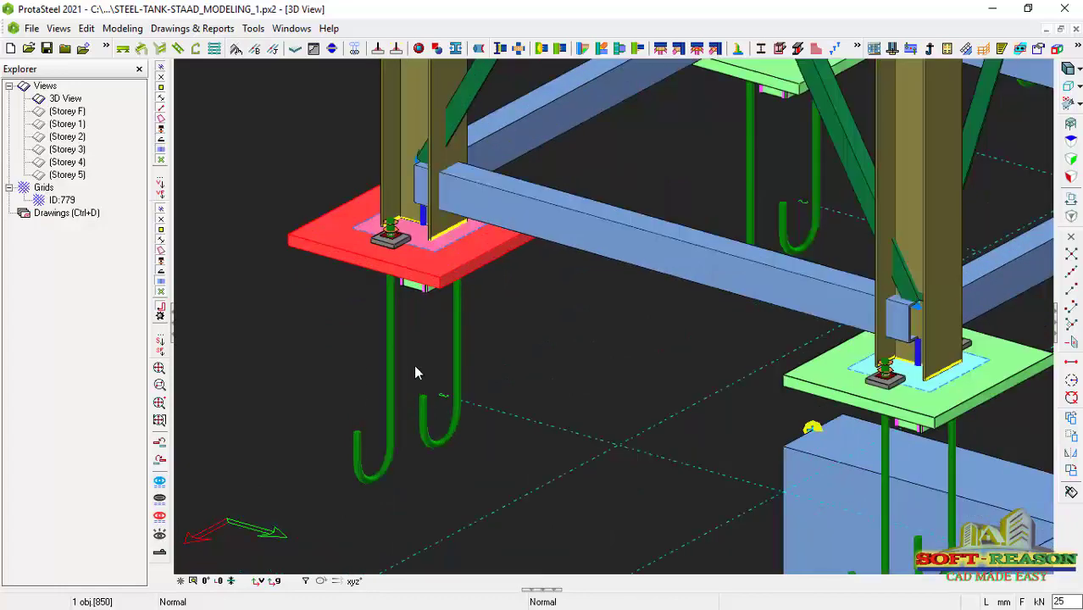
{"action": "scroll", "coordinate": [415, 373], "scroll_direction": "down", "scroll_amount": 3}
{"action": "scroll", "coordinate": [365, 449], "scroll_direction": "up", "scroll_amount": 4}
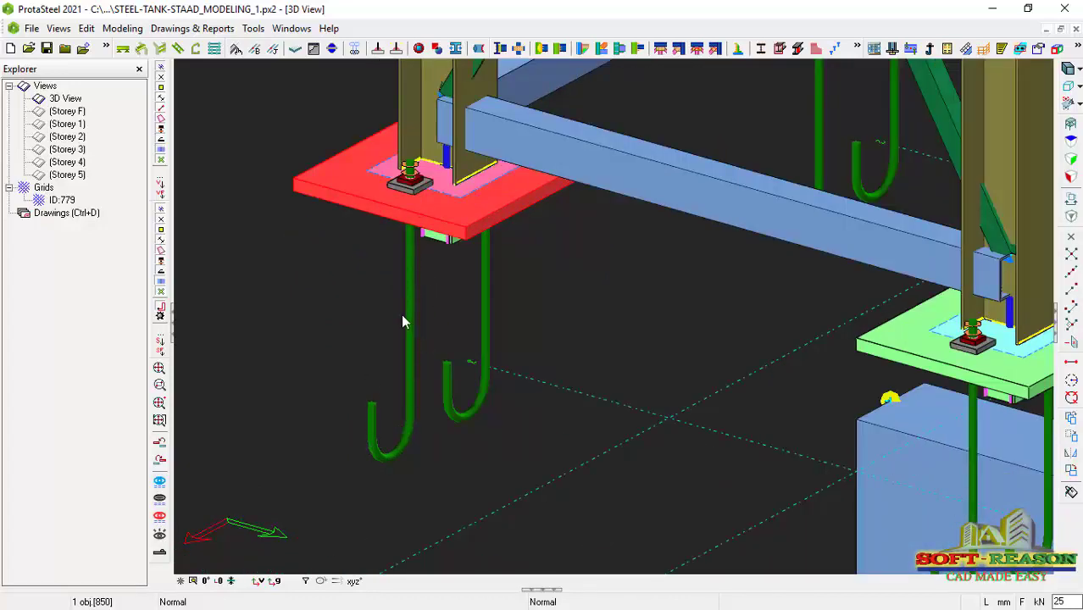
- Set the rotation of the outer hooked anchor bolt under the previously selected plain corner base plate to 180
{"action": "left_click", "coordinate": [409, 479]}
{"action": "scroll", "coordinate": [408, 479], "scroll_direction": "up", "scroll_amount": 2}
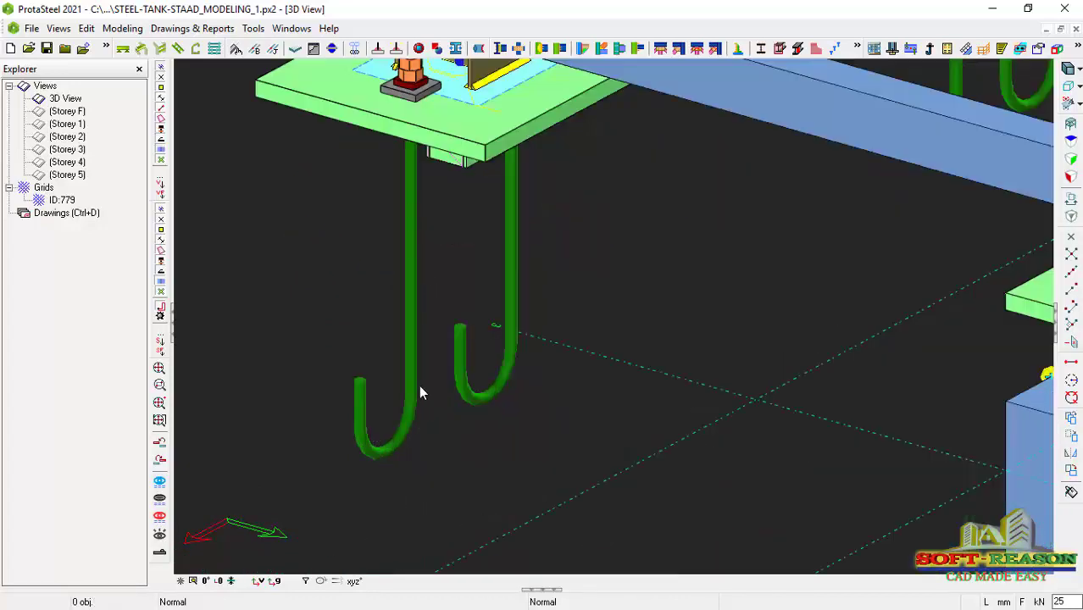
{"action": "left_click", "coordinate": [414, 368]}
{"action": "double_click", "coordinate": [412, 366]}
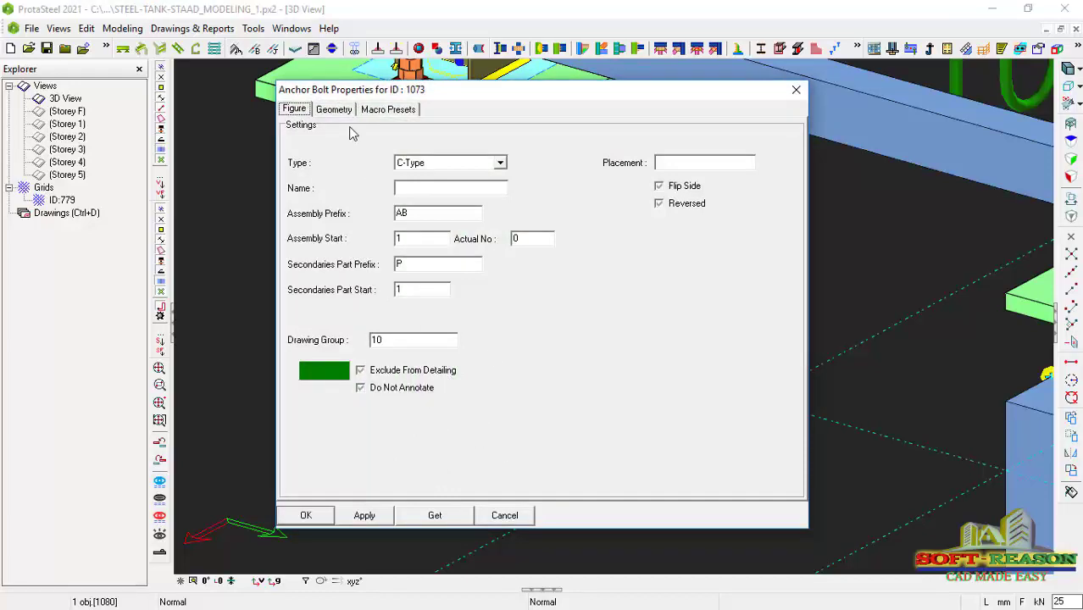
{"action": "left_click", "coordinate": [336, 110]}
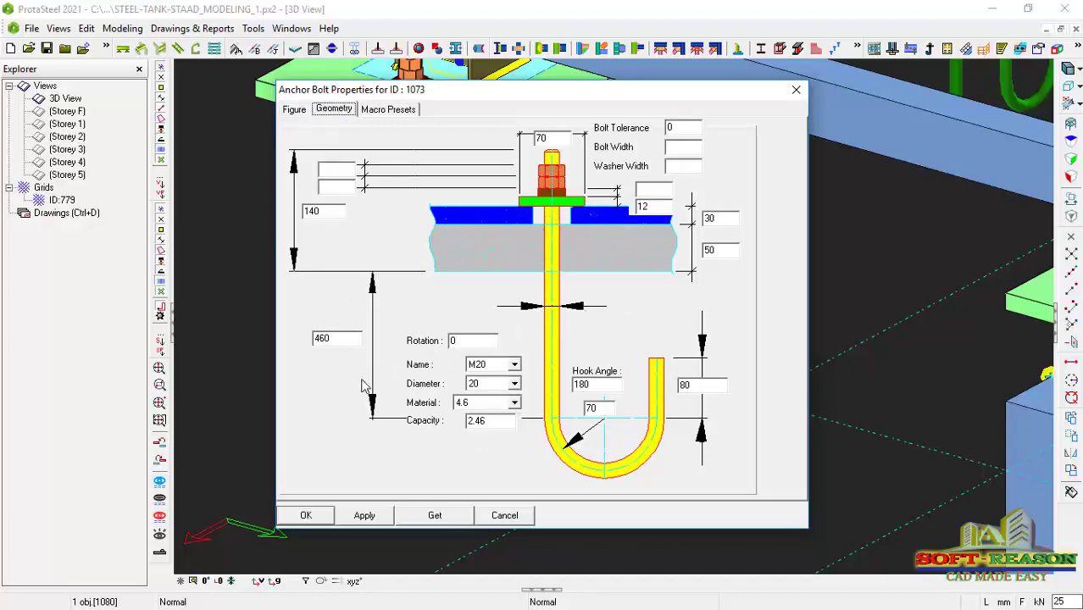
{"action": "left_click", "coordinate": [328, 336]}
{"action": "left_click_drag", "start_coordinate": [612, 96], "coordinate": [886, 74]}
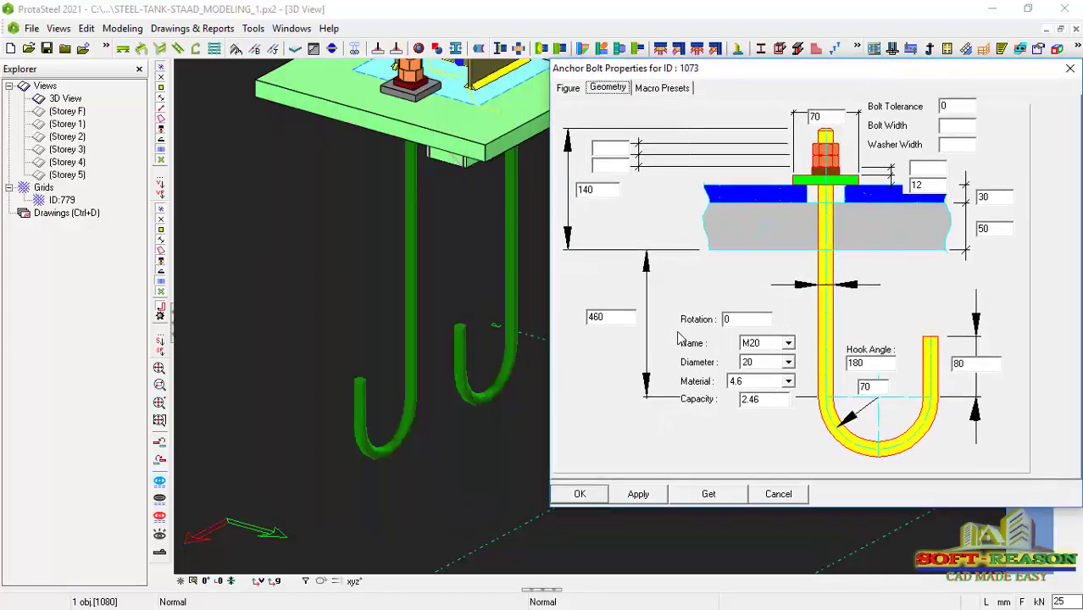
{"action": "left_click_drag", "start_coordinate": [749, 317], "coordinate": [700, 318]}
{"action": "type", "text": "180"}
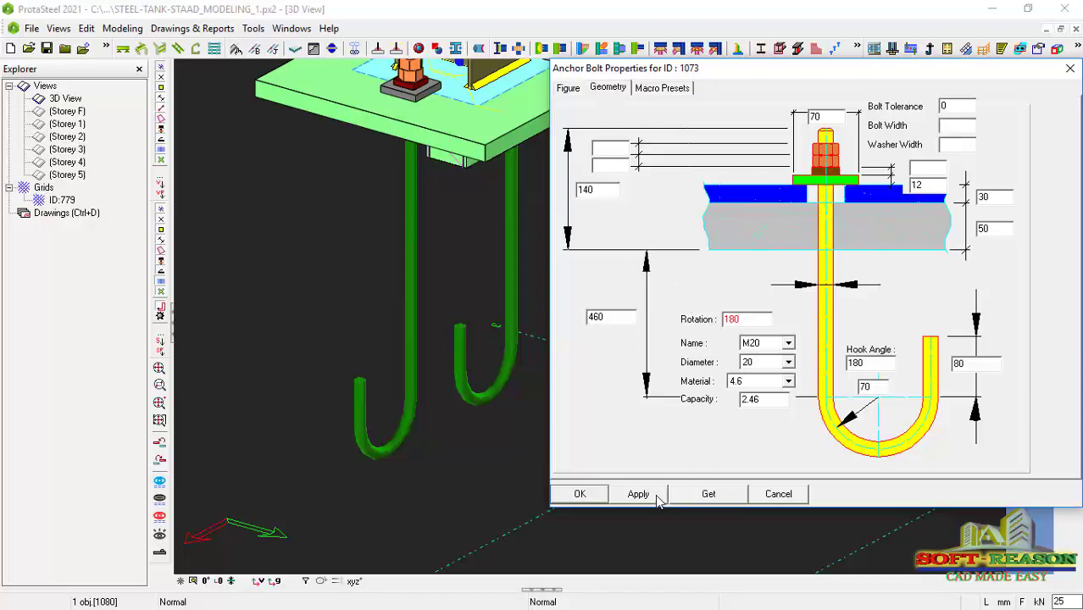
{"action": "left_click", "coordinate": [640, 495]}
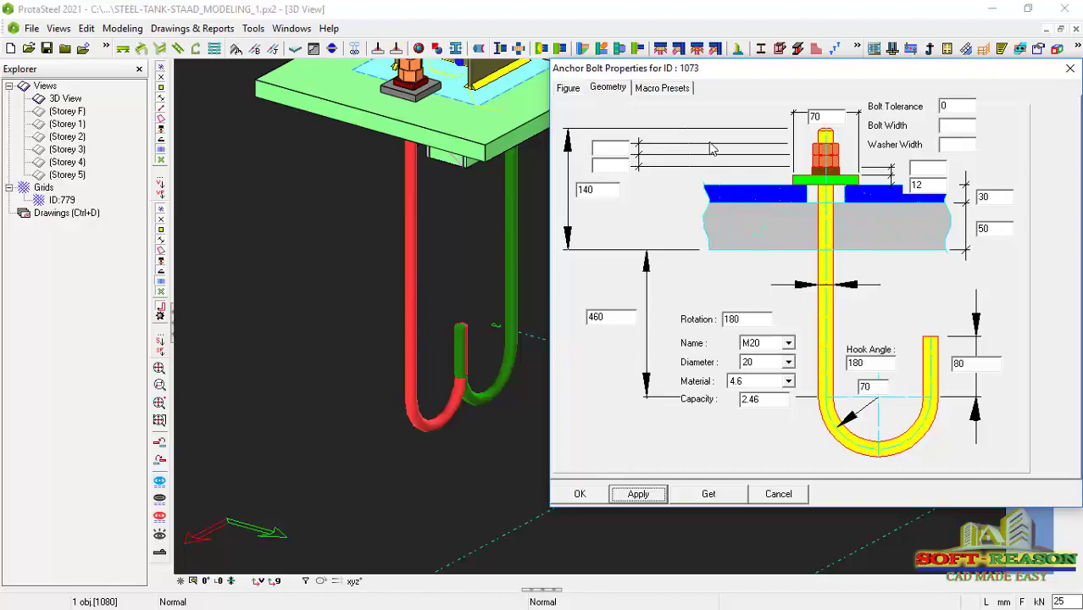
{"action": "left_click", "coordinate": [582, 495]}
{"action": "scroll", "coordinate": [506, 462], "scroll_direction": "down", "scroll_amount": 3}
{"action": "key", "text": "Escape"}
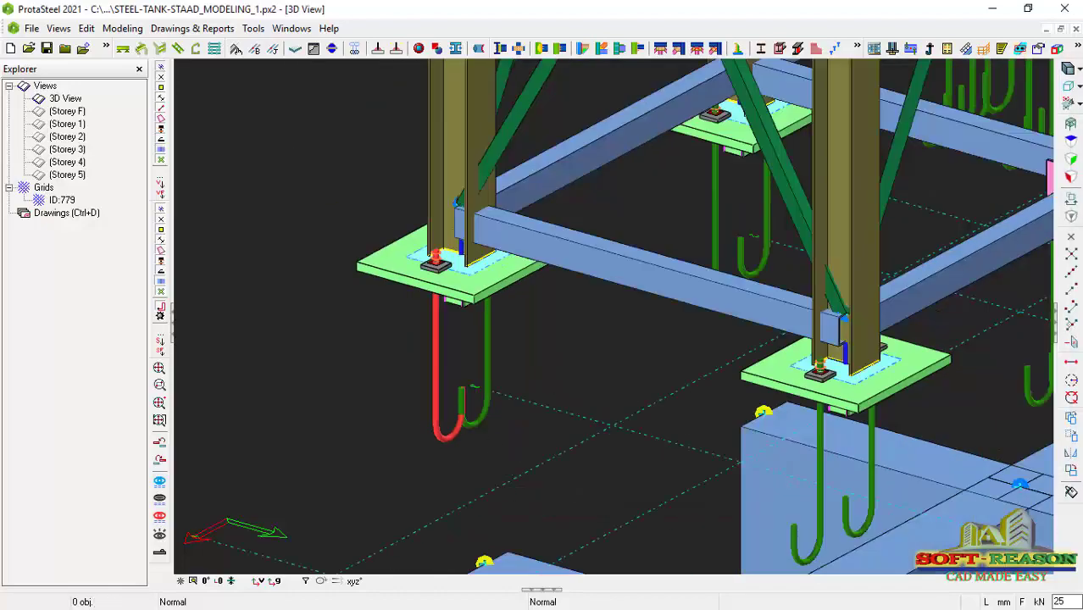
- Set the rotation of the leftmost anchor bolt under the rear long side's middle stiffened base plate to 180
{"action": "scroll", "coordinate": [502, 370], "scroll_direction": "down", "scroll_amount": 4}
{"action": "scroll", "coordinate": [640, 382], "scroll_direction": "up", "scroll_amount": 4}
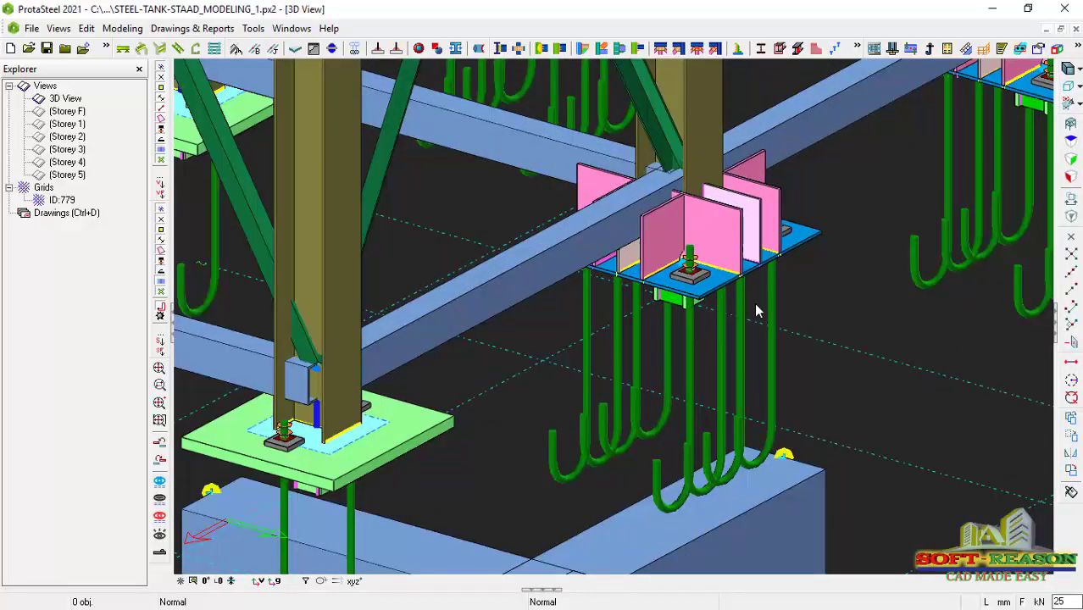
{"action": "scroll", "coordinate": [730, 315], "scroll_direction": "up", "scroll_amount": 1}
{"action": "scroll", "coordinate": [730, 315], "scroll_direction": "down", "scroll_amount": 2}
{"action": "scroll", "coordinate": [724, 470], "scroll_direction": "up", "scroll_amount": 3}
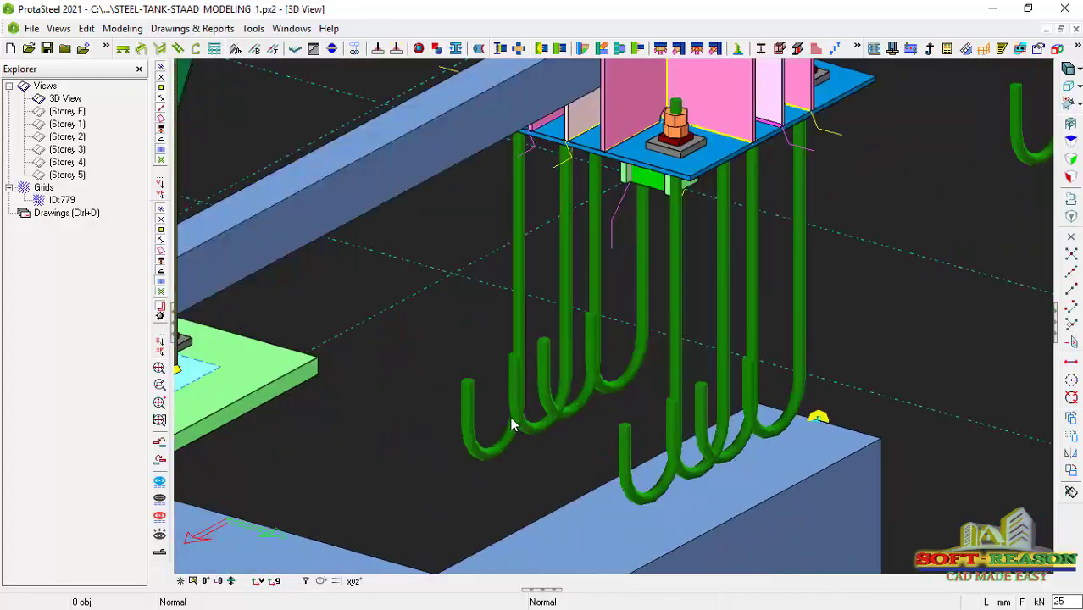
{"action": "scroll", "coordinate": [579, 449], "scroll_direction": "down", "scroll_amount": 1}
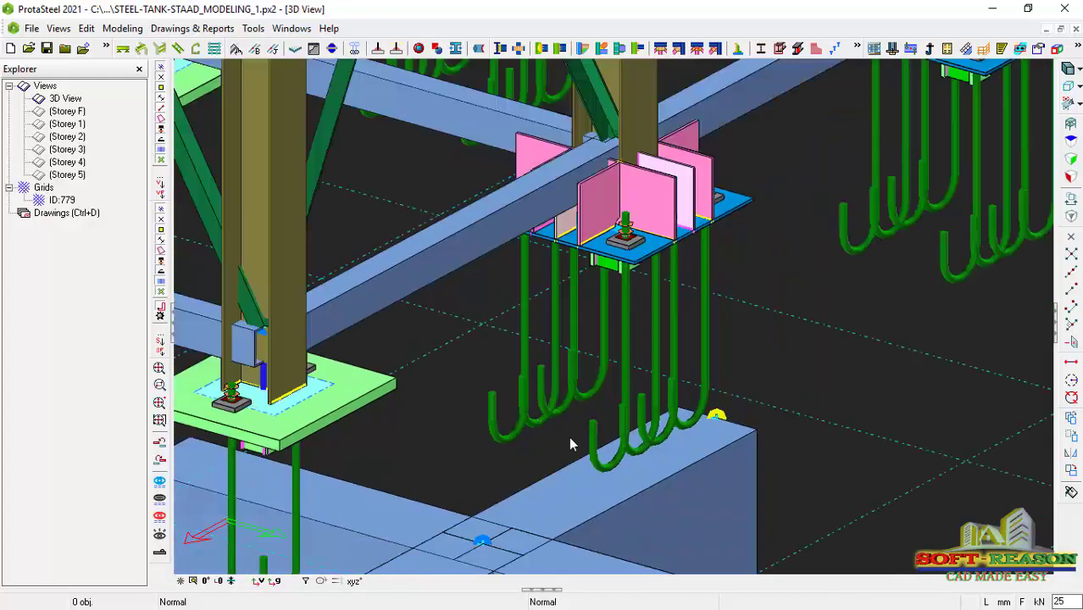
{"action": "double_click", "coordinate": [526, 357]}
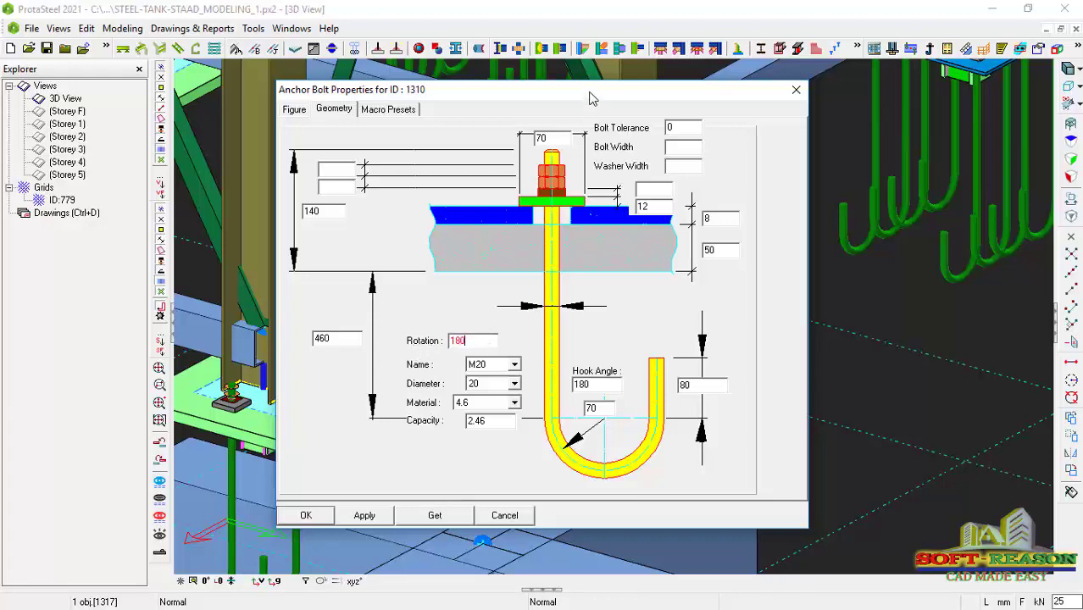
{"action": "left_click_drag", "start_coordinate": [591, 98], "coordinate": [939, 127]}
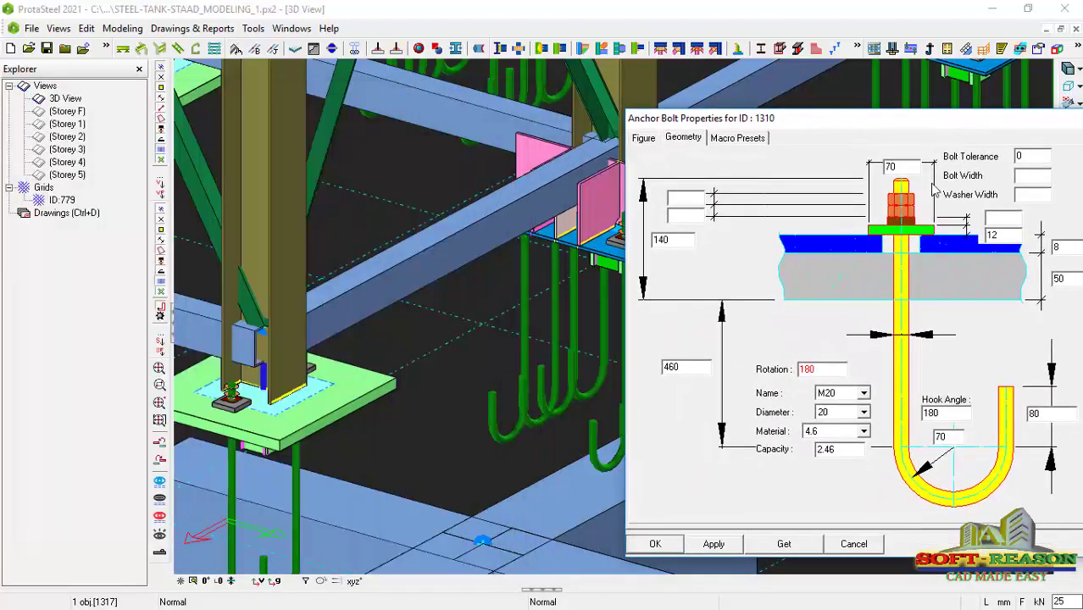
{"action": "left_click", "coordinate": [714, 544]}
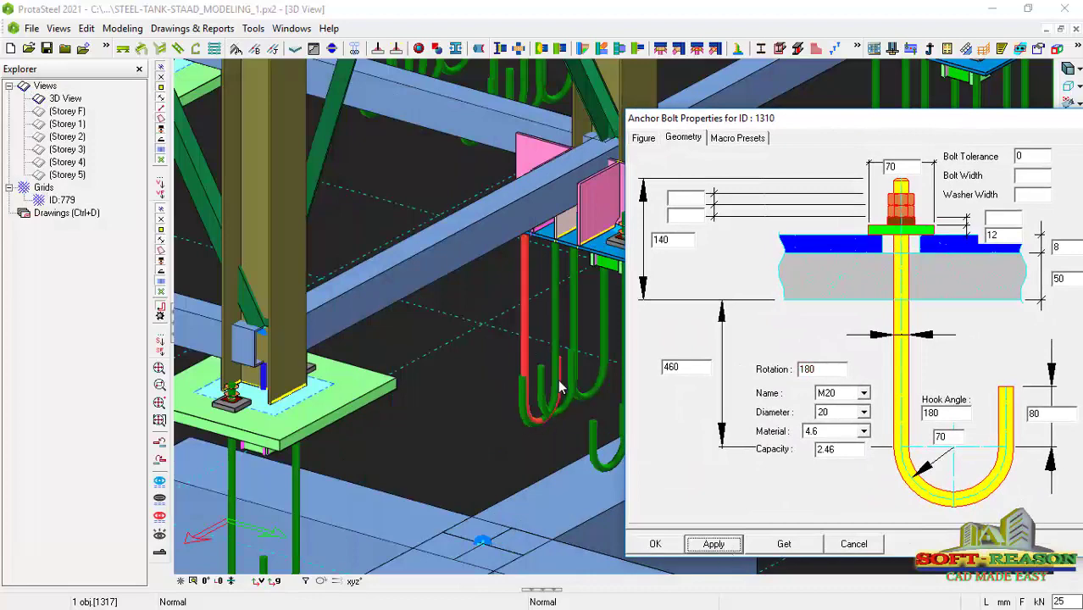
{"action": "left_click", "coordinate": [655, 544]}
{"action": "scroll", "coordinate": [672, 385], "scroll_direction": "down", "scroll_amount": 3}
{"action": "scroll", "coordinate": [672, 386], "scroll_direction": "down", "scroll_amount": 1}
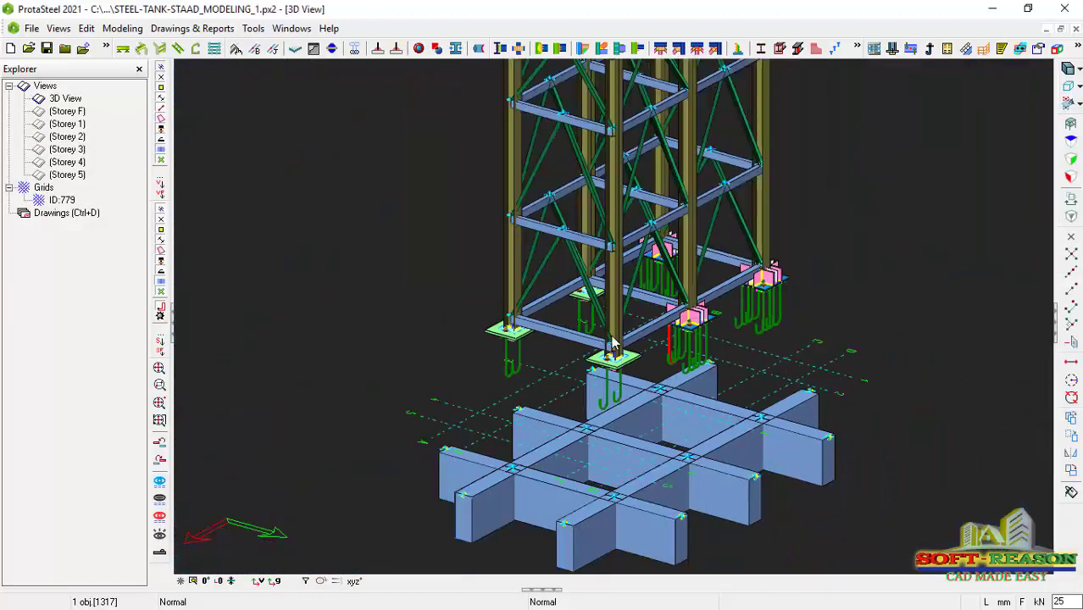
- Examine the hook directions of the anchor bolts under the plain and stiffened base plates along the tower's rear long side
{"action": "scroll", "coordinate": [509, 407], "scroll_direction": "up", "scroll_amount": 5}
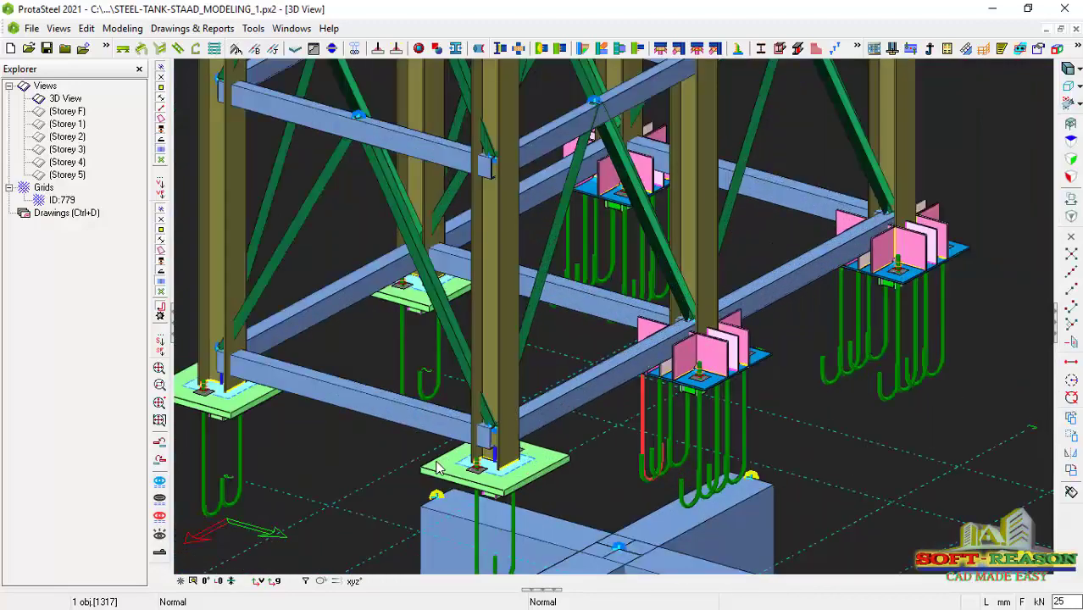
{"action": "left_click", "coordinate": [442, 462]}
{"action": "mouse_move", "coordinate": [424, 421]}
{"action": "middle_mouse_down"}
{"action": "mouse_move", "coordinate": [525, 364]}
{"action": "mouse_move", "coordinate": [411, 431]}
{"action": "middle_mouse_up"}
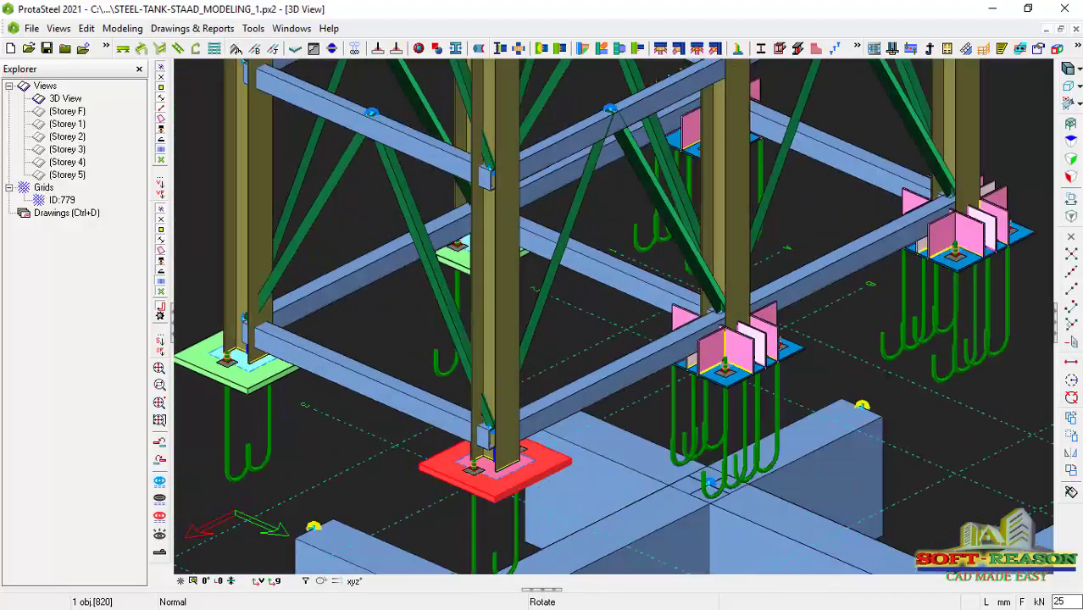
{"action": "middle_click_drag", "start_coordinate": [496, 386], "coordinate": [516, 377]}
{"action": "scroll", "coordinate": [518, 378], "scroll_direction": "down", "scroll_amount": 2}
{"action": "scroll", "coordinate": [640, 437], "scroll_direction": "down", "scroll_amount": 3}
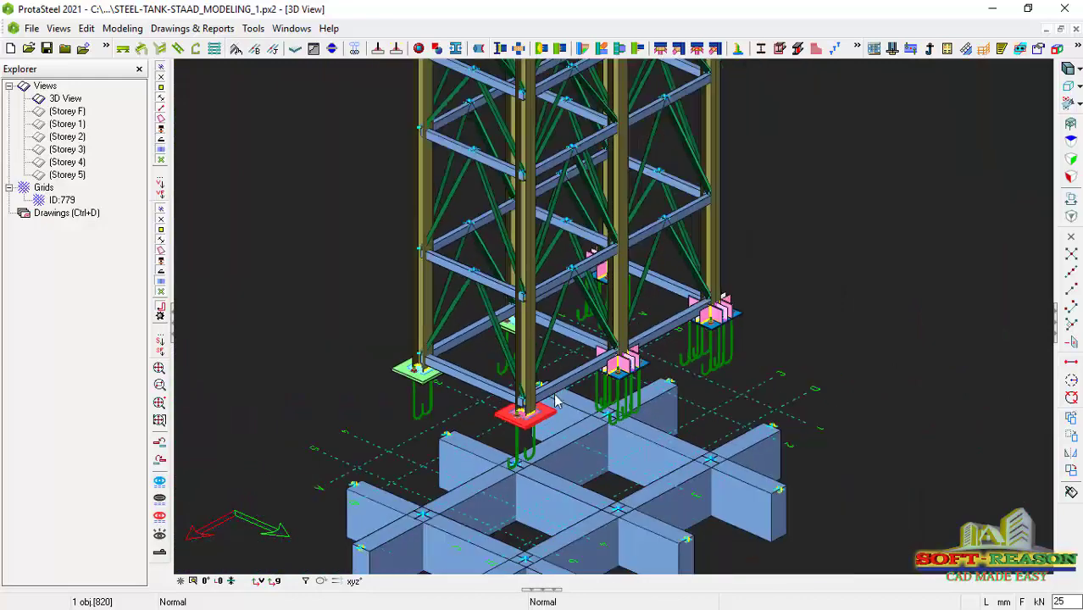
{"action": "scroll", "coordinate": [592, 420], "scroll_direction": "up", "scroll_amount": 3}
{"action": "scroll", "coordinate": [592, 407], "scroll_direction": "down", "scroll_amount": 3}
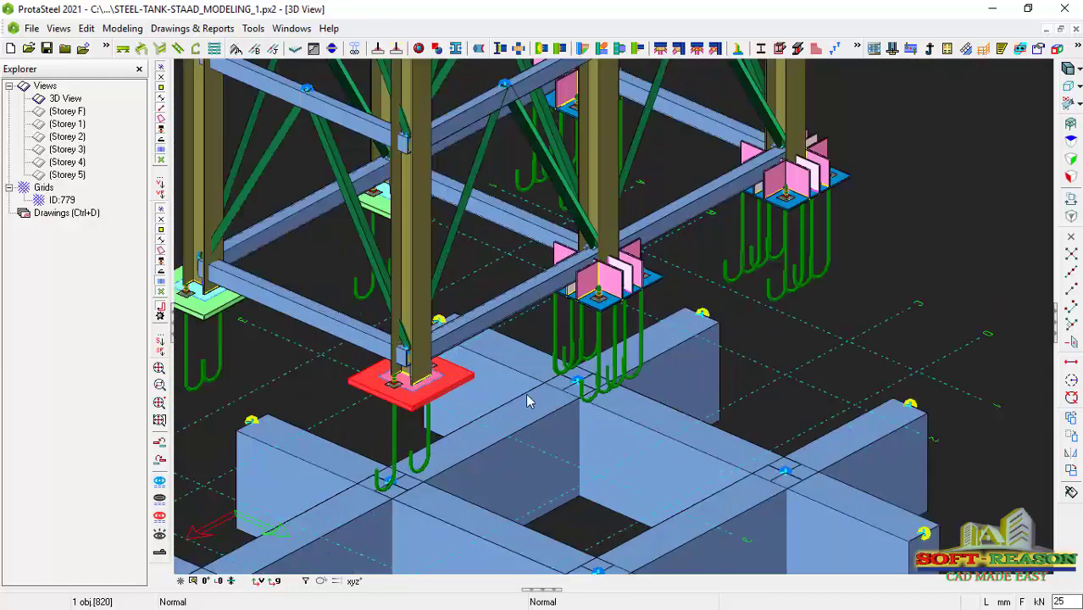
{"action": "scroll", "coordinate": [614, 377], "scroll_direction": "up", "scroll_amount": 2}
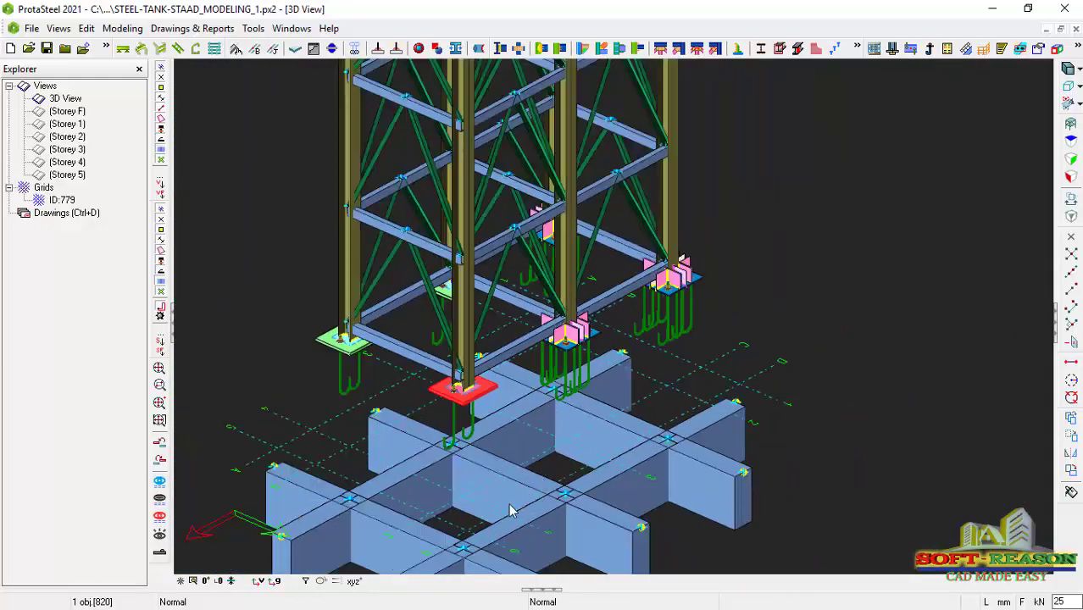
{"action": "scroll", "coordinate": [668, 362], "scroll_direction": "up", "scroll_amount": 2}
{"action": "scroll", "coordinate": [669, 362], "scroll_direction": "down", "scroll_amount": 1}
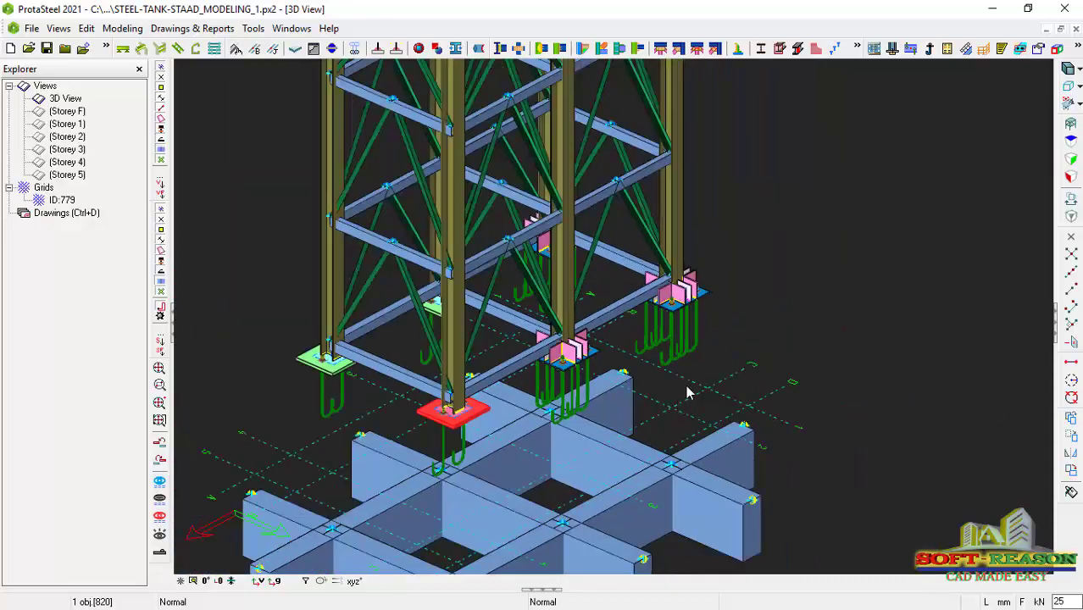
- Show all hidden objects so the concrete columns appear around the anchor bolts again
{"action": "right_click", "coordinate": [750, 206]}
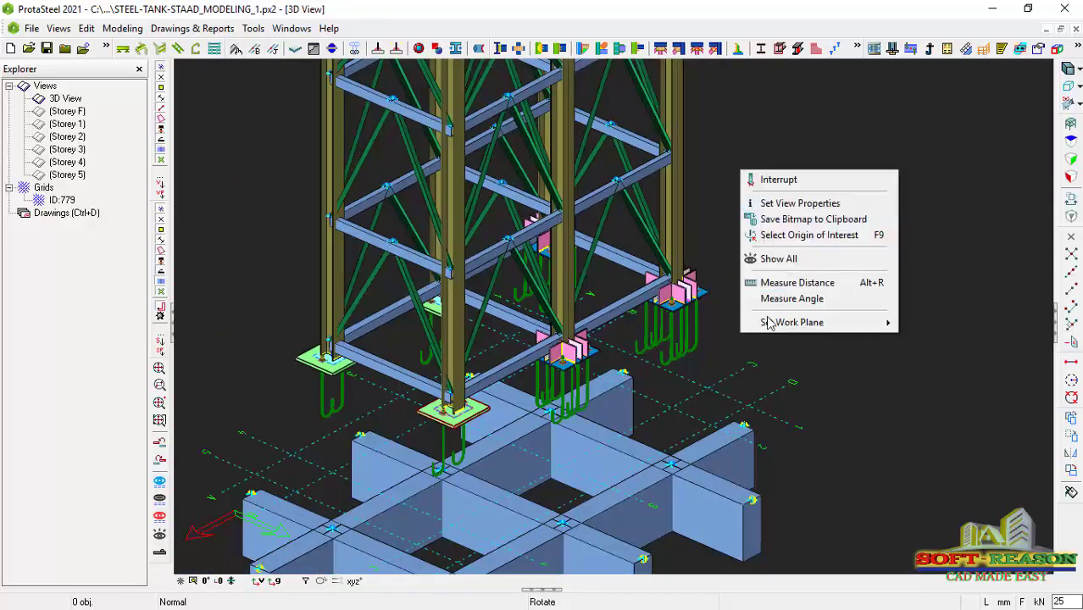
{"action": "mouse_move", "coordinate": [769, 326]}
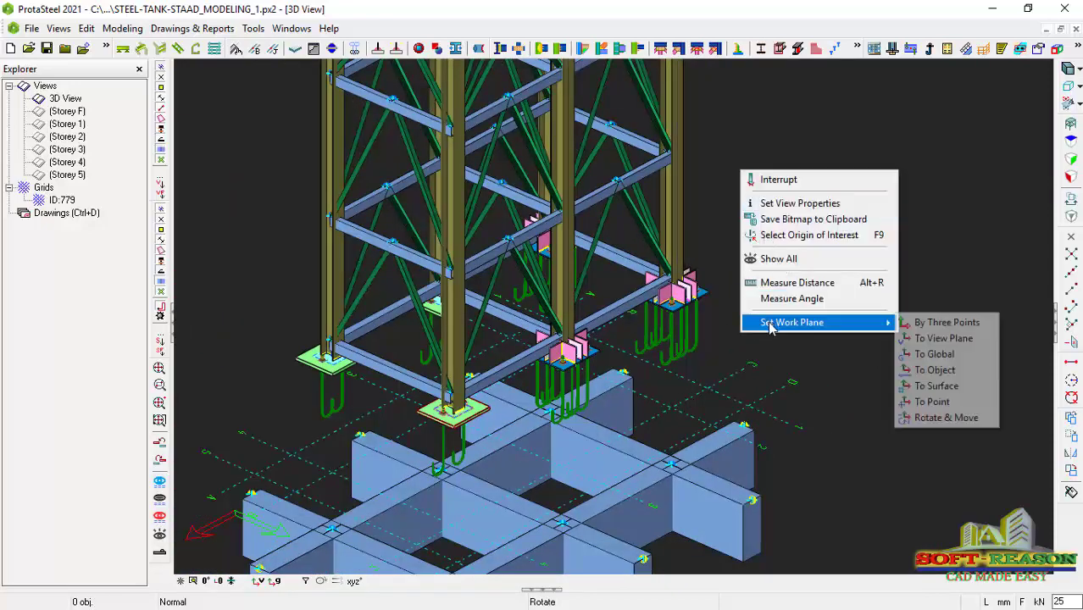
{"action": "left_click", "coordinate": [779, 258]}
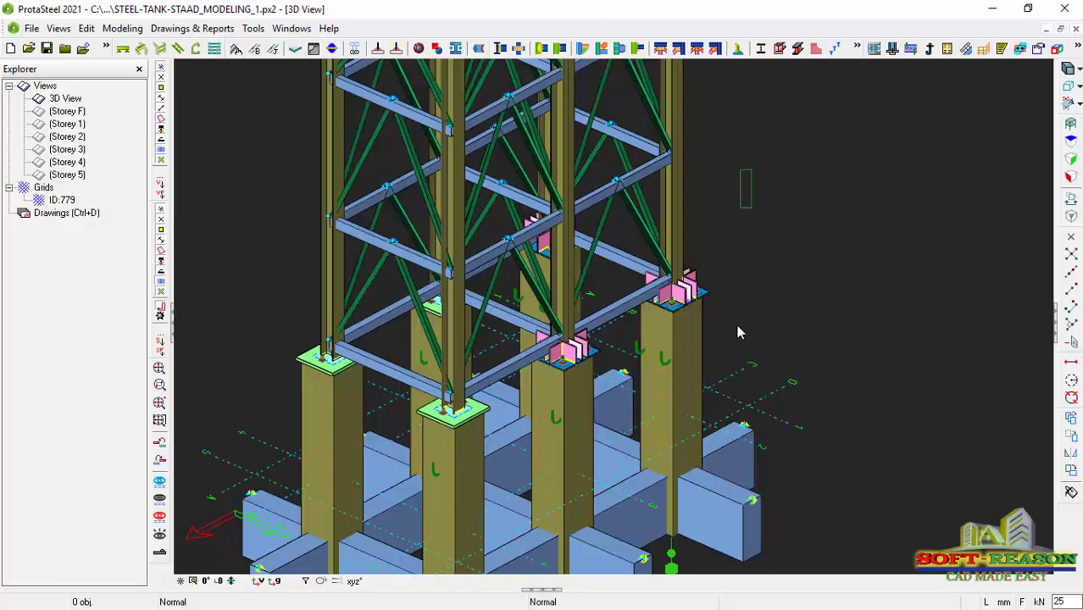
- Set the rotation to 180 for the hooked anchor bolt protruding from the concrete column under the nearest plain corner base plate
{"action": "scroll", "coordinate": [737, 333], "scroll_direction": "up", "scroll_amount": 4}
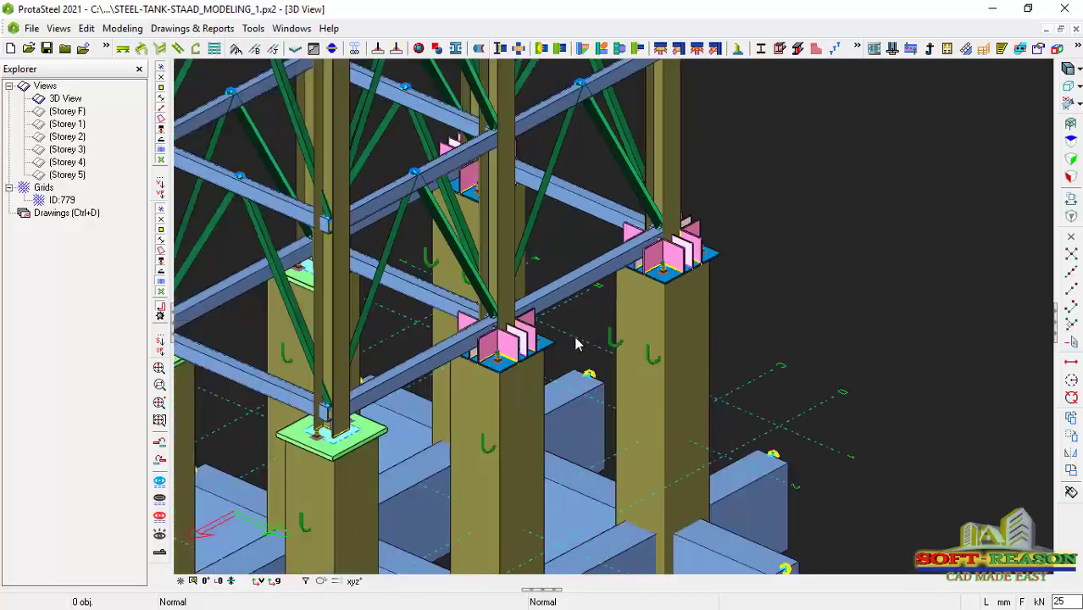
{"action": "scroll", "coordinate": [575, 343], "scroll_direction": "down", "scroll_amount": 4}
{"action": "scroll", "coordinate": [561, 344], "scroll_direction": "up", "scroll_amount": 2}
{"action": "scroll", "coordinate": [472, 438], "scroll_direction": "down", "scroll_amount": 2}
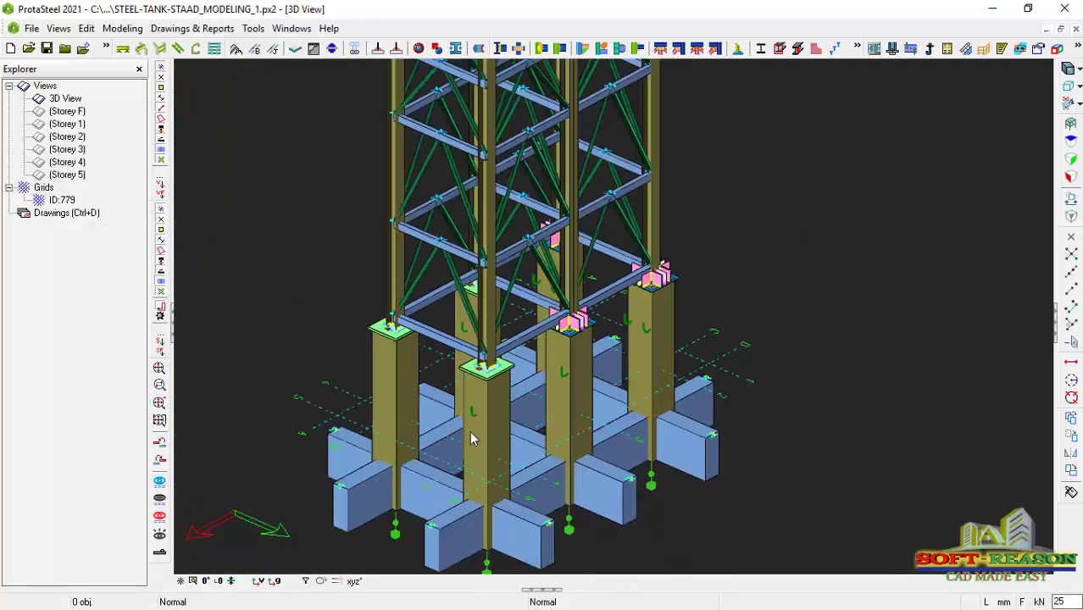
{"action": "scroll", "coordinate": [472, 439], "scroll_direction": "up", "scroll_amount": 3}
{"action": "scroll", "coordinate": [333, 335], "scroll_direction": "down", "scroll_amount": 3}
{"action": "scroll", "coordinate": [411, 357], "scroll_direction": "up", "scroll_amount": 3}
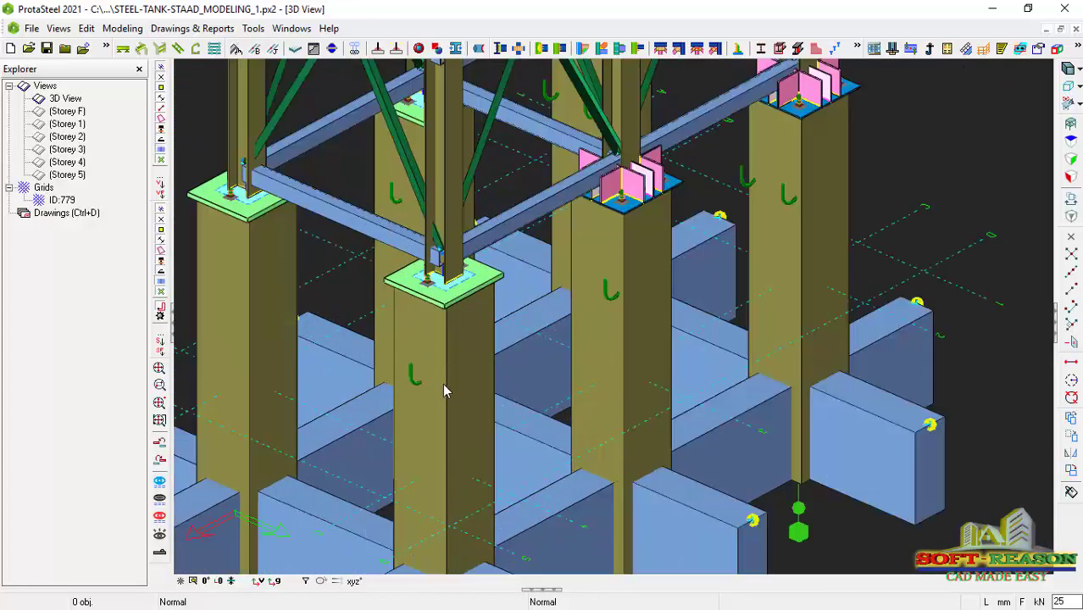
{"action": "scroll", "coordinate": [415, 377], "scroll_direction": "up", "scroll_amount": 1}
{"action": "scroll", "coordinate": [415, 377], "scroll_direction": "up", "scroll_amount": 1}
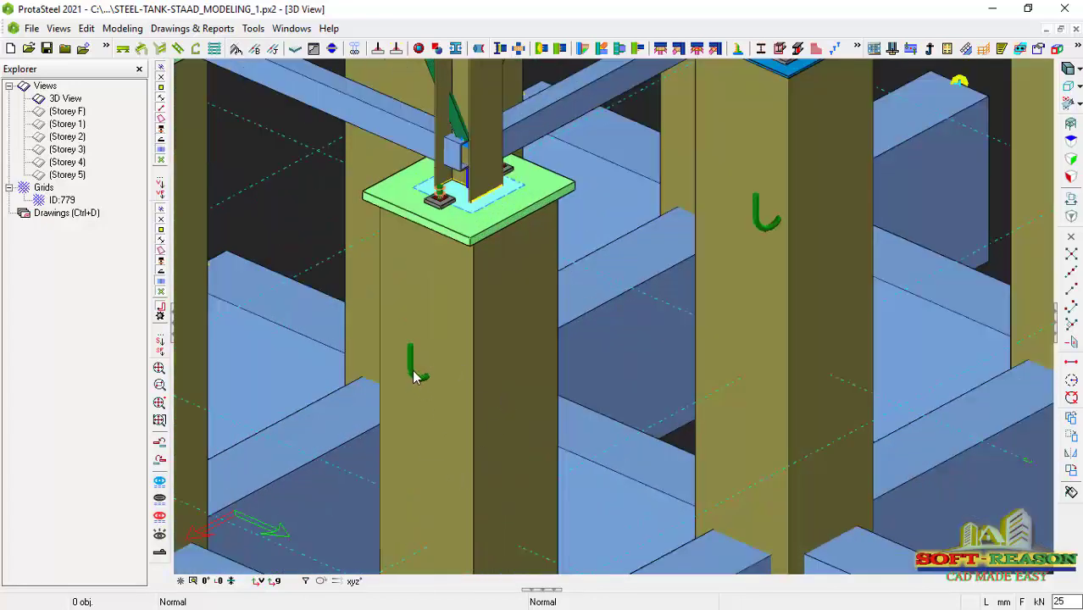
{"action": "double_click", "coordinate": [416, 377]}
{"action": "left_click", "coordinate": [458, 341]}
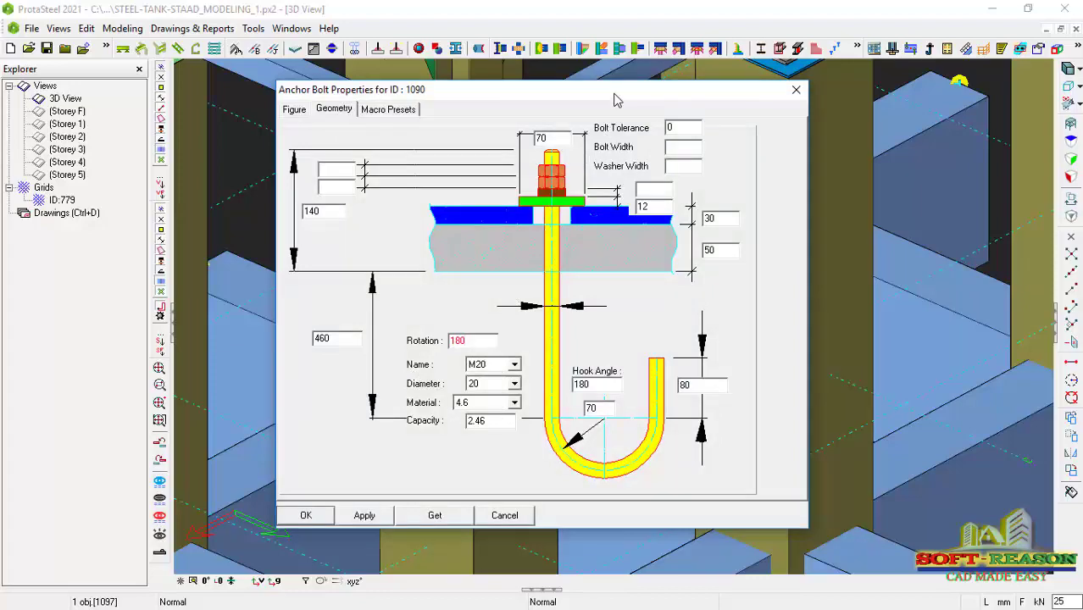
{"action": "left_click_drag", "start_coordinate": [616, 100], "coordinate": [863, 96]}
{"action": "left_click", "coordinate": [611, 511]}
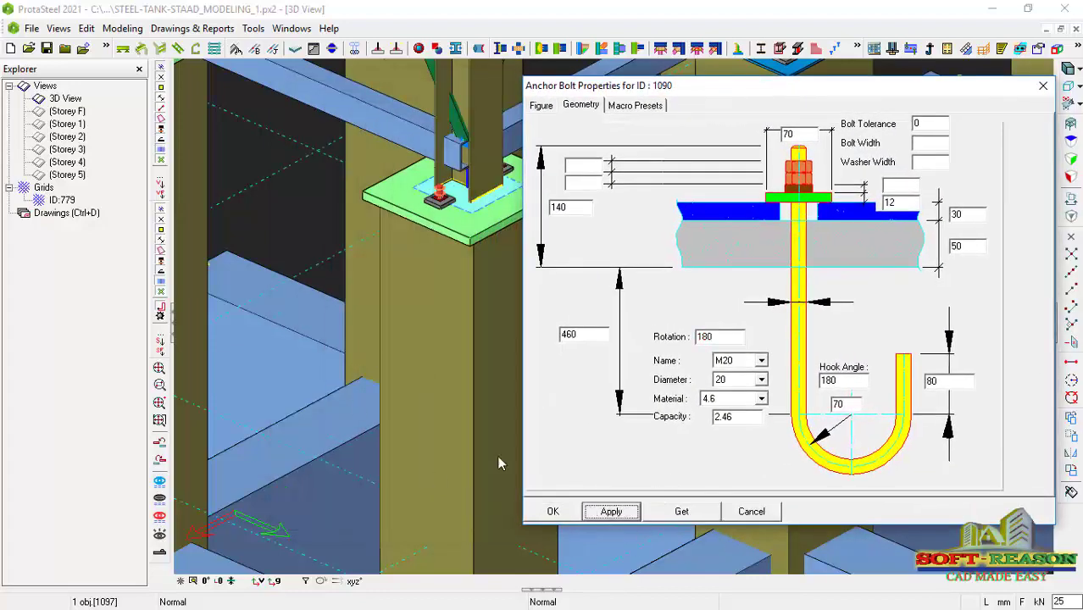
{"action": "left_click", "coordinate": [545, 515]}
- Set the rotation to 180 for the anchor bolt protruding from the concrete column under the rear long side's middle stiffened base plate
{"action": "scroll", "coordinate": [519, 405], "scroll_direction": "down", "scroll_amount": 3}
{"action": "scroll", "coordinate": [615, 373], "scroll_direction": "up", "scroll_amount": 2}
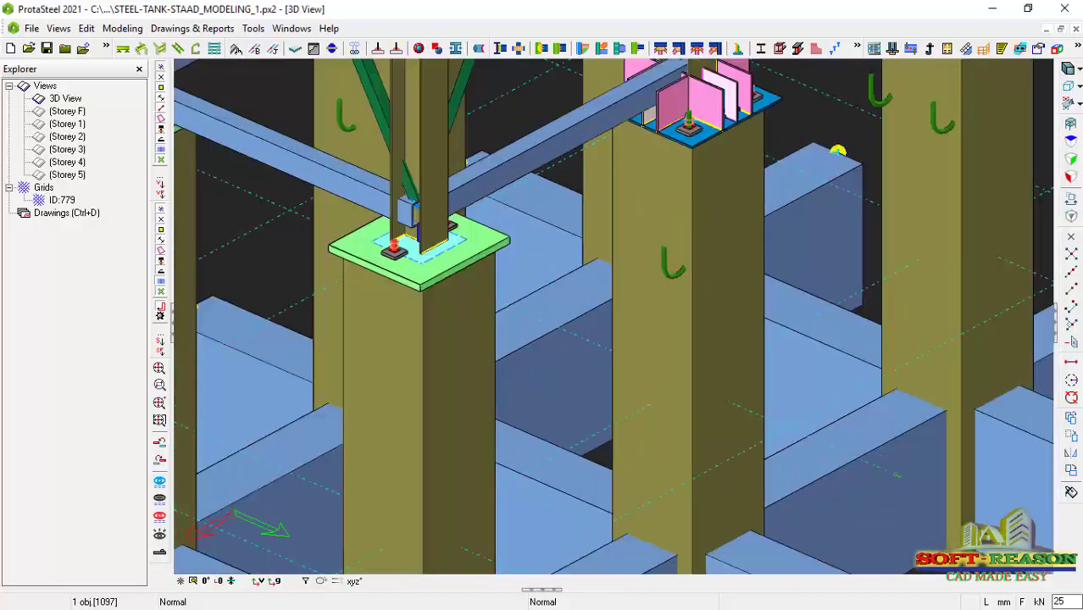
{"action": "scroll", "coordinate": [475, 440], "scroll_direction": "down", "scroll_amount": 2}
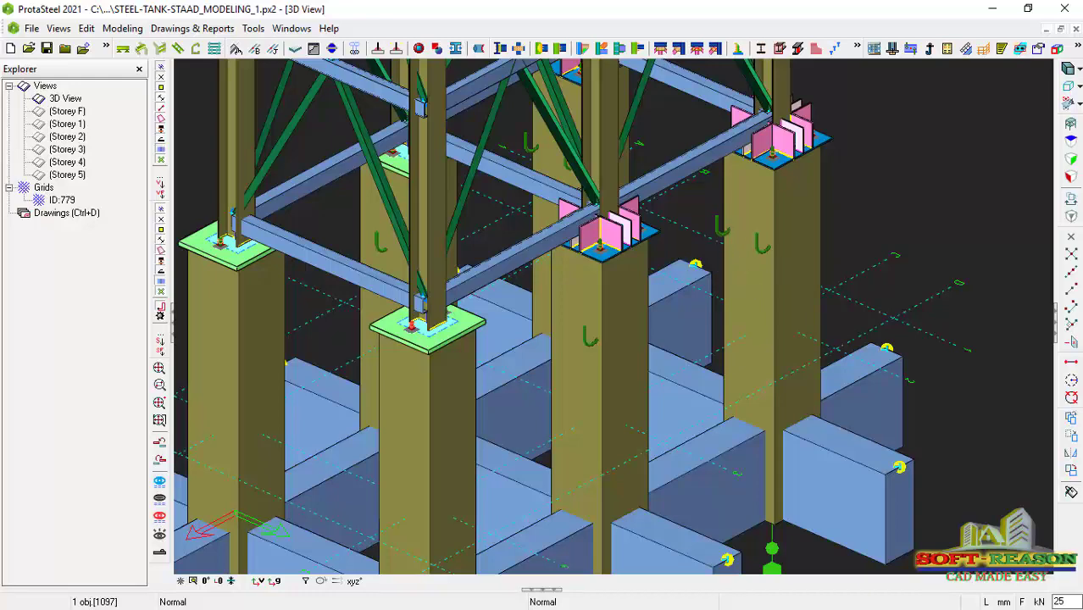
{"action": "scroll", "coordinate": [621, 326], "scroll_direction": "up", "scroll_amount": 3}
{"action": "double_click", "coordinate": [513, 383]}
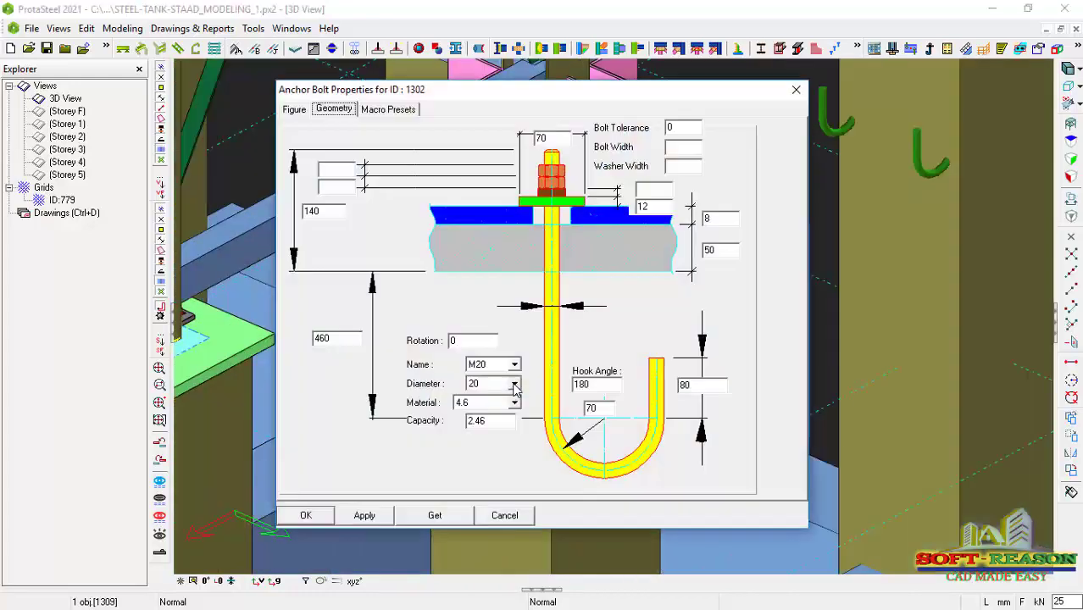
{"action": "left_click_drag", "start_coordinate": [482, 344], "coordinate": [410, 361]}
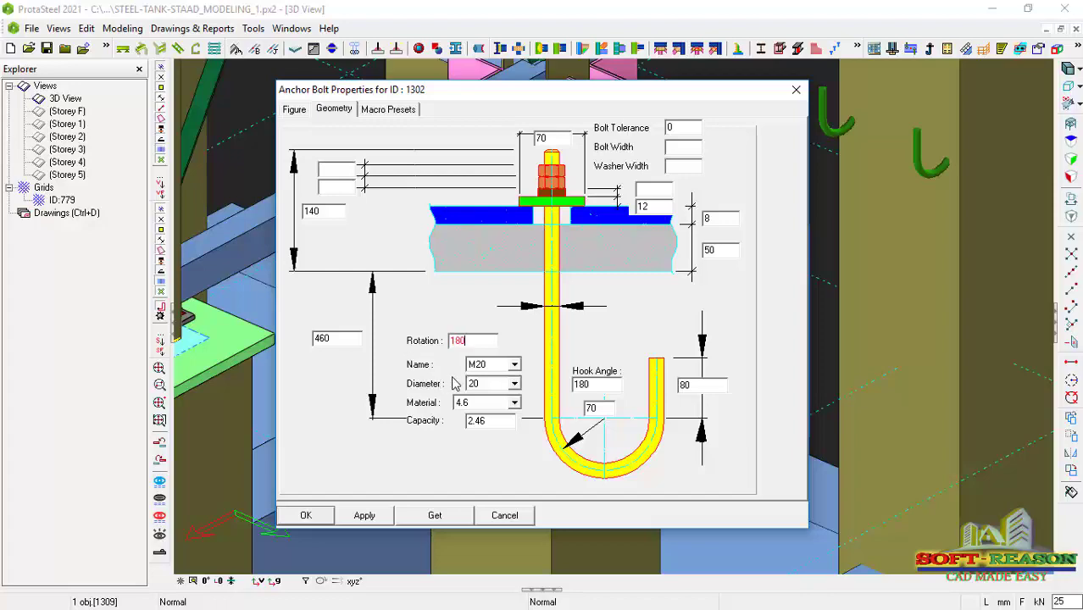
{"action": "left_click", "coordinate": [371, 517]}
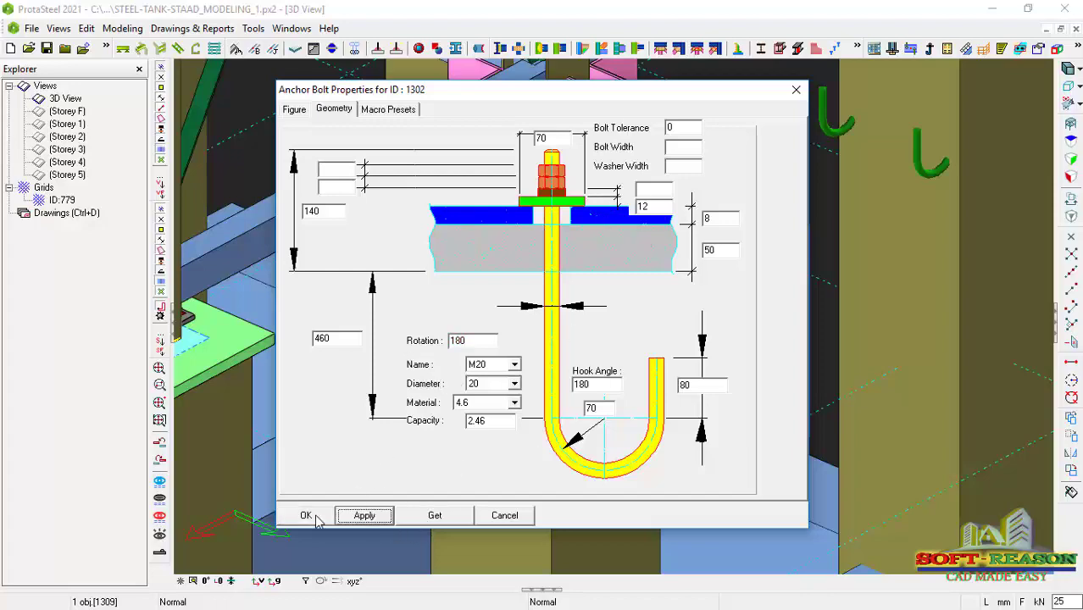
{"action": "left_click", "coordinate": [306, 515]}
- Set the rotation to 180 for the left of the two bolts protruding below the rear long side's far stiffened corner base plate
{"action": "scroll", "coordinate": [767, 364], "scroll_direction": "down", "scroll_amount": 6}
{"action": "scroll", "coordinate": [906, 202], "scroll_direction": "up", "scroll_amount": 3}
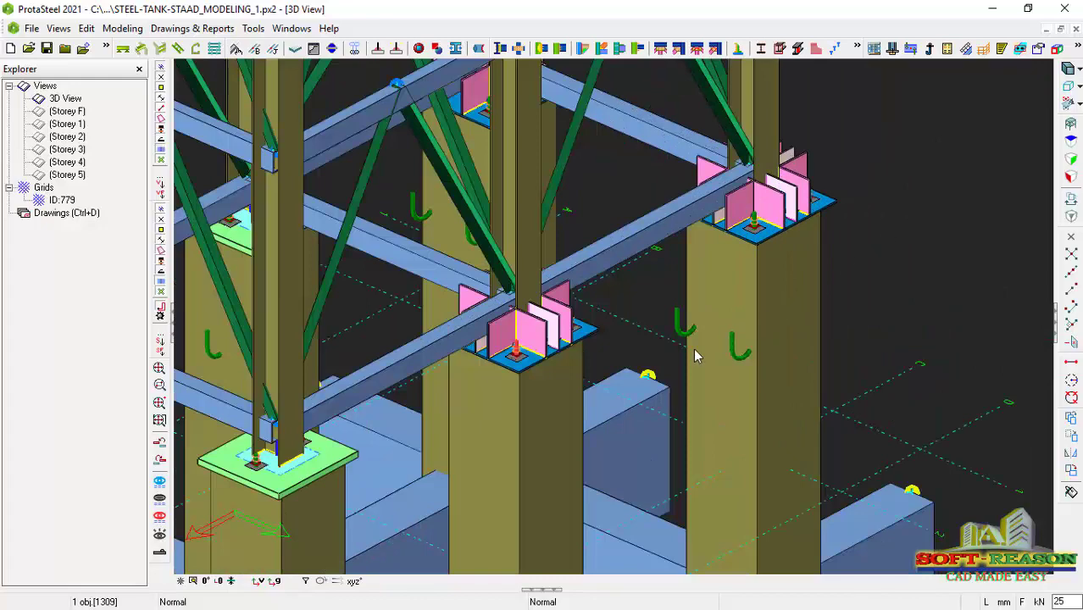
{"action": "scroll", "coordinate": [682, 333], "scroll_direction": "down", "scroll_amount": 3}
{"action": "scroll", "coordinate": [585, 333], "scroll_direction": "up", "scroll_amount": 2}
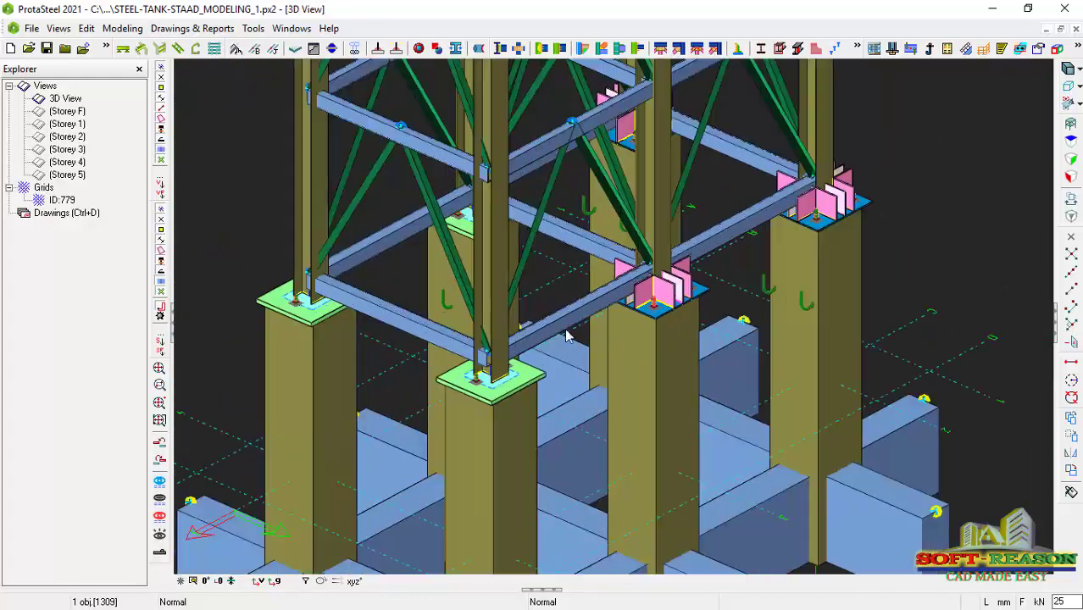
{"action": "scroll", "coordinate": [693, 315], "scroll_direction": "up", "scroll_amount": 3}
{"action": "double_click", "coordinate": [687, 320]}
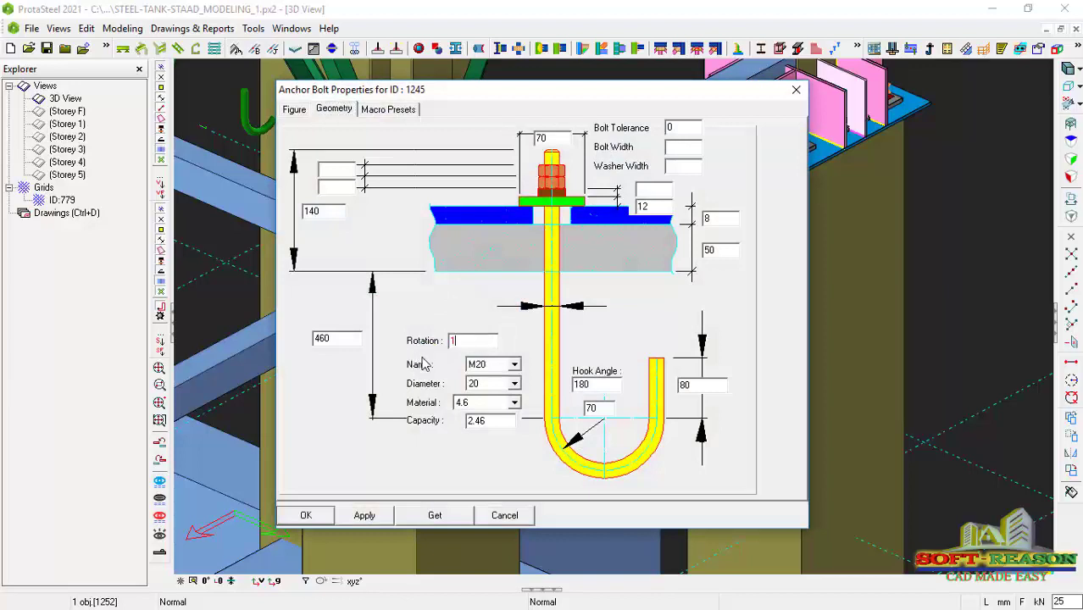
{"action": "type", "text": "180"}
{"action": "left_click", "coordinate": [310, 517]}
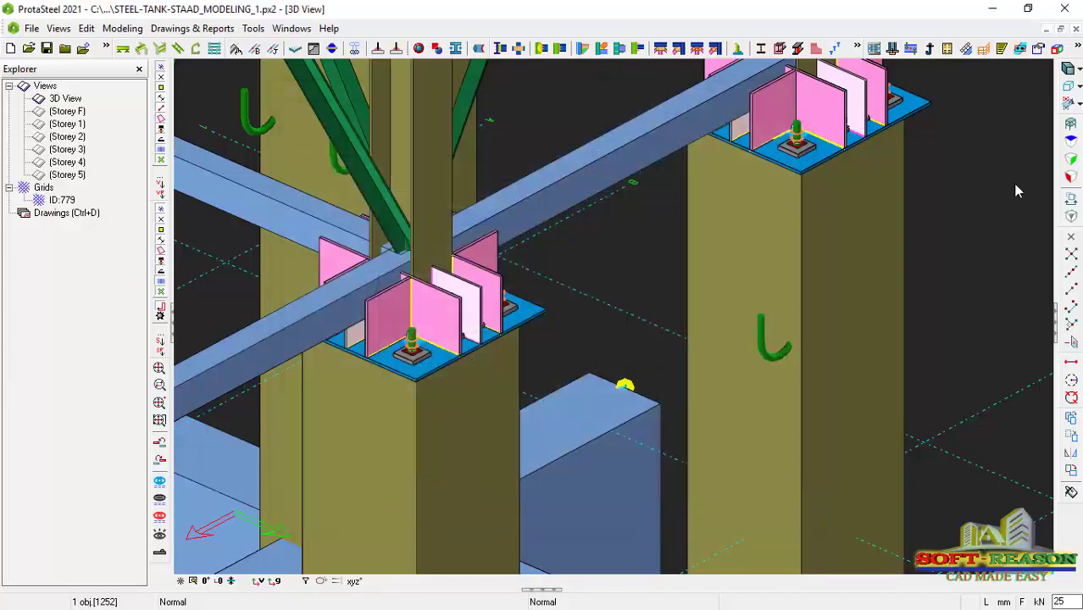
- Set the rotation to 180 for the remaining bolt protruding below the rear long side's far stiffened corner base plate
{"action": "double_click", "coordinate": [763, 355]}
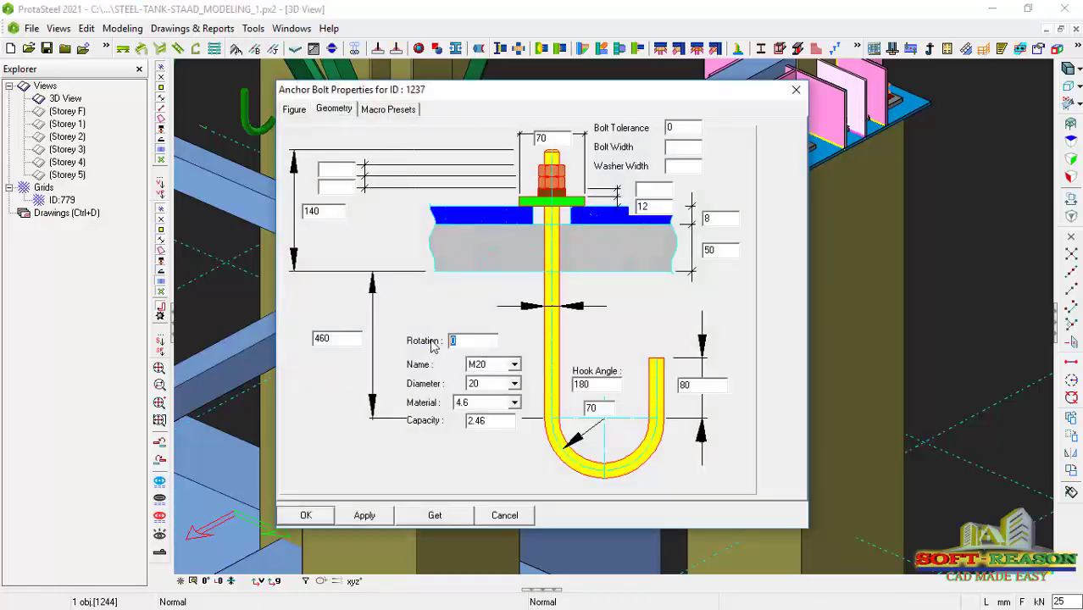
{"action": "type", "text": "180"}
{"action": "left_click", "coordinate": [323, 517]}
{"action": "scroll", "coordinate": [835, 284], "scroll_direction": "down", "scroll_amount": 2}
{"action": "key", "text": "Escape"}
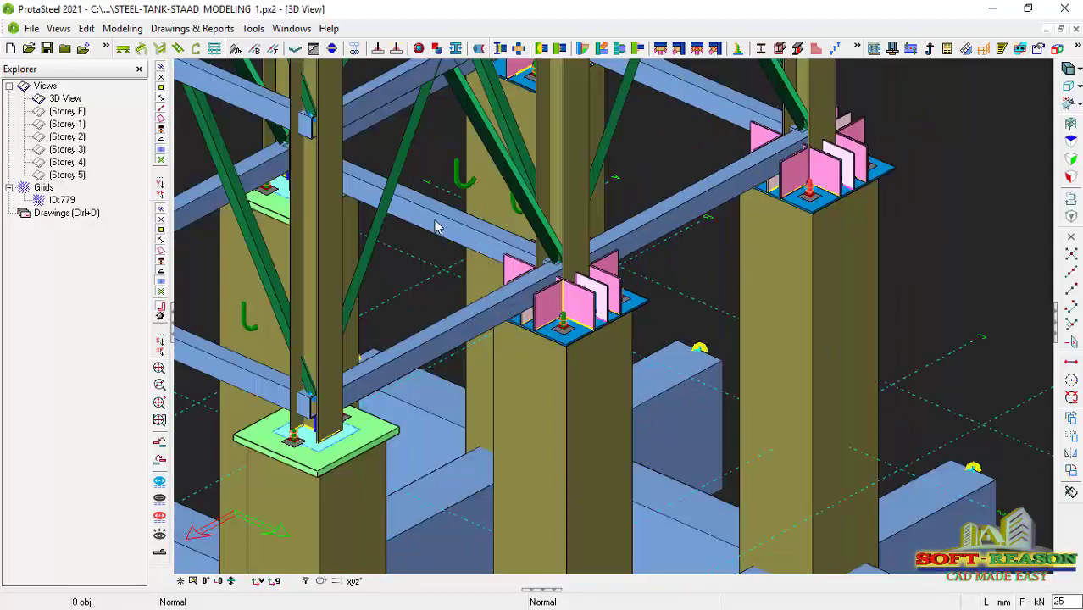
- Set the rotation to 180 for the left protruding anchor bolt under the opposite long side's far stiffened corner base plate
{"action": "double_click", "coordinate": [460, 186]}
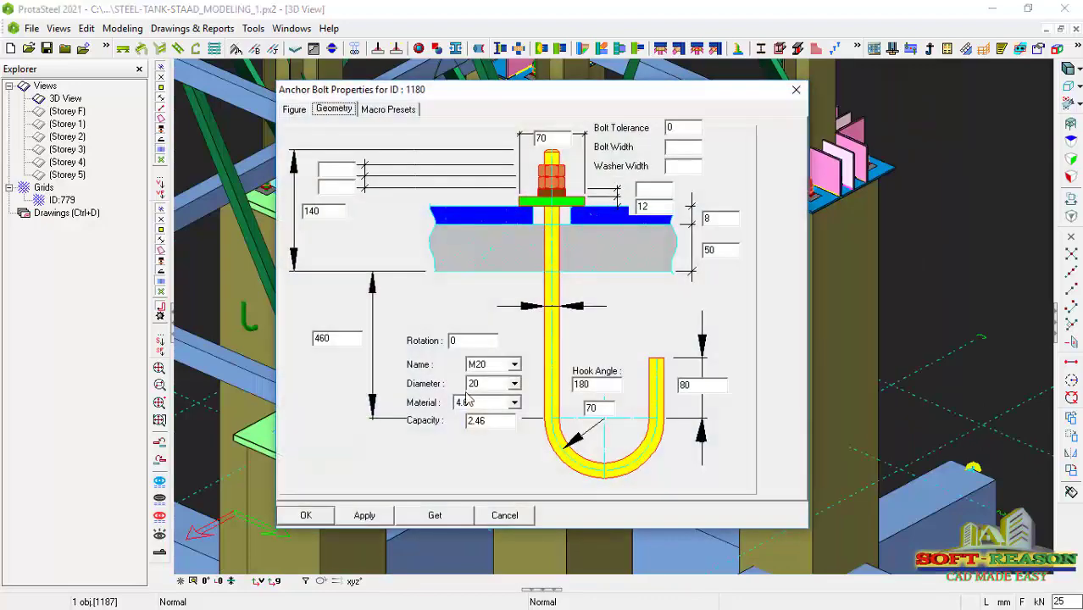
{"action": "double_click", "coordinate": [486, 340]}
{"action": "type", "text": "180"}
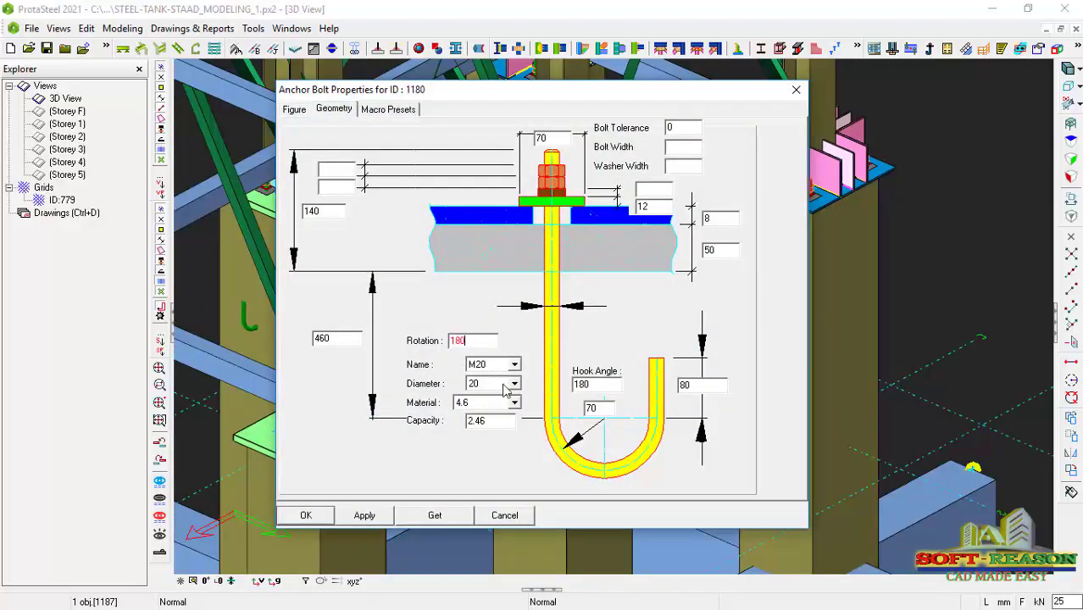
{"action": "left_click", "coordinate": [364, 515]}
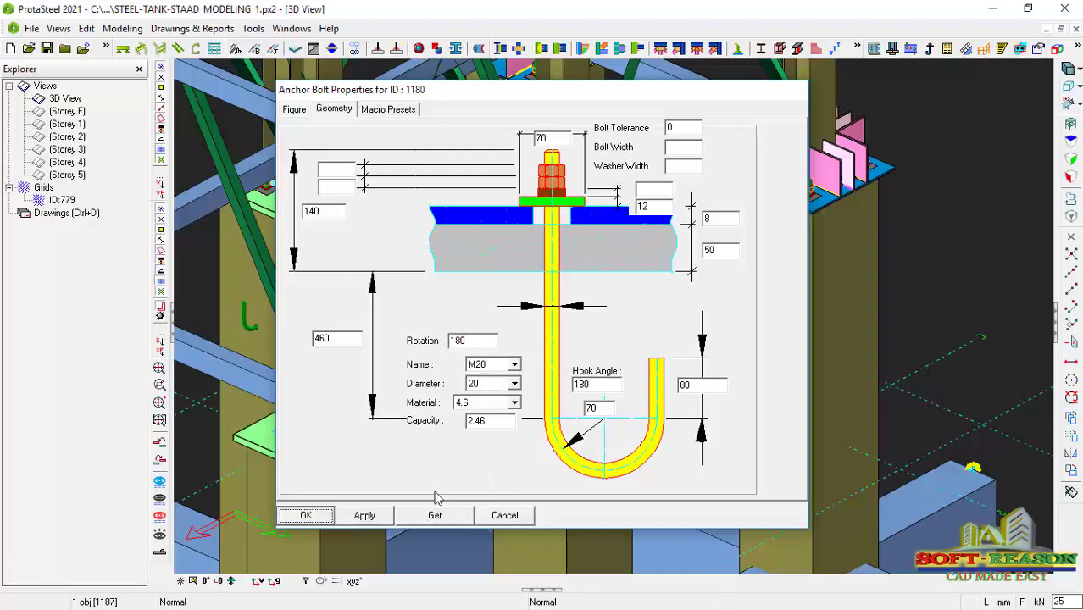
{"action": "left_click", "coordinate": [502, 515]}
- Set the rotation to 180 for the second protruding anchor bolt under the opposite long side's far stiffened corner base plate
{"action": "scroll", "coordinate": [689, 310], "scroll_direction": "down", "scroll_amount": 2}
{"action": "scroll", "coordinate": [562, 311], "scroll_direction": "up", "scroll_amount": 3}
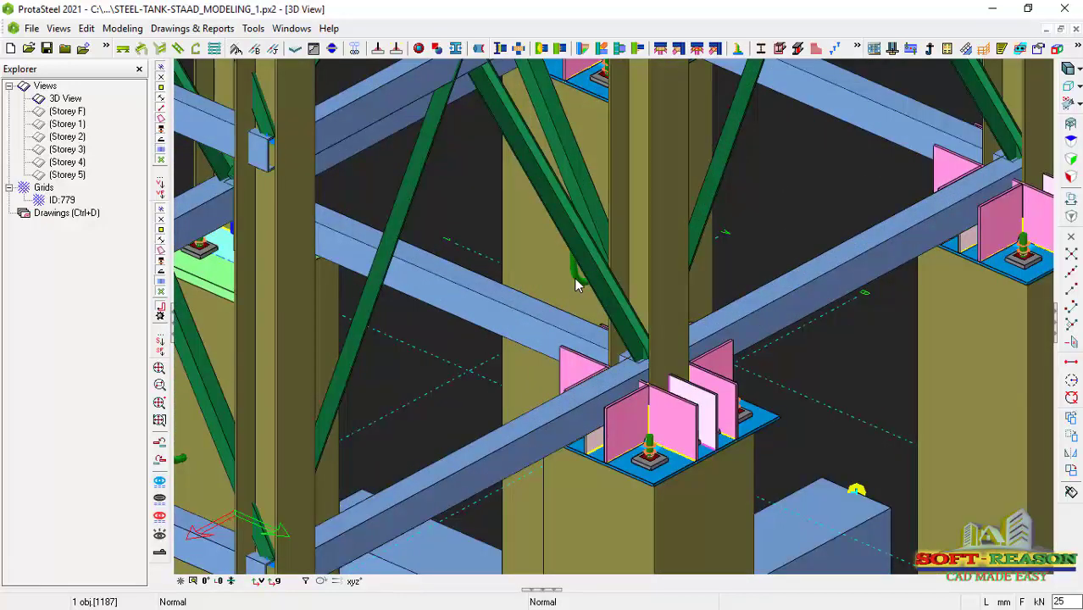
{"action": "double_click", "coordinate": [576, 278]}
{"action": "double_click", "coordinate": [481, 340]}
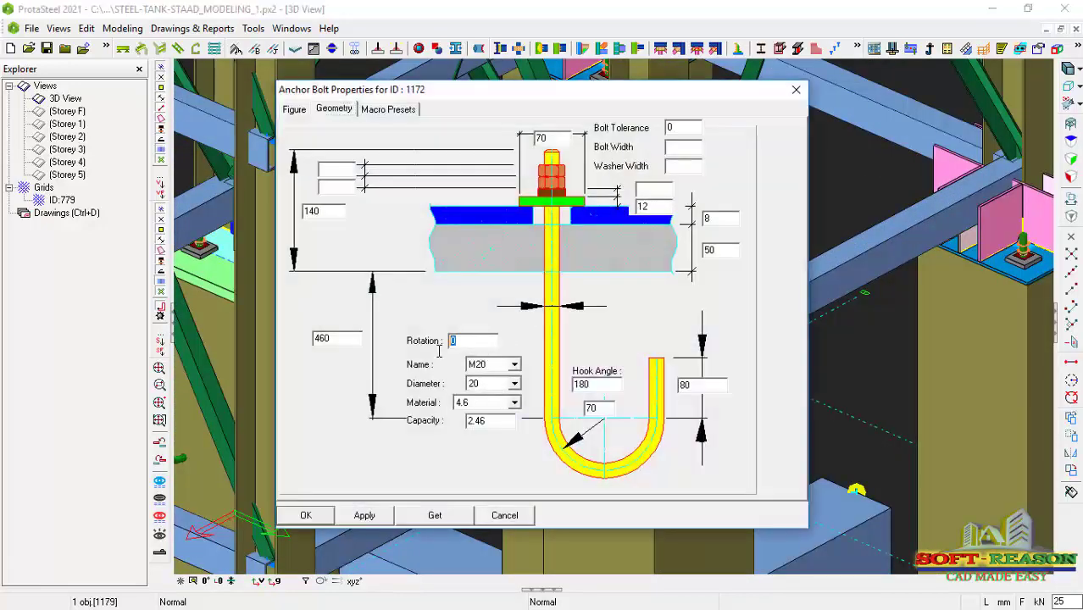
{"action": "type", "text": "180"}
{"action": "left_click", "coordinate": [363, 516]}
{"action": "left_click", "coordinate": [306, 516]}
- Set the rotation to 180 for the anchor bolt protruding from the concrete column under the opposite long side's middle plain base plate
{"action": "scroll", "coordinate": [737, 246], "scroll_direction": "down", "scroll_amount": 2}
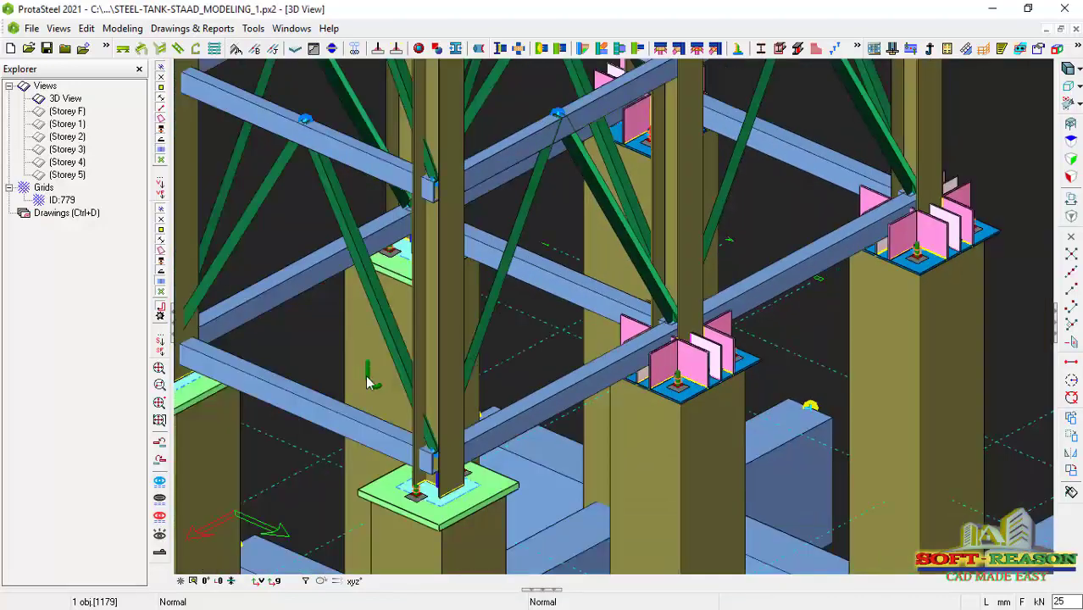
{"action": "middle_click_drag", "start_coordinate": [369, 380], "coordinate": [488, 334]}
{"action": "scroll", "coordinate": [702, 302], "scroll_direction": "down", "scroll_amount": 1}
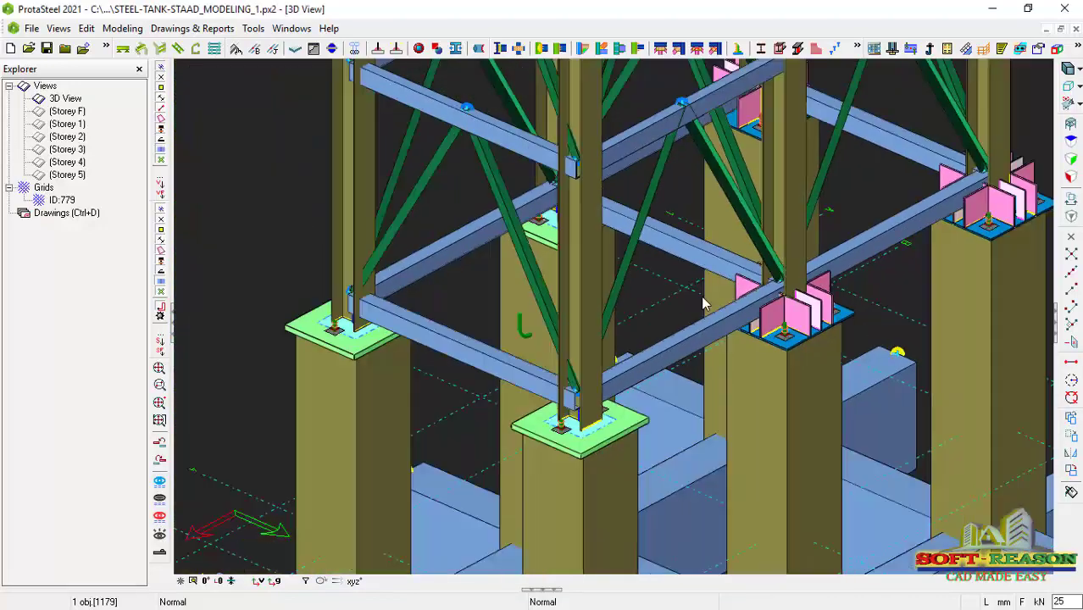
{"action": "double_click", "coordinate": [520, 329]}
{"action": "double_click", "coordinate": [454, 342]}
{"action": "key", "text": "BackSpace"}
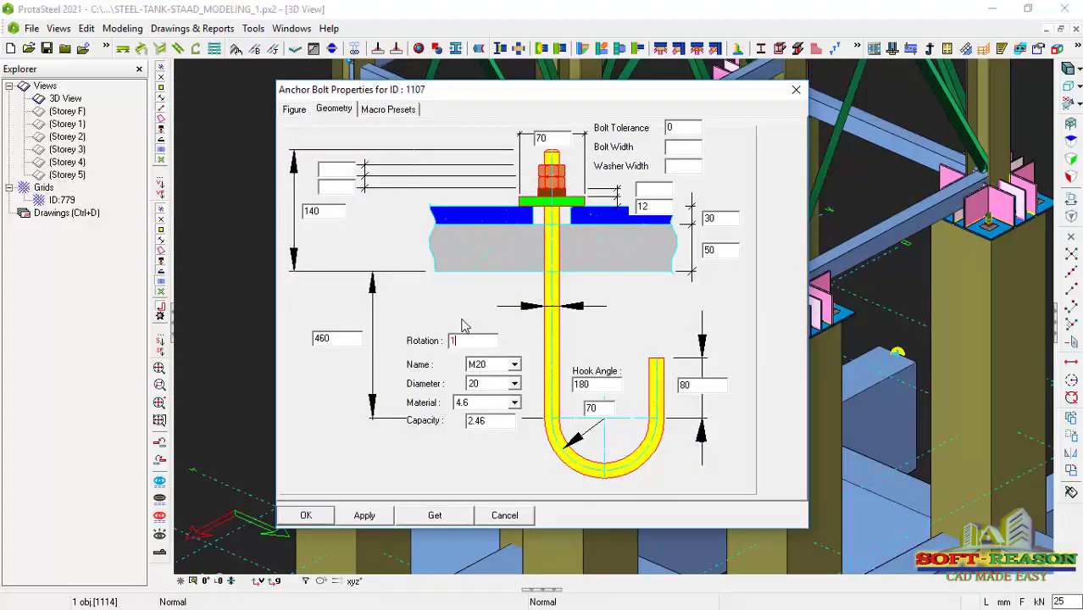
{"action": "type", "text": "180"}
{"action": "left_click", "coordinate": [373, 516]}
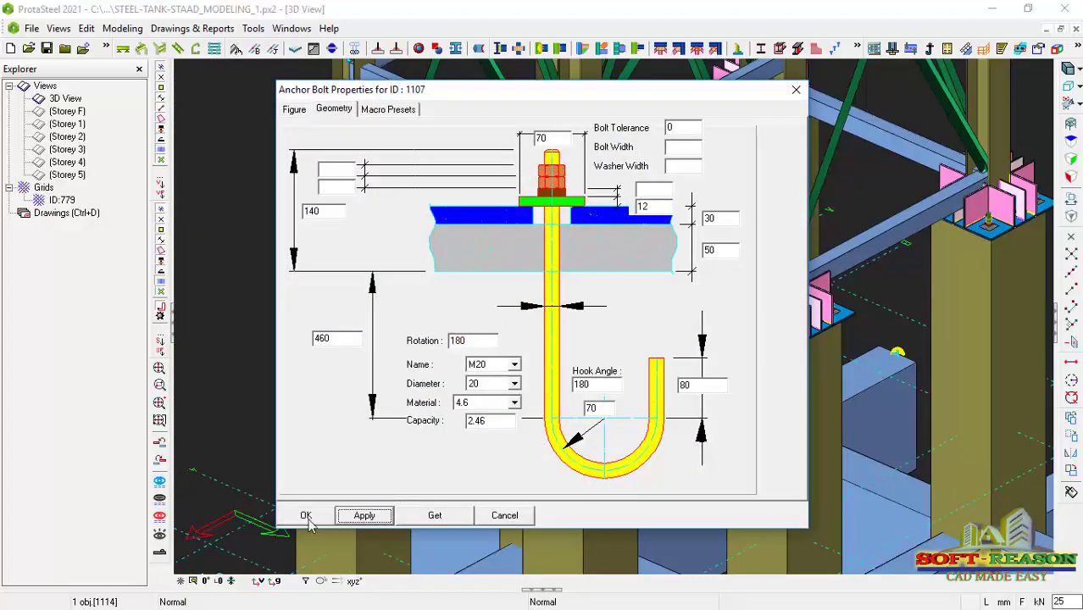
- Accept the rotation of 180 for the anchor bolt and close its properties
{"action": "left_click", "coordinate": [322, 520]}
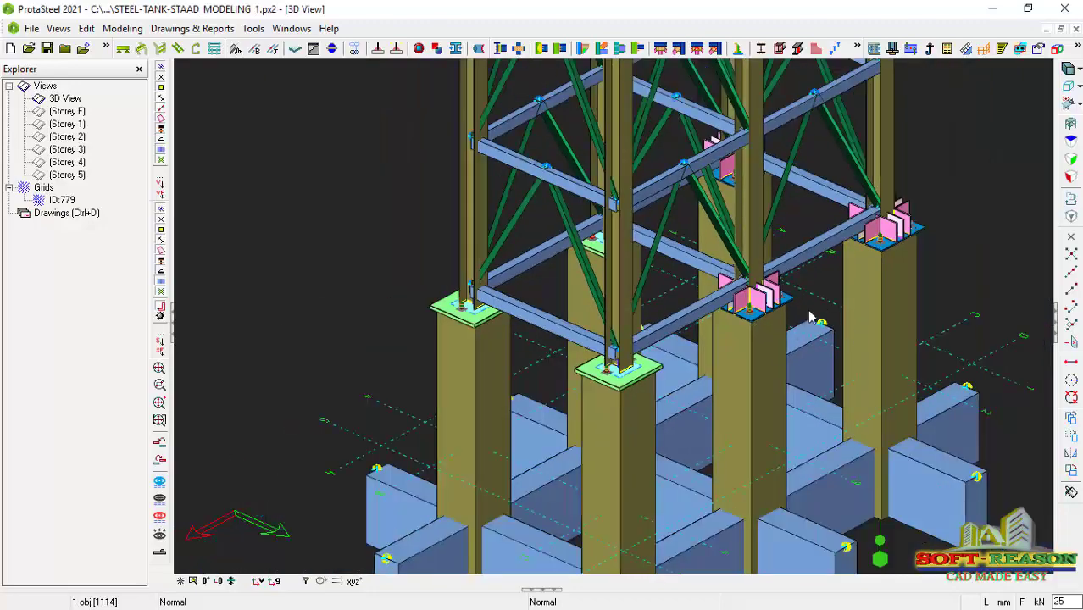
{"action": "left_click", "coordinate": [775, 360]}
- Examine the plain base plate, column welds and anchor bolt on the near corner concrete column
{"action": "scroll", "coordinate": [749, 346], "scroll_direction": "down", "scroll_amount": 3}
{"action": "middle_click_drag", "start_coordinate": [774, 349], "coordinate": [457, 339]}
{"action": "middle_click_drag", "start_coordinate": [593, 336], "coordinate": [779, 399]}
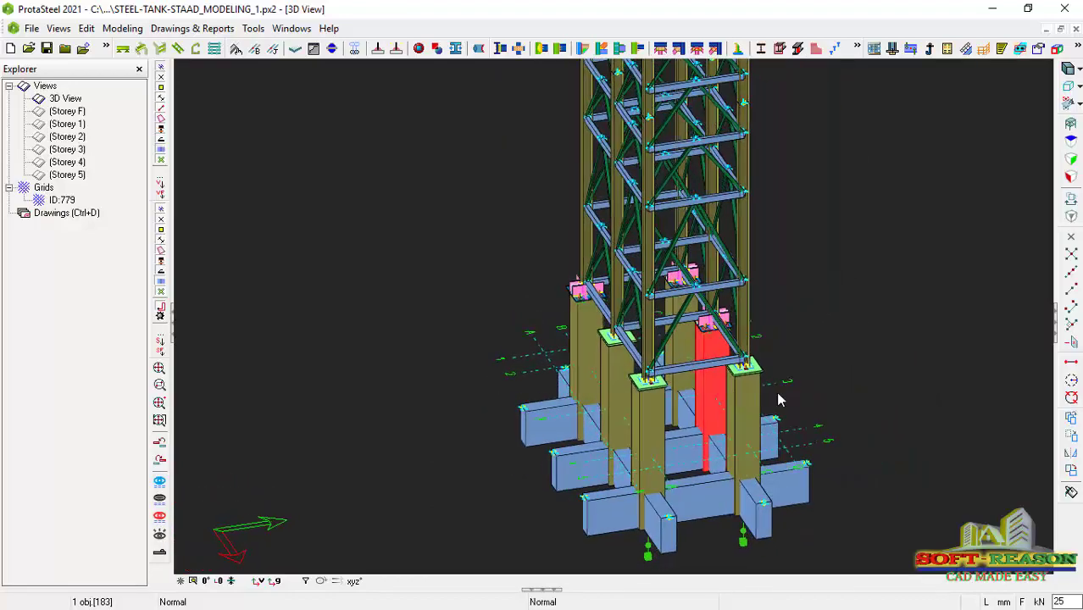
{"action": "scroll", "coordinate": [726, 390], "scroll_direction": "up", "scroll_amount": 3}
{"action": "left_click", "coordinate": [817, 312]}
{"action": "scroll", "coordinate": [386, 407], "scroll_direction": "up", "scroll_amount": 4}
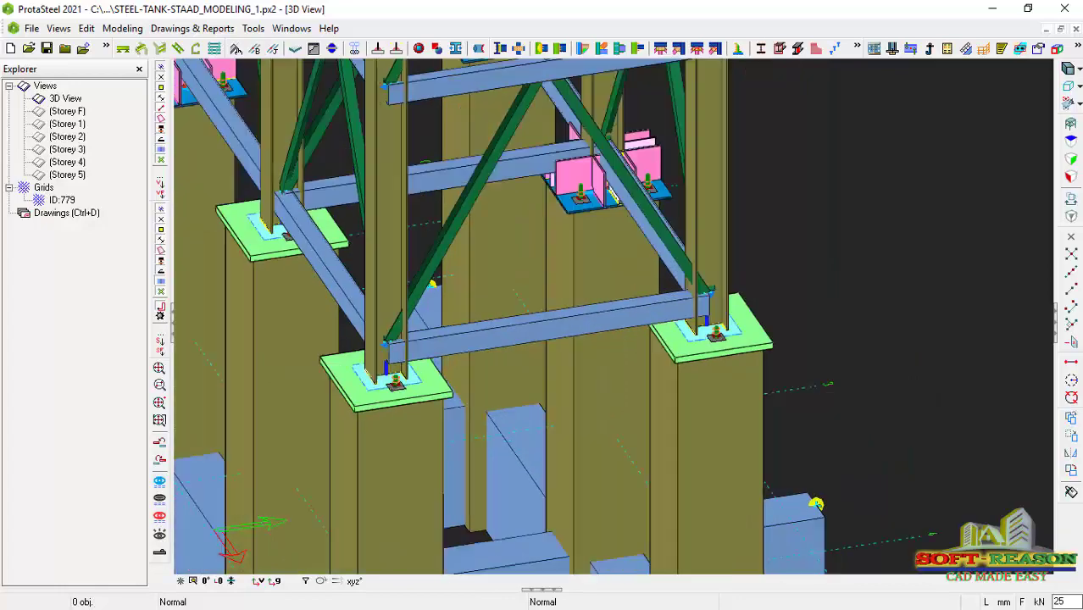
{"action": "scroll", "coordinate": [384, 415], "scroll_direction": "down", "scroll_amount": 2}
{"action": "scroll", "coordinate": [383, 416], "scroll_direction": "up", "scroll_amount": 8}
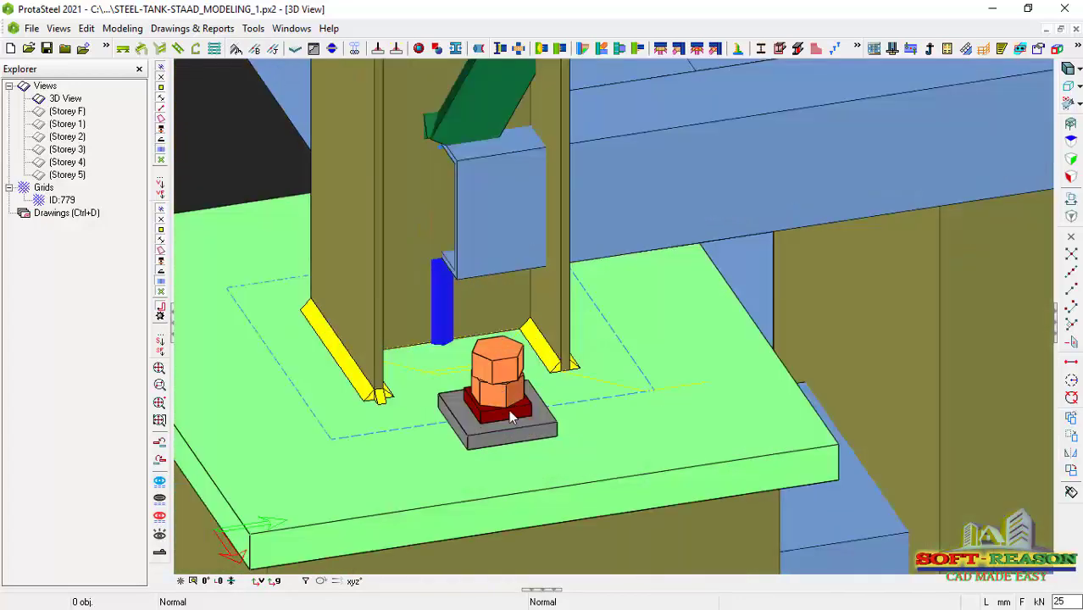
{"action": "scroll", "coordinate": [487, 382], "scroll_direction": "down", "scroll_amount": 2}
{"action": "scroll", "coordinate": [627, 377], "scroll_direction": "down", "scroll_amount": 2}
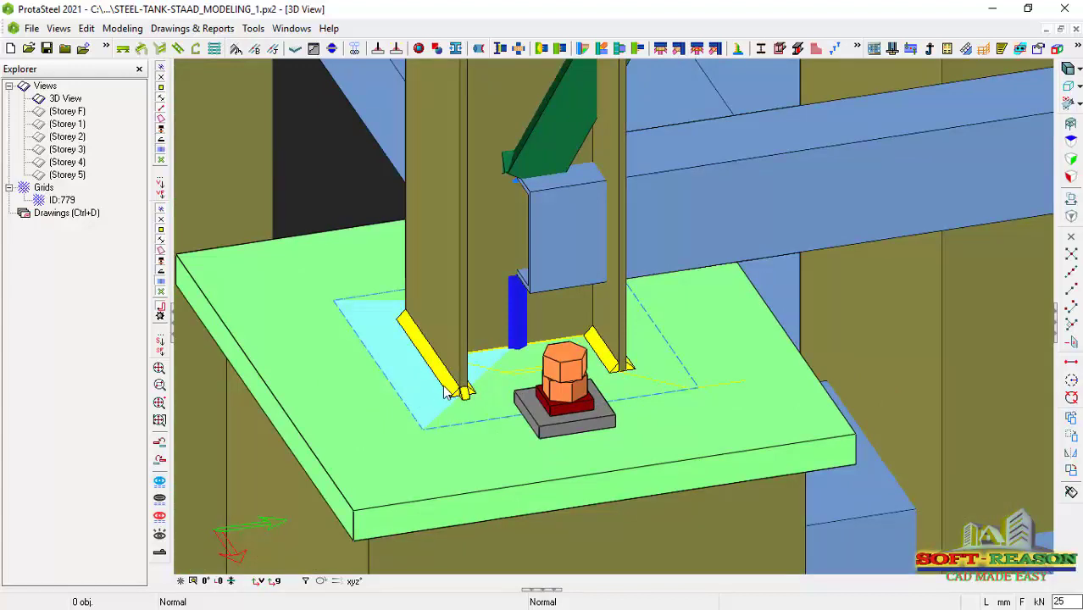
{"action": "scroll", "coordinate": [444, 395], "scroll_direction": "up", "scroll_amount": 1}
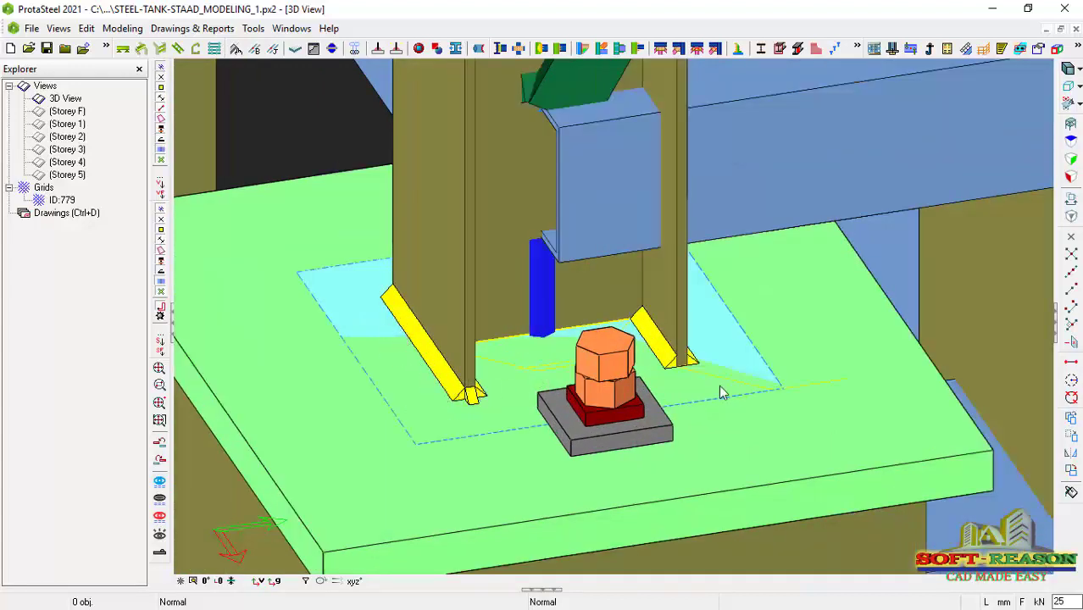
{"action": "scroll", "coordinate": [695, 415], "scroll_direction": "down", "scroll_amount": 2}
{"action": "scroll", "coordinate": [610, 439], "scroll_direction": "down", "scroll_amount": 1}
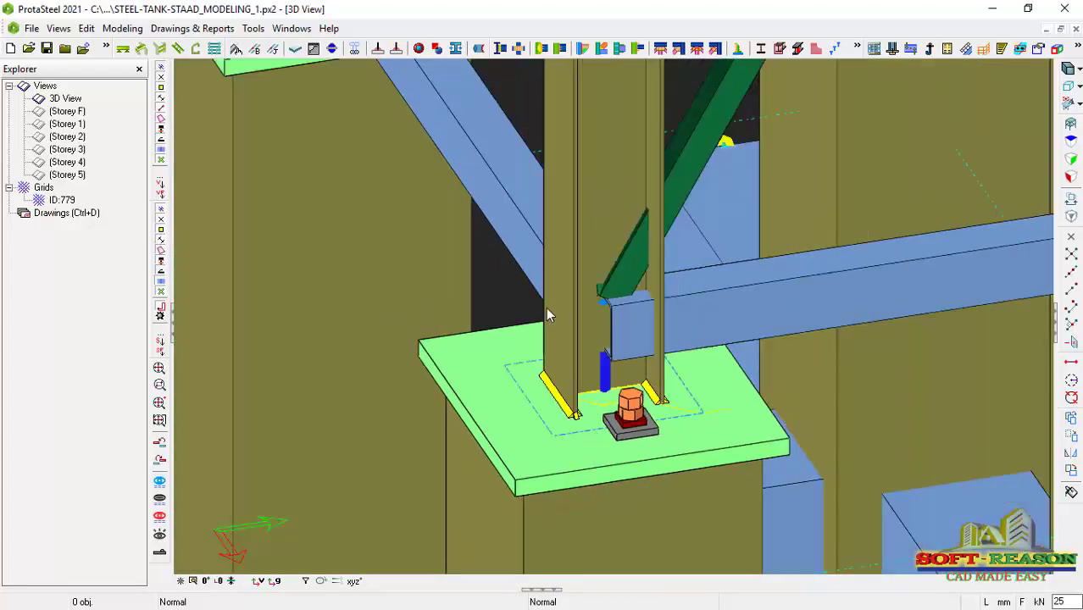
{"action": "scroll", "coordinate": [496, 431], "scroll_direction": "down", "scroll_amount": 2}
{"action": "scroll", "coordinate": [612, 411], "scroll_direction": "up", "scroll_amount": 3}
- Review the geometry, general and detailing definitions of the green embedded plate on the near corner column
{"action": "left_click", "coordinate": [700, 427]}
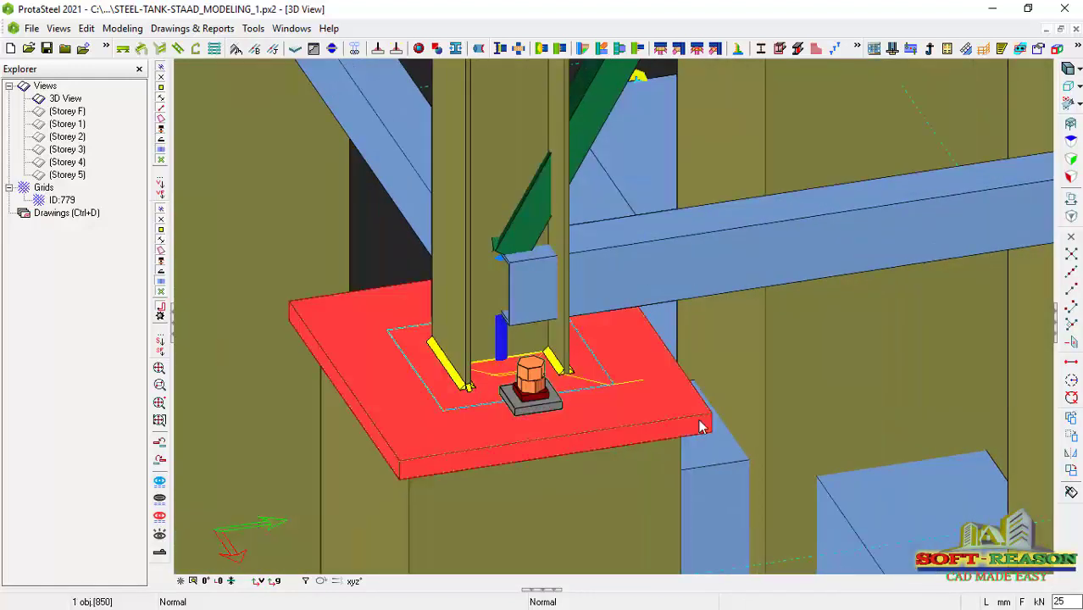
{"action": "double_click", "coordinate": [621, 405]}
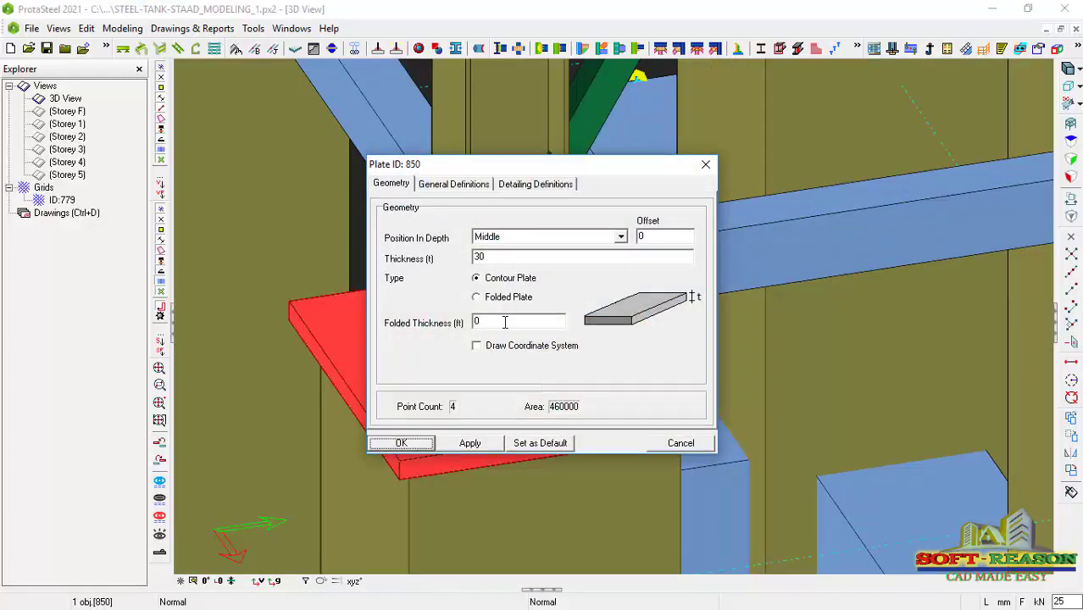
{"action": "left_click", "coordinate": [471, 187]}
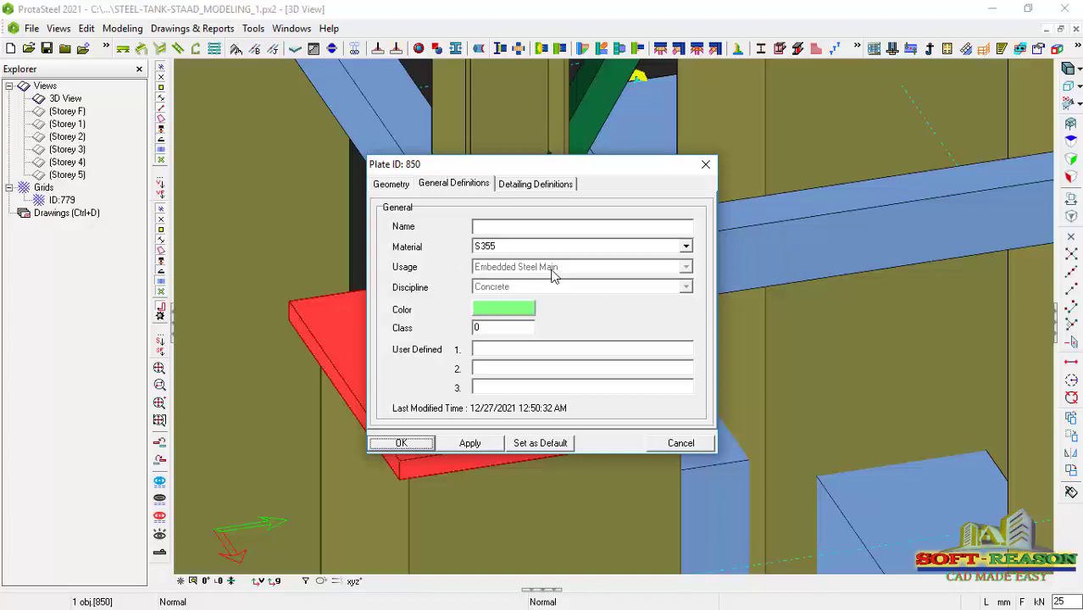
{"action": "left_click", "coordinate": [511, 185]}
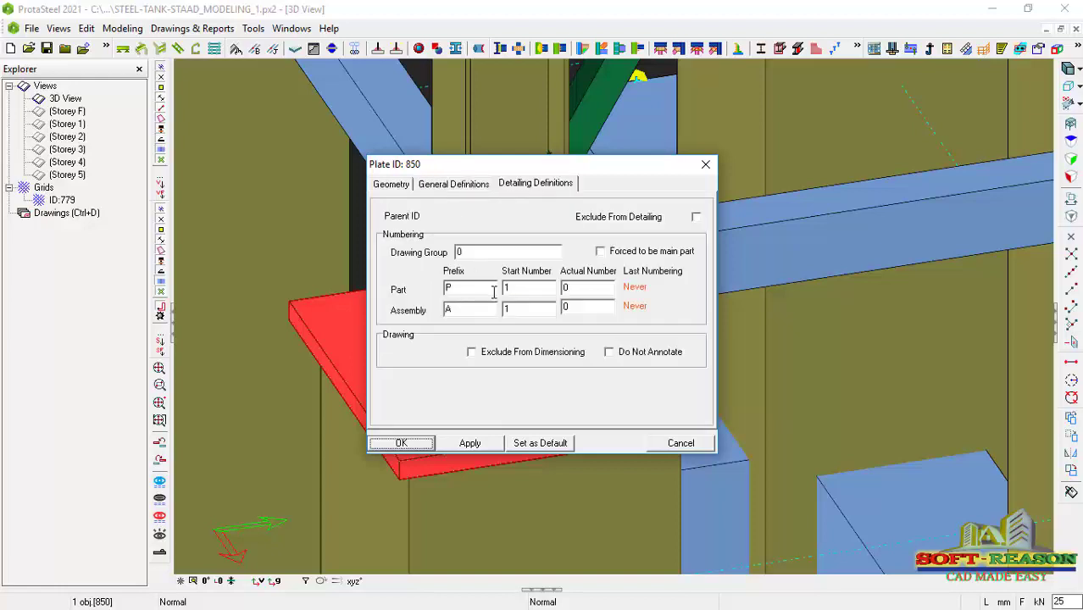
{"action": "left_click", "coordinate": [400, 444]}
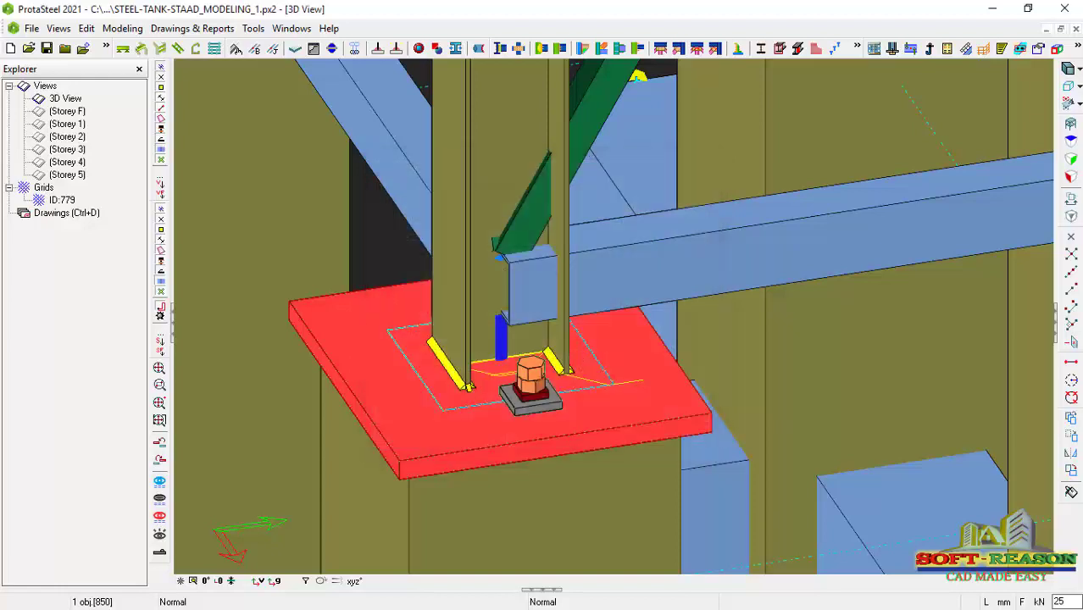
- Compare the plain green base plates with the stiffened base plate on the far corner column
{"action": "left_click", "coordinate": [707, 366]}
{"action": "scroll", "coordinate": [672, 354], "scroll_direction": "down", "scroll_amount": 3}
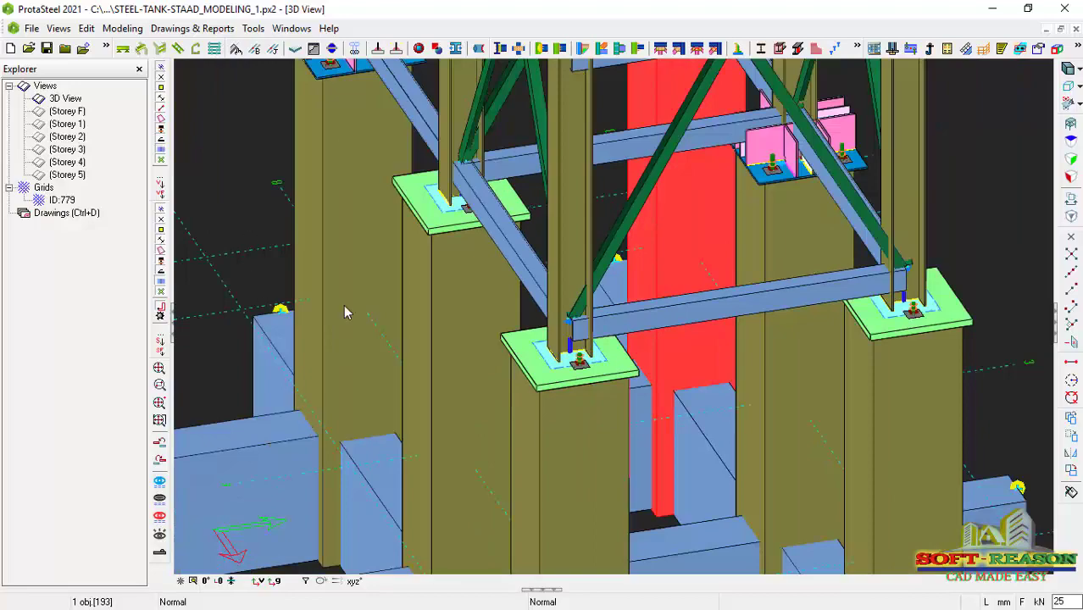
{"action": "key", "text": "Escape"}
{"action": "scroll", "coordinate": [521, 327], "scroll_direction": "up", "scroll_amount": 3}
{"action": "scroll", "coordinate": [551, 355], "scroll_direction": "down", "scroll_amount": 6}
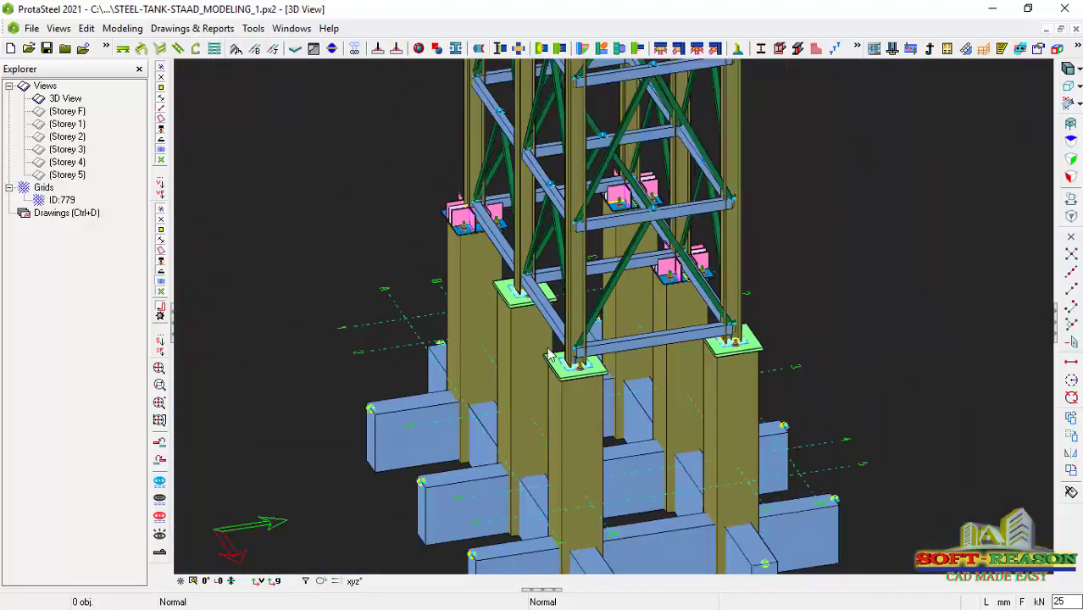
{"action": "scroll", "coordinate": [455, 238], "scroll_direction": "up", "scroll_amount": 4}
{"action": "scroll", "coordinate": [522, 247], "scroll_direction": "up", "scroll_amount": 1}
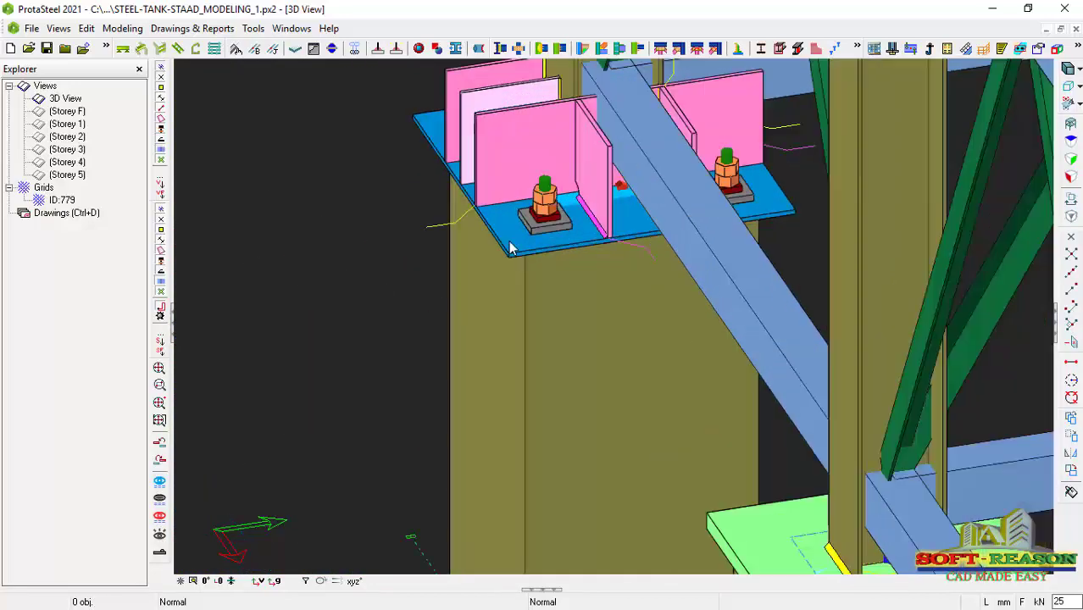
{"action": "scroll", "coordinate": [492, 246], "scroll_direction": "down", "scroll_amount": 4}
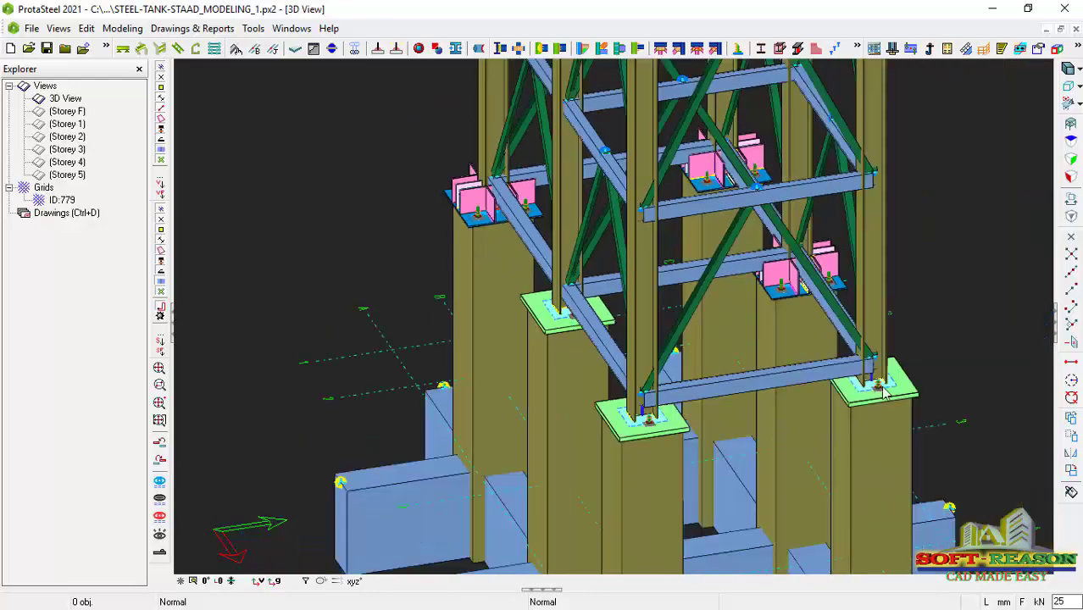
- Inspect the green plate and anchor bolts on the adjacent corner column of the plain-plate end
{"action": "left_click", "coordinate": [911, 392]}
{"action": "middle_click_drag", "start_coordinate": [886, 387], "coordinate": [636, 378]}
{"action": "scroll", "coordinate": [598, 360], "scroll_direction": "down", "scroll_amount": 3}
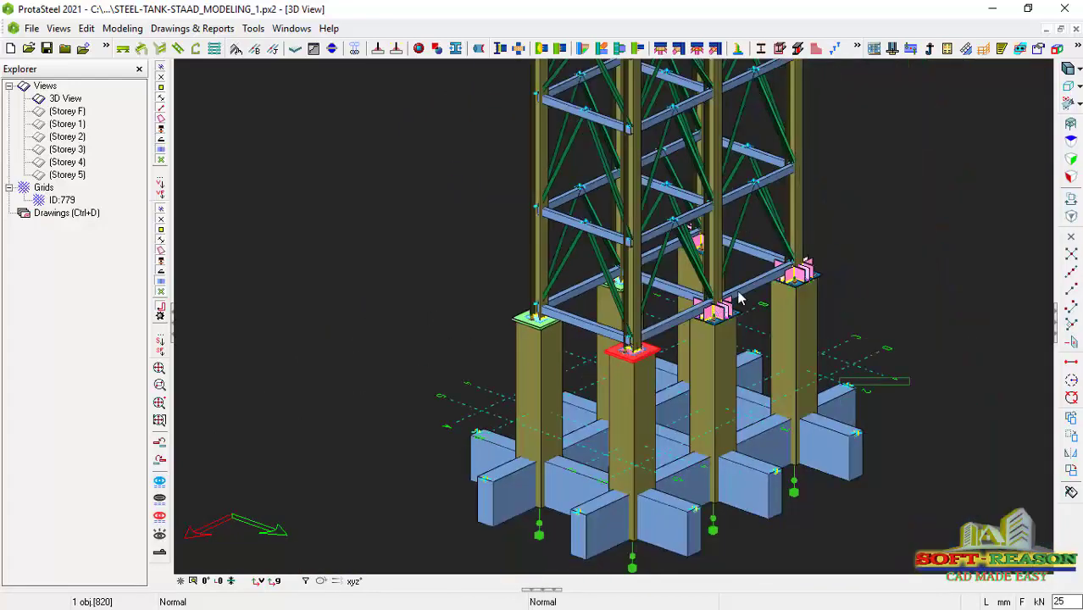
{"action": "scroll", "coordinate": [803, 423], "scroll_direction": "up", "scroll_amount": 2}
{"action": "key", "text": "Escape"}
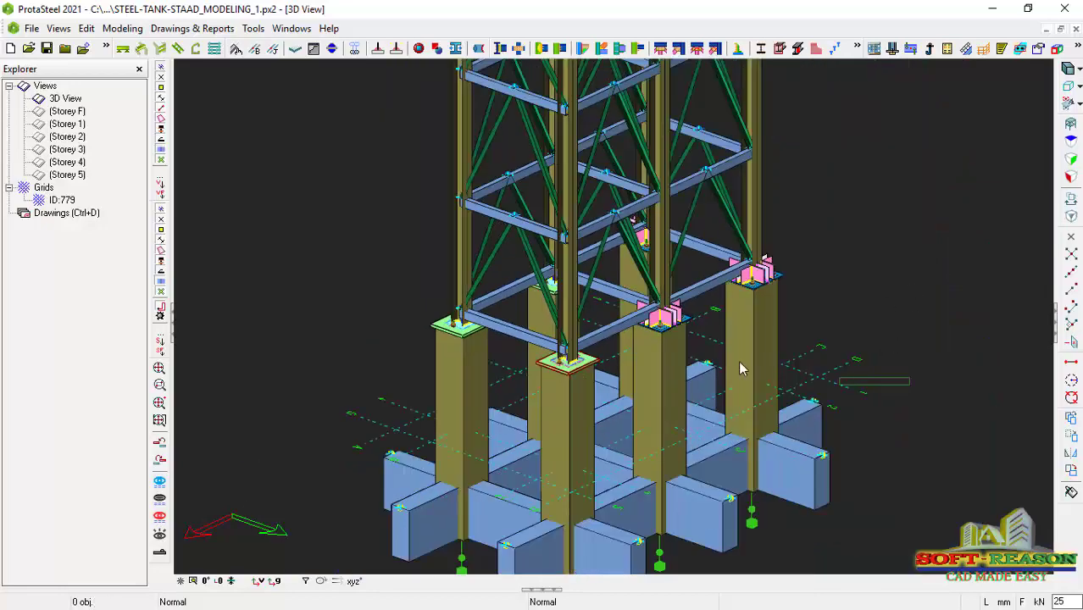
{"action": "scroll", "coordinate": [442, 401], "scroll_direction": "up", "scroll_amount": 5}
{"action": "scroll", "coordinate": [566, 331], "scroll_direction": "down", "scroll_amount": 2}
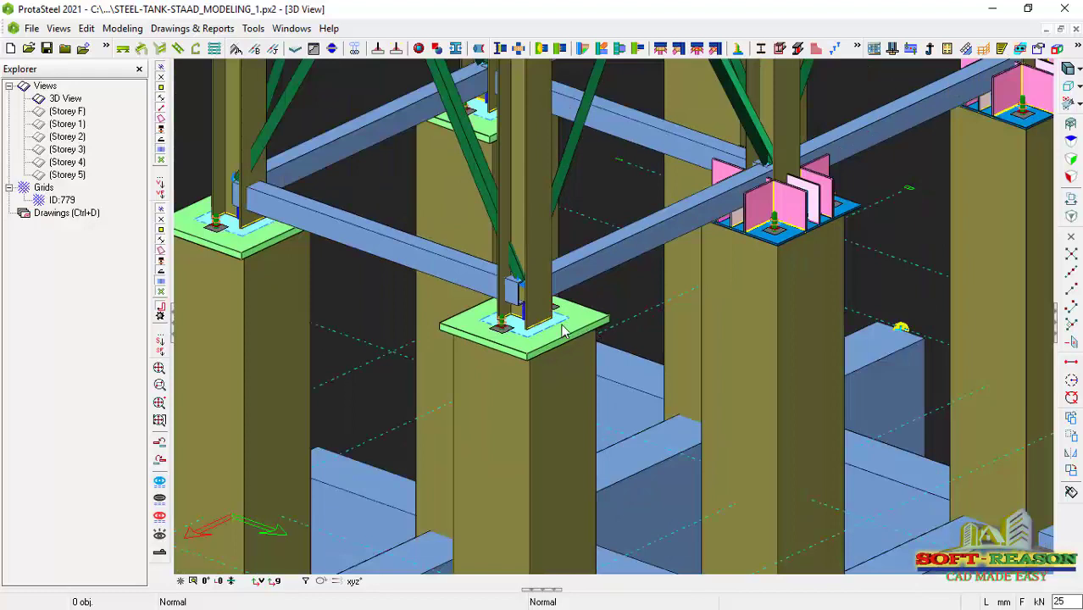
{"action": "scroll", "coordinate": [542, 343], "scroll_direction": "up", "scroll_amount": 1}
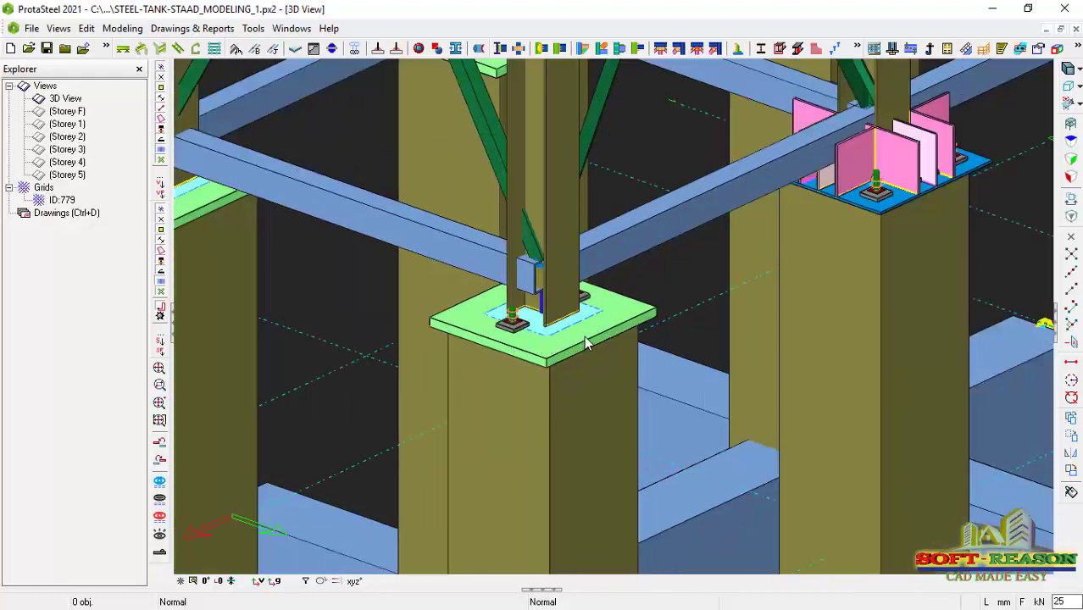
{"action": "scroll", "coordinate": [583, 356], "scroll_direction": "up", "scroll_amount": 1}
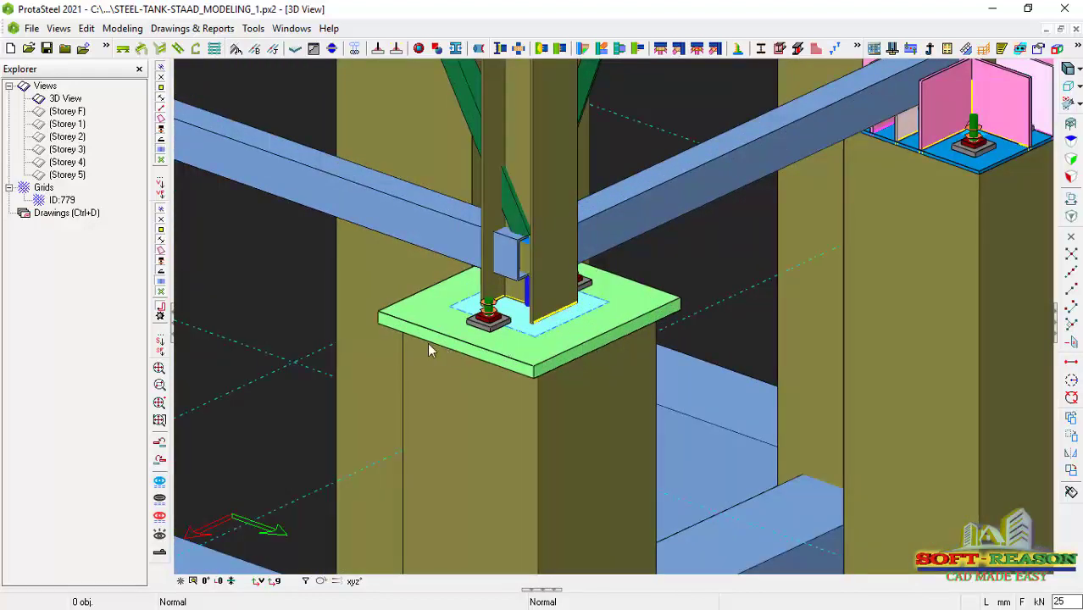
{"action": "scroll", "coordinate": [527, 357], "scroll_direction": "down", "scroll_amount": 3}
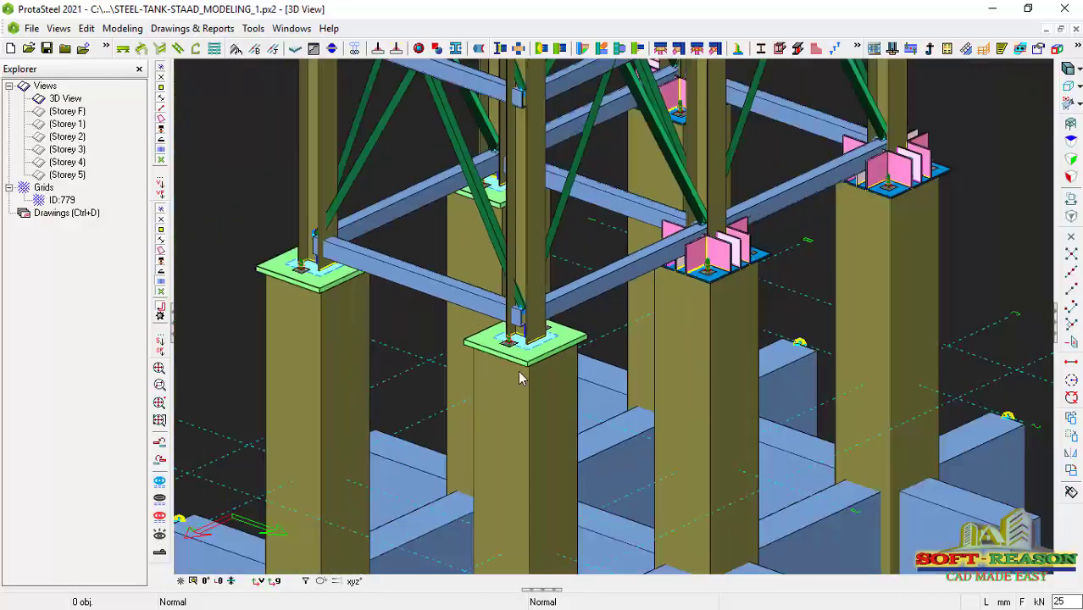
{"action": "scroll", "coordinate": [532, 363], "scroll_direction": "up", "scroll_amount": 1}
{"action": "scroll", "coordinate": [532, 363], "scroll_direction": "up", "scroll_amount": 2}
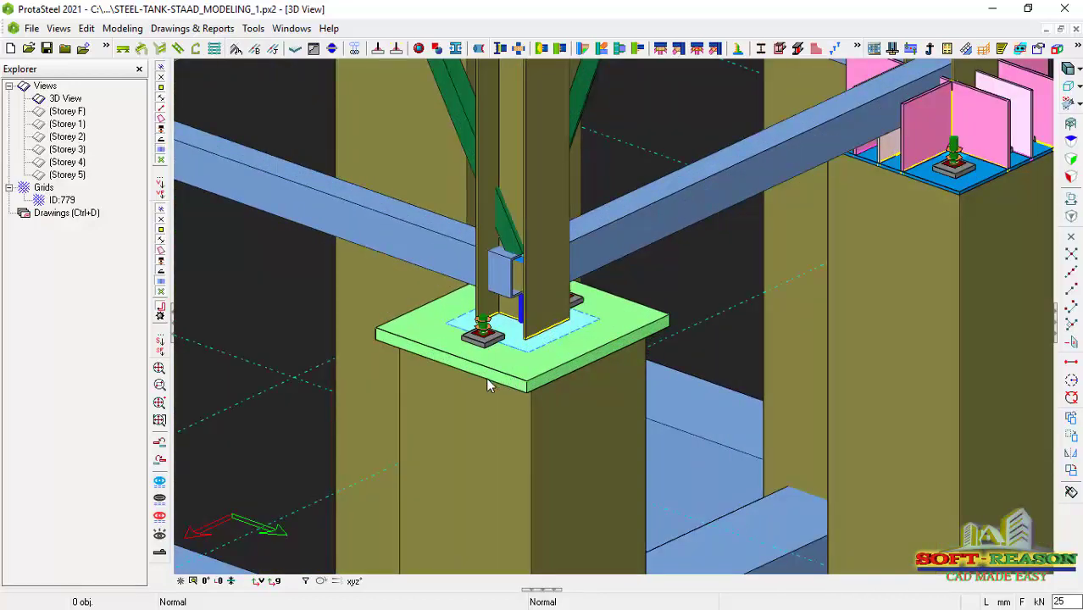
{"action": "scroll", "coordinate": [543, 334], "scroll_direction": "down", "scroll_amount": 3}
{"action": "scroll", "coordinate": [532, 356], "scroll_direction": "up", "scroll_amount": 2}
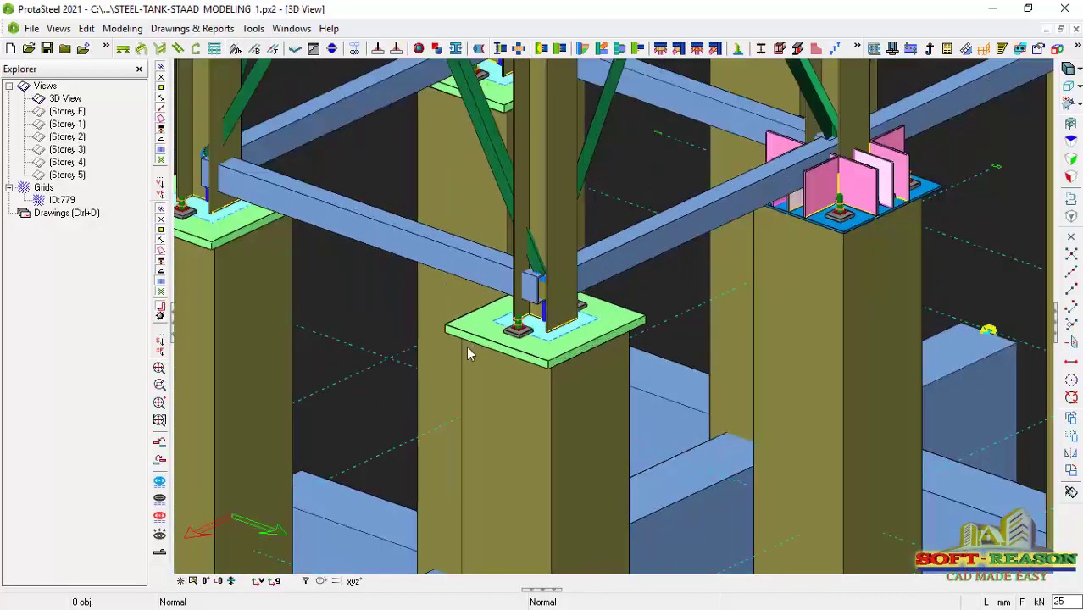
{"action": "scroll", "coordinate": [537, 371], "scroll_direction": "up", "scroll_amount": 2}
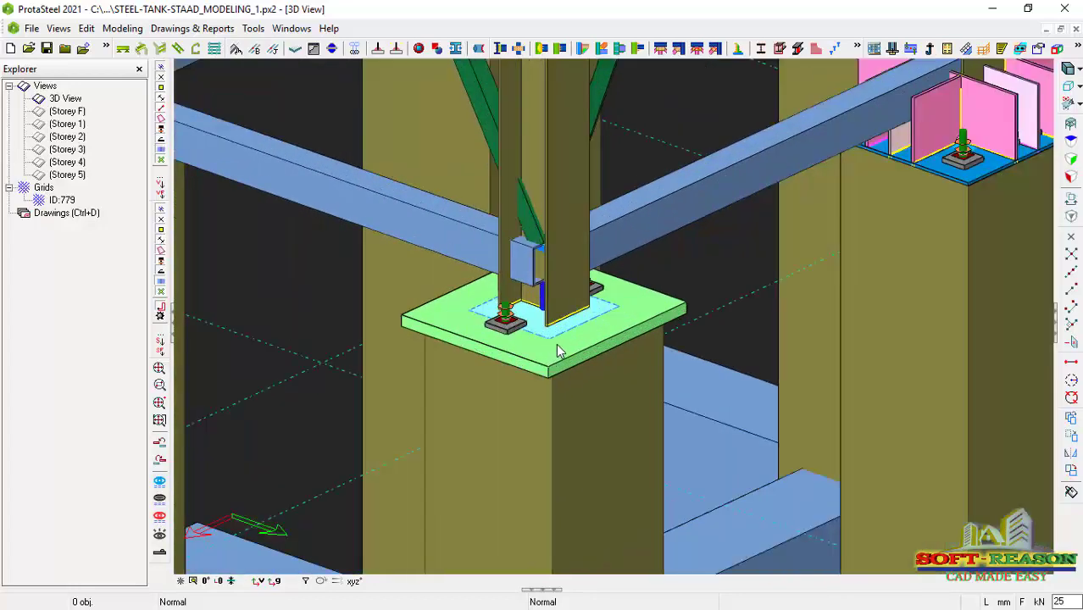
{"action": "scroll", "coordinate": [551, 339], "scroll_direction": "down", "scroll_amount": 1}
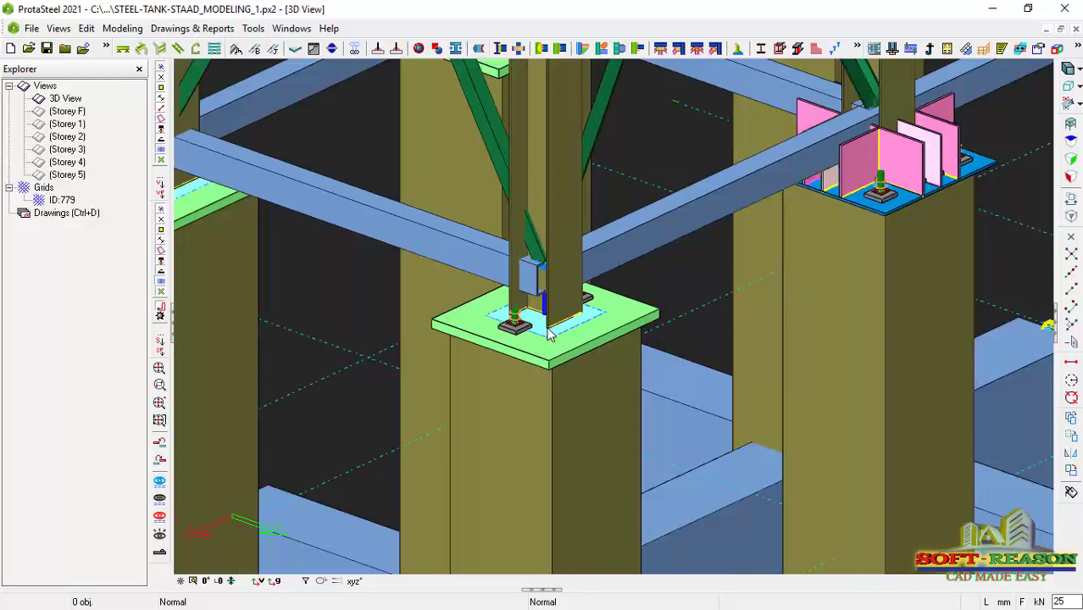
{"action": "scroll", "coordinate": [551, 337], "scroll_direction": "up", "scroll_amount": 2}
{"action": "scroll", "coordinate": [593, 314], "scroll_direction": "down", "scroll_amount": 3}
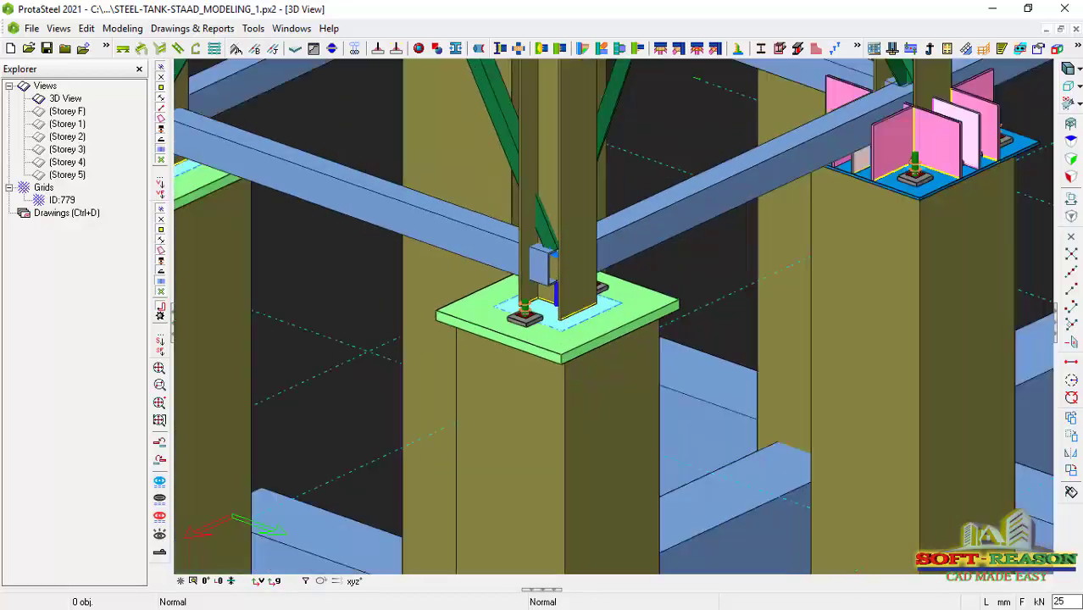
{"action": "scroll", "coordinate": [567, 326], "scroll_direction": "down", "scroll_amount": 3}
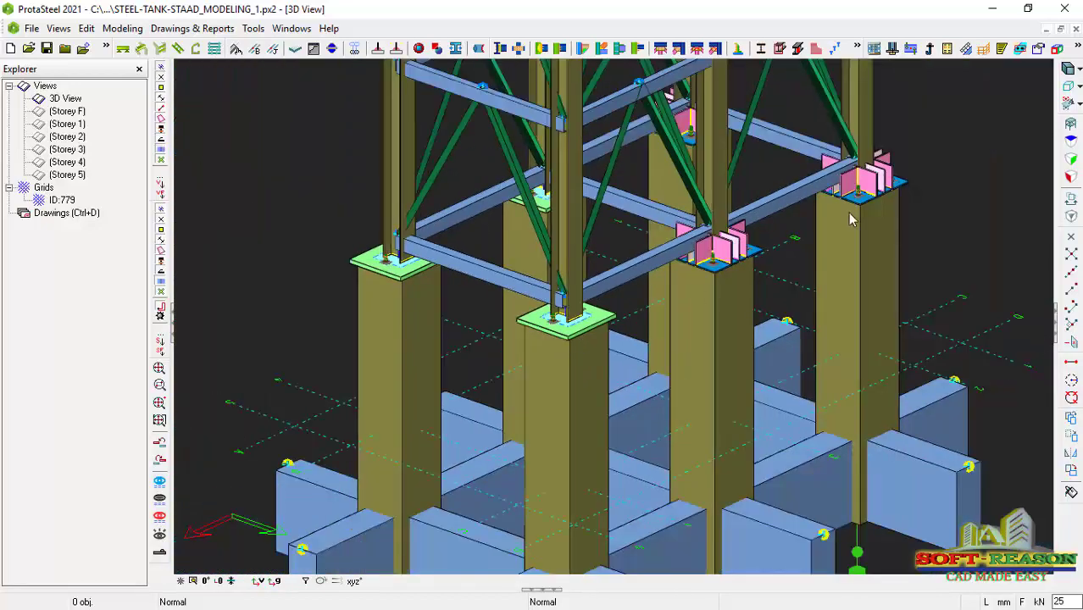
{"action": "scroll", "coordinate": [851, 219], "scroll_direction": "up", "scroll_amount": 1}
{"action": "scroll", "coordinate": [857, 242], "scroll_direction": "down", "scroll_amount": 2}
- Check the plain and stiffened base plates along the tower's long side
{"action": "middle_click_drag", "start_coordinate": [863, 245], "coordinate": [646, 258]}
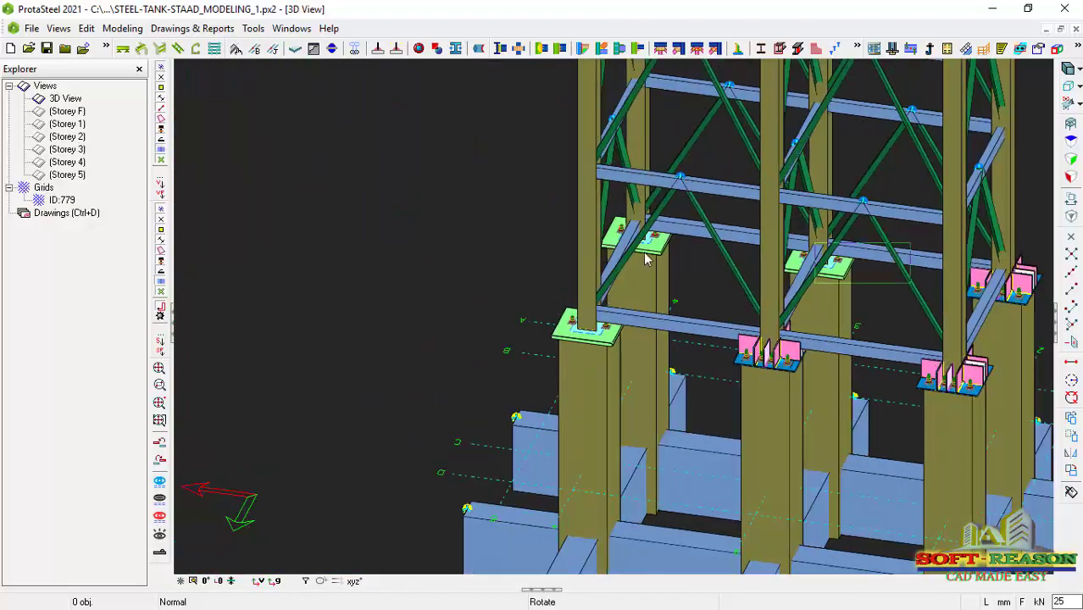
{"action": "scroll", "coordinate": [635, 258], "scroll_direction": "down", "scroll_amount": 2}
{"action": "scroll", "coordinate": [854, 289], "scroll_direction": "up", "scroll_amount": 4}
{"action": "scroll", "coordinate": [950, 457], "scroll_direction": "down", "scroll_amount": 3}
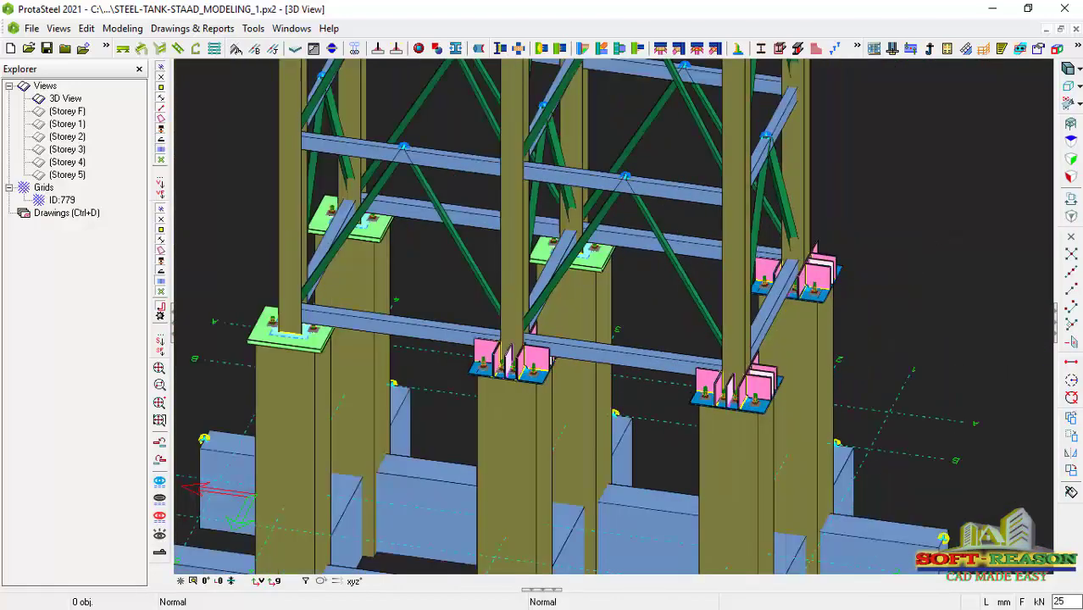
{"action": "scroll", "coordinate": [421, 402], "scroll_direction": "down", "scroll_amount": 3}
{"action": "scroll", "coordinate": [480, 439], "scroll_direction": "down", "scroll_amount": 2}
{"action": "scroll", "coordinate": [583, 508], "scroll_direction": "down", "scroll_amount": 2}
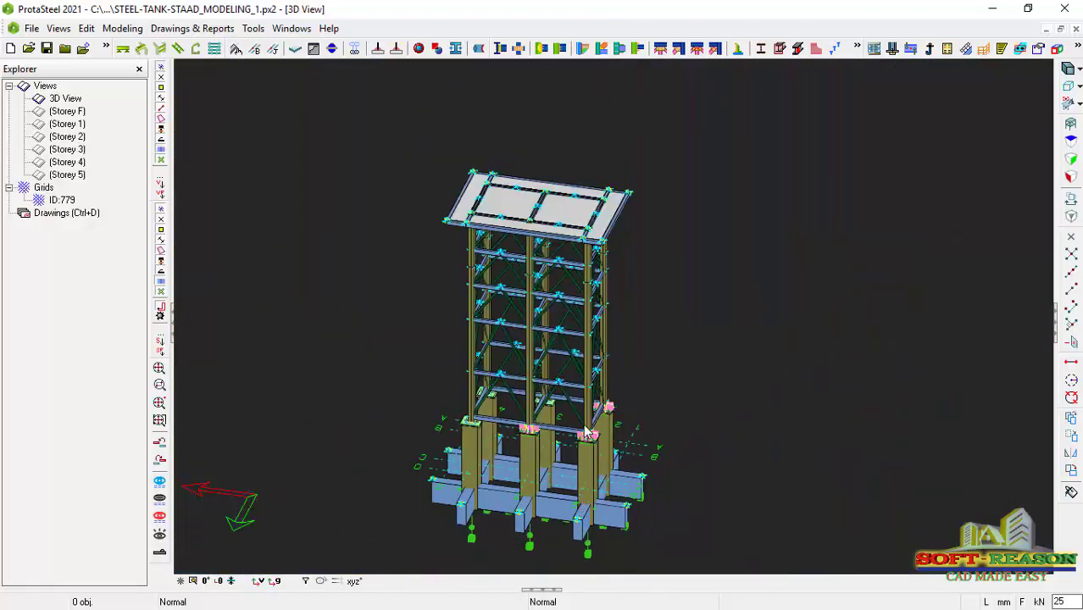
- Review the complete tank tower from its foundation beams and base plates up to the roof platform
{"action": "scroll", "coordinate": [592, 433], "scroll_direction": "up", "scroll_amount": 3}
{"action": "middle_click_drag", "start_coordinate": [610, 446], "coordinate": [613, 484]}
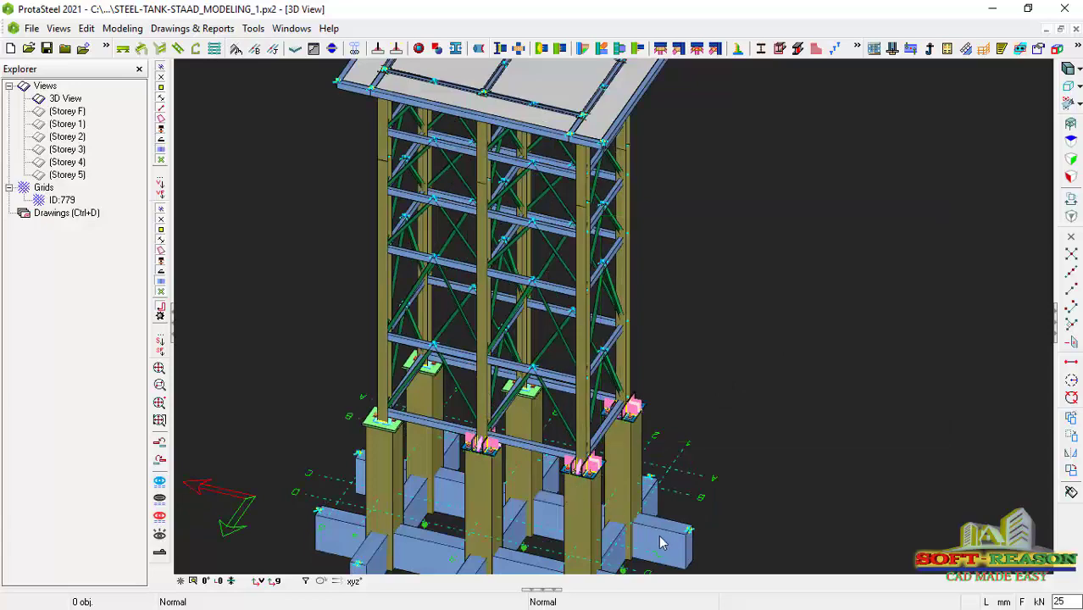
{"action": "scroll", "coordinate": [656, 534], "scroll_direction": "up", "scroll_amount": 2}
{"action": "scroll", "coordinate": [493, 379], "scroll_direction": "down", "scroll_amount": 2}
{"action": "middle_click_drag", "start_coordinate": [570, 466], "coordinate": [555, 449]}
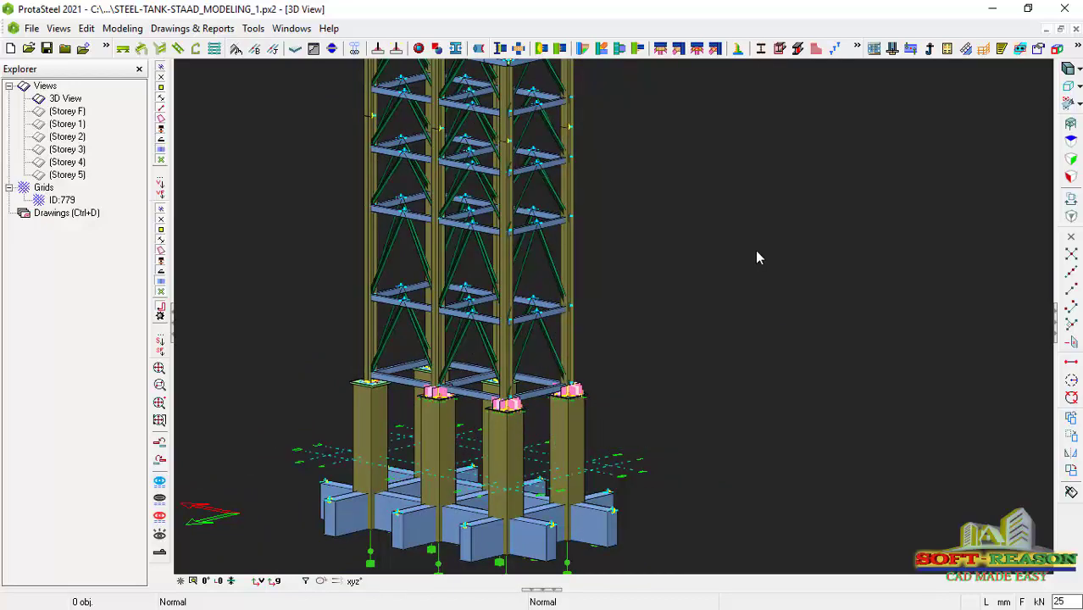
{"action": "scroll", "coordinate": [599, 333], "scroll_direction": "down", "scroll_amount": 1}
{"action": "scroll", "coordinate": [596, 390], "scroll_direction": "down", "scroll_amount": 1}
{"action": "scroll", "coordinate": [594, 270], "scroll_direction": "up", "scroll_amount": 1}
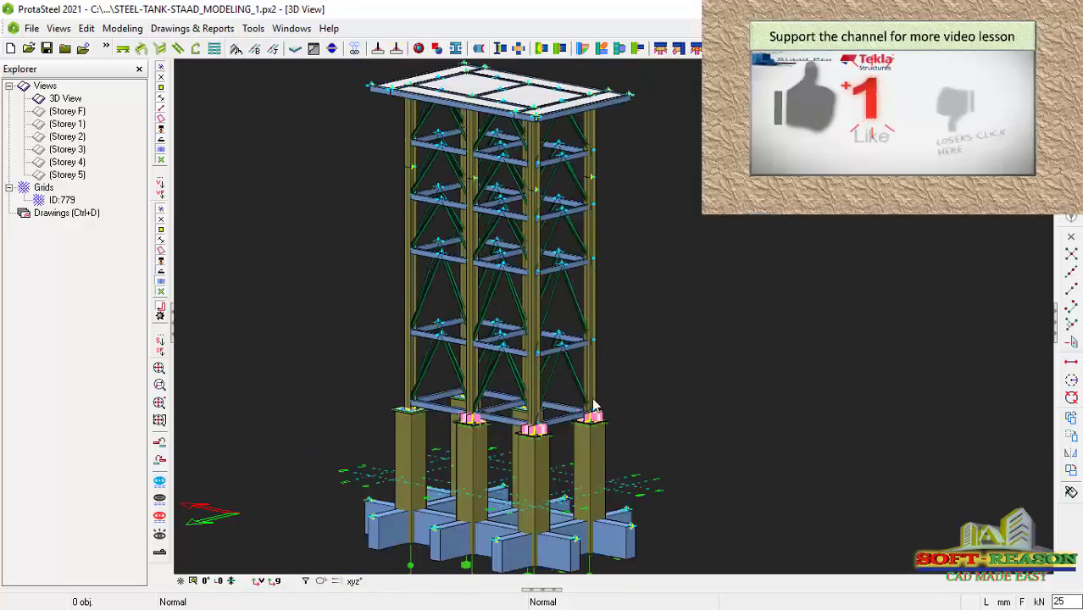
{"action": "middle_click_drag", "start_coordinate": [629, 402], "coordinate": [610, 426]}
{"action": "scroll", "coordinate": [568, 406], "scroll_direction": "up", "scroll_amount": 1}
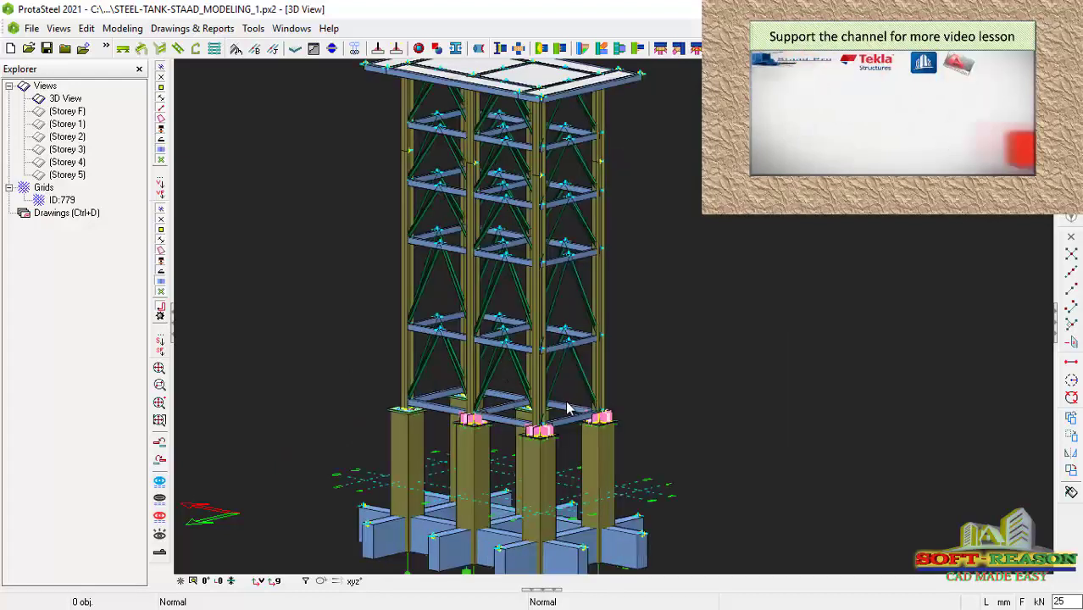
{"action": "scroll", "coordinate": [568, 407], "scroll_direction": "down", "scroll_amount": 1}
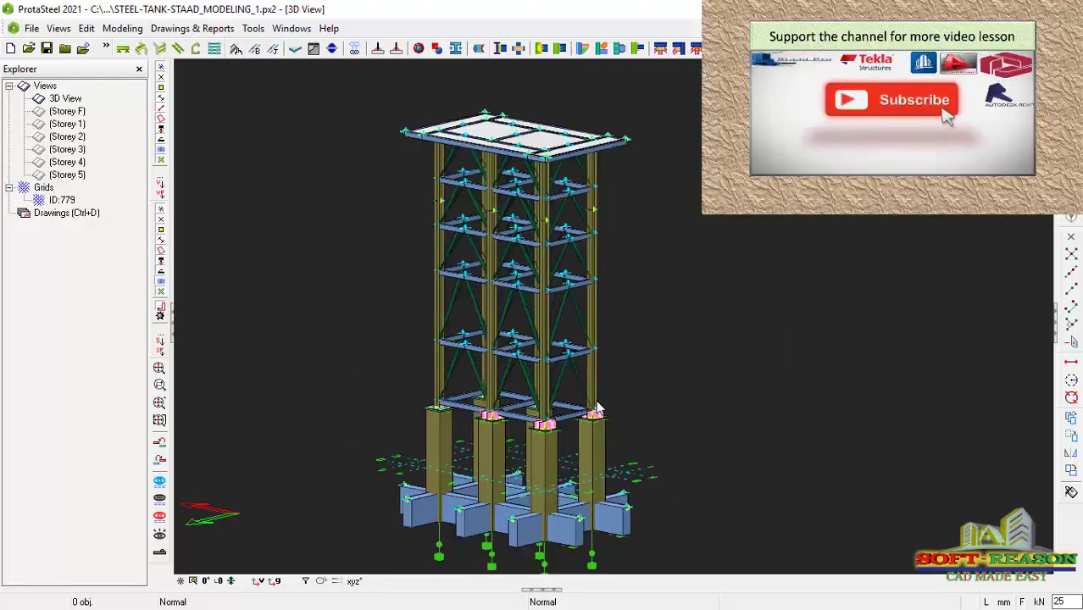